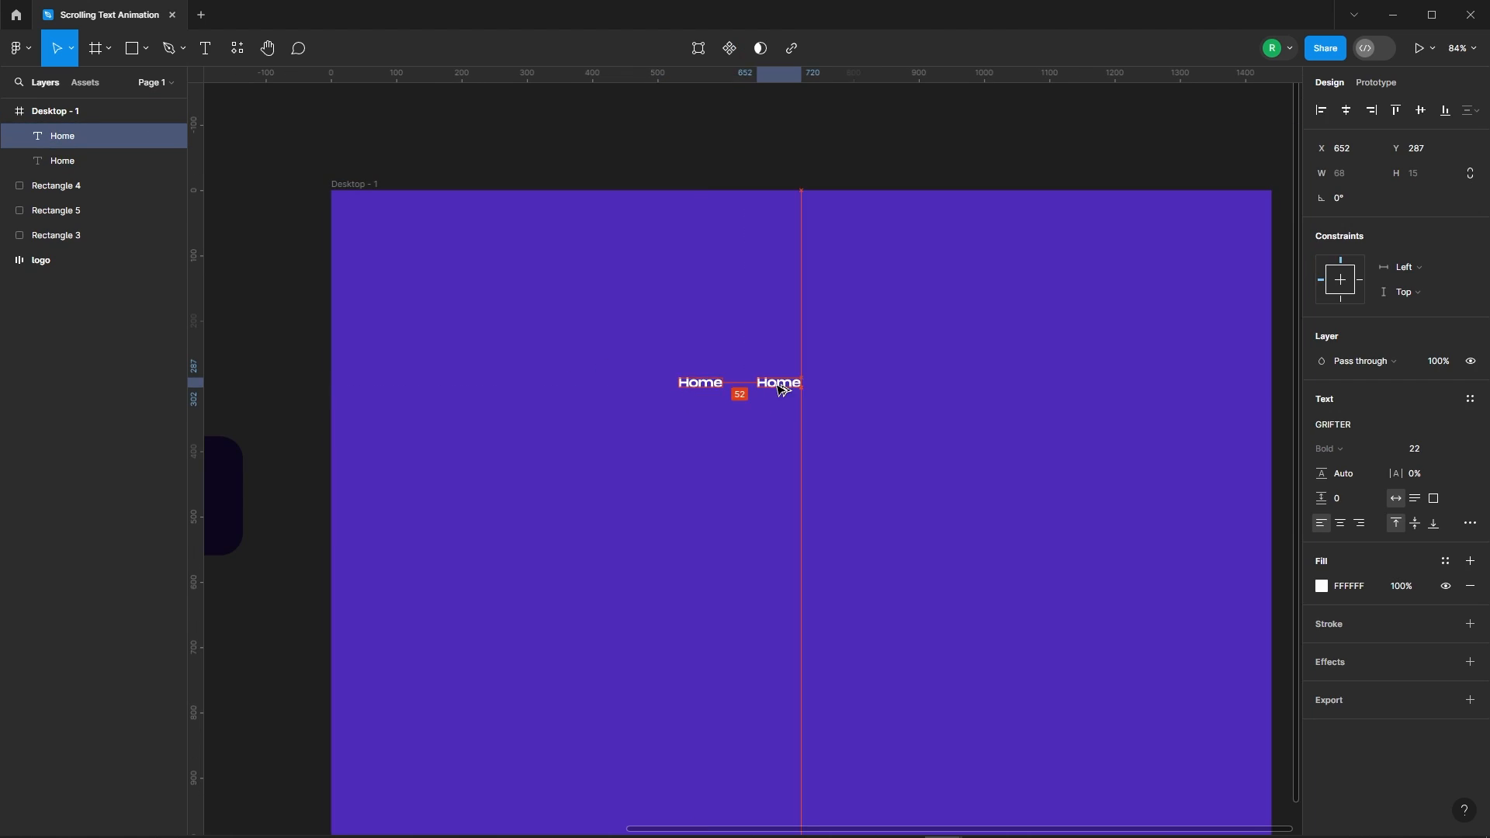
Step: Change the copied Home label to About Us and add further copies reading Services, Recent Works and FAQs in the same row
{"action": "double_click", "coordinate": [780, 383]}
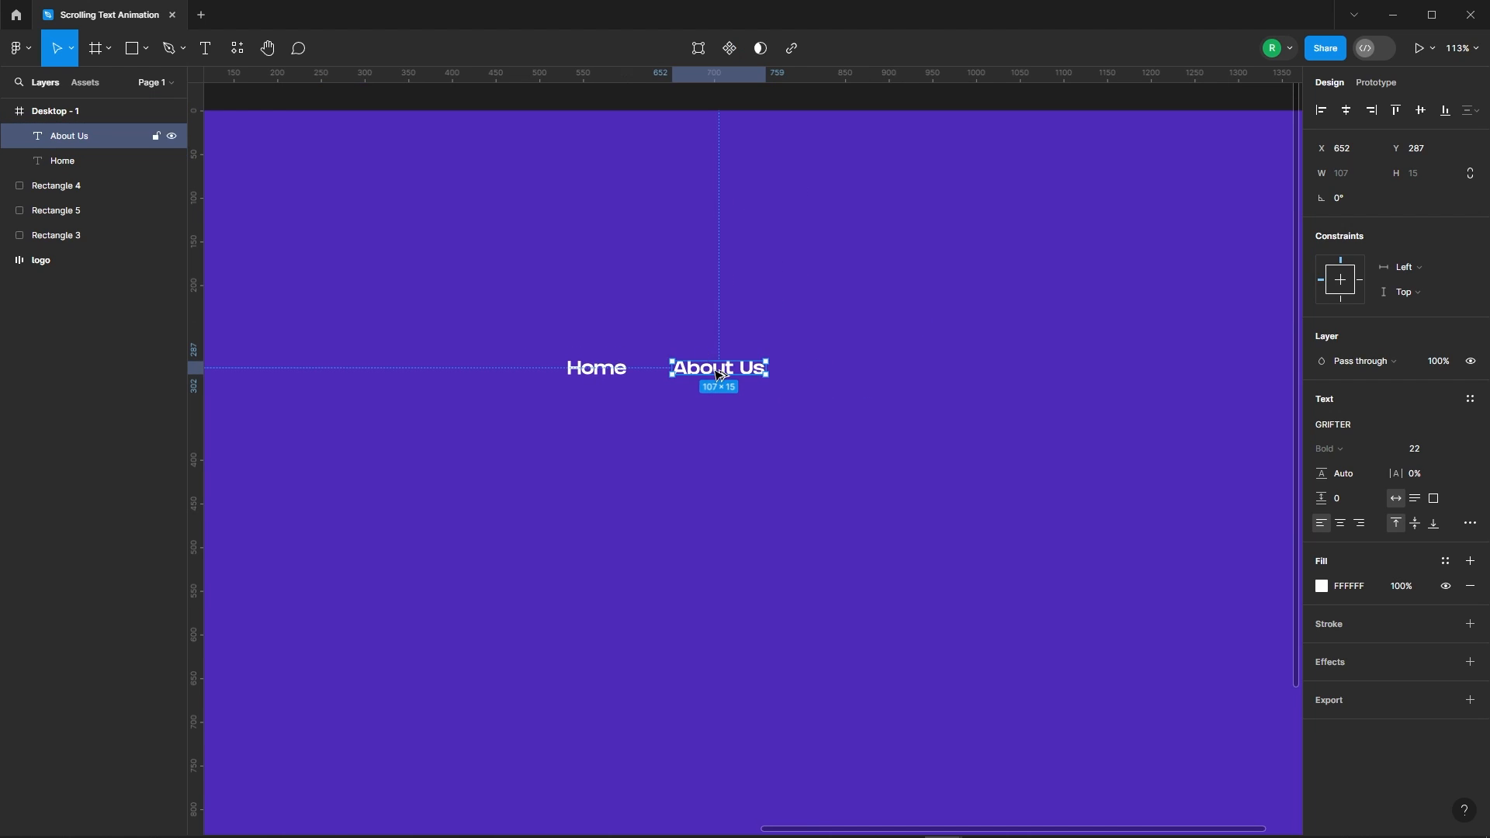
{"action": "double_click", "coordinate": [849, 373]}
{"action": "left_click_drag", "start_coordinate": [716, 374], "coordinate": [1220, 372]}
{"action": "double_click", "coordinate": [962, 381]}
{"action": "key", "text": "Escape"}
{"action": "double_click", "coordinate": [1220, 371]}
{"action": "type", "text": "FAQs"}
{"action": "key", "text": "Escape"}
{"action": "scroll", "coordinate": [784, 347], "scroll_direction": "down", "scroll_amount": 1}
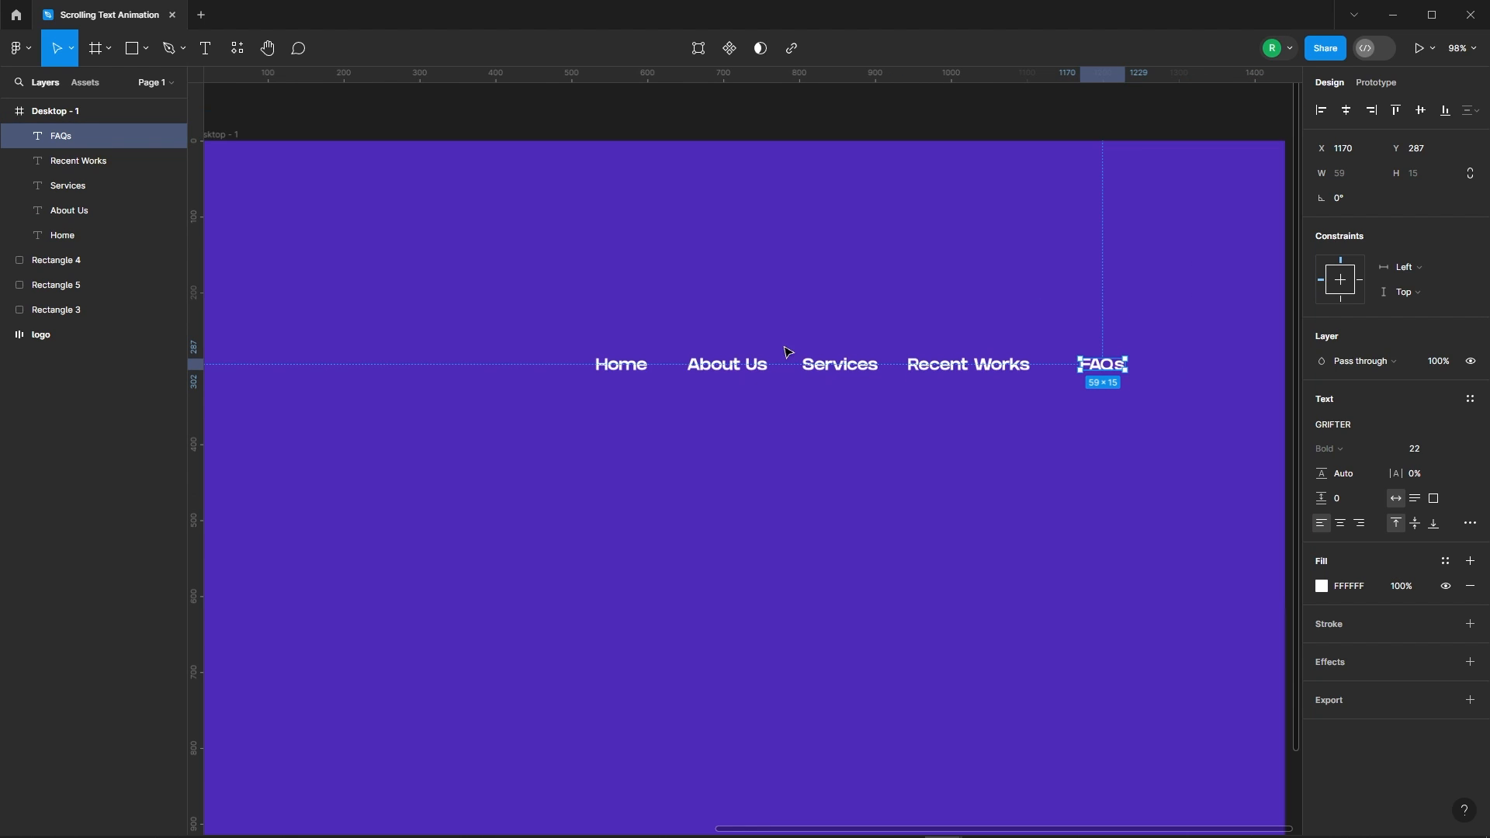
Step: Wrap the five navigation labels in a horizontal auto layout with a spacing of 60 and centred alignment
{"action": "left_click", "coordinate": [627, 363]}
{"action": "left_click", "coordinate": [727, 365], "text": "shift"}
{"action": "left_click", "coordinate": [840, 365], "text": "shift"}
{"action": "left_click", "coordinate": [1009, 365], "text": "shift"}
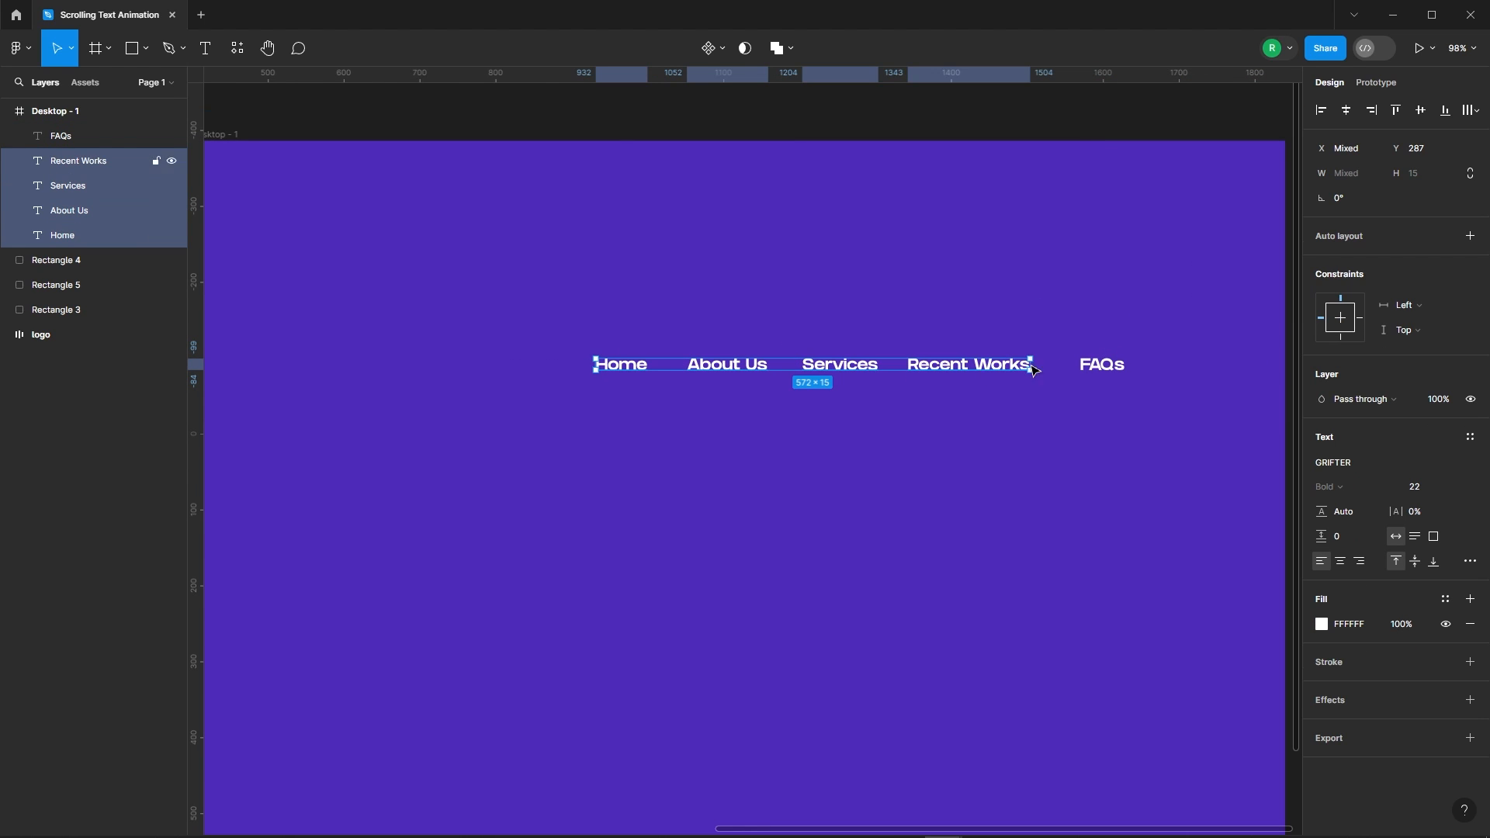
{"action": "left_click", "coordinate": [1117, 367], "text": "shift"}
{"action": "right_click", "coordinate": [1123, 371]}
{"action": "left_click", "coordinate": [1168, 637]}
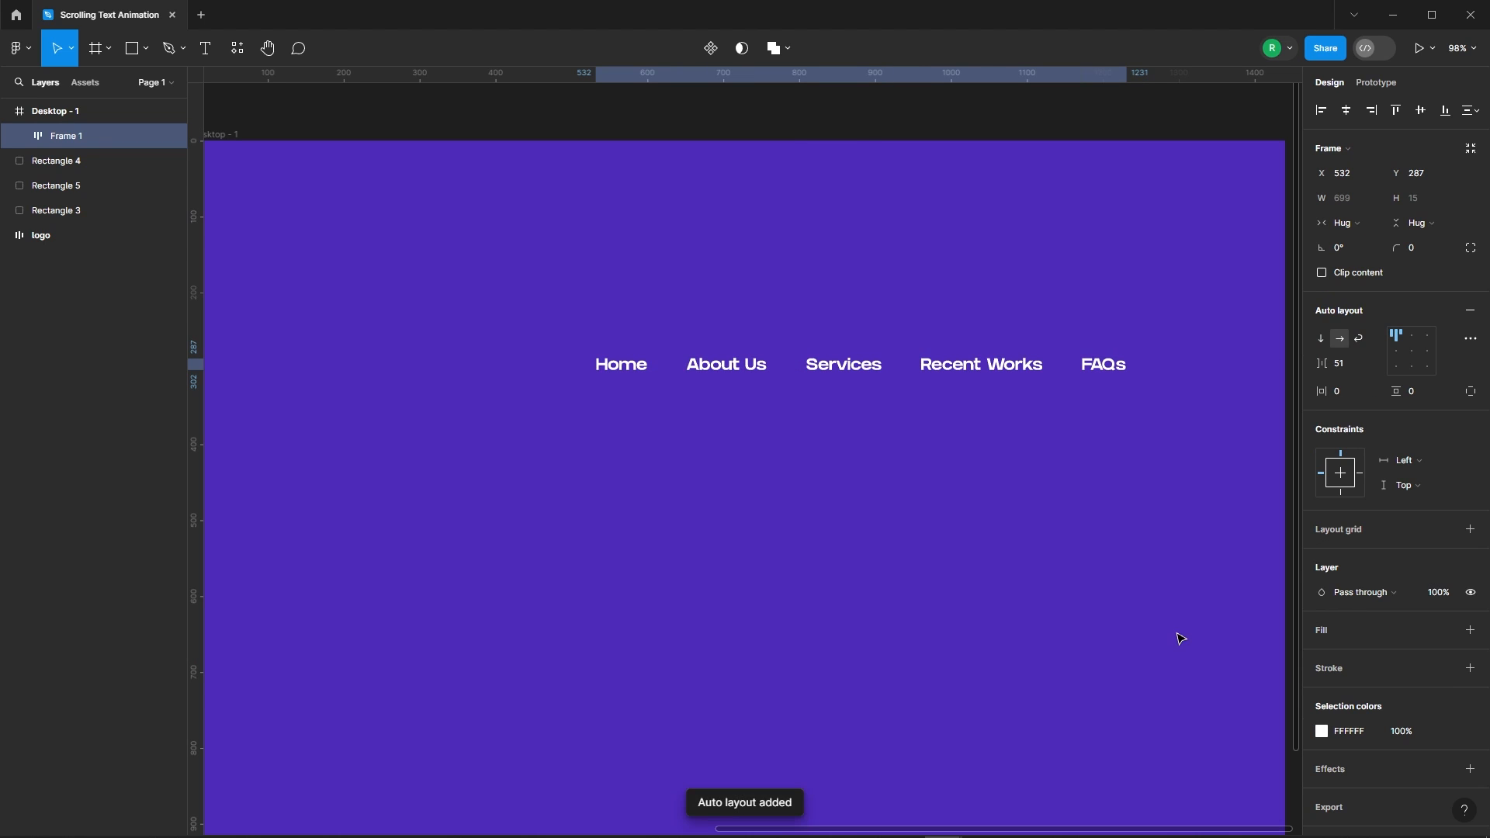
{"action": "type", "text": "60"}
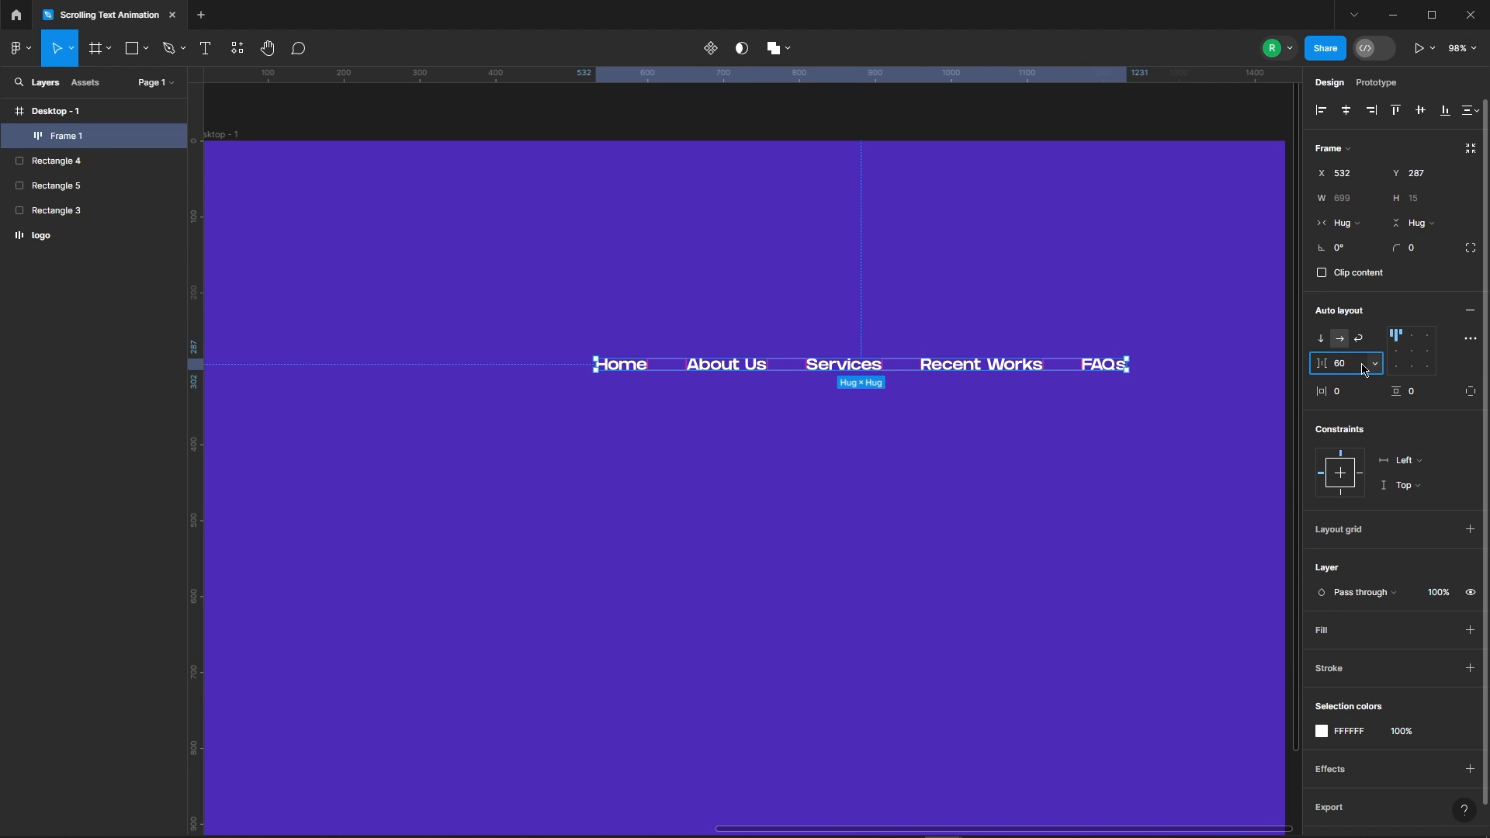
{"action": "key", "text": "Return"}
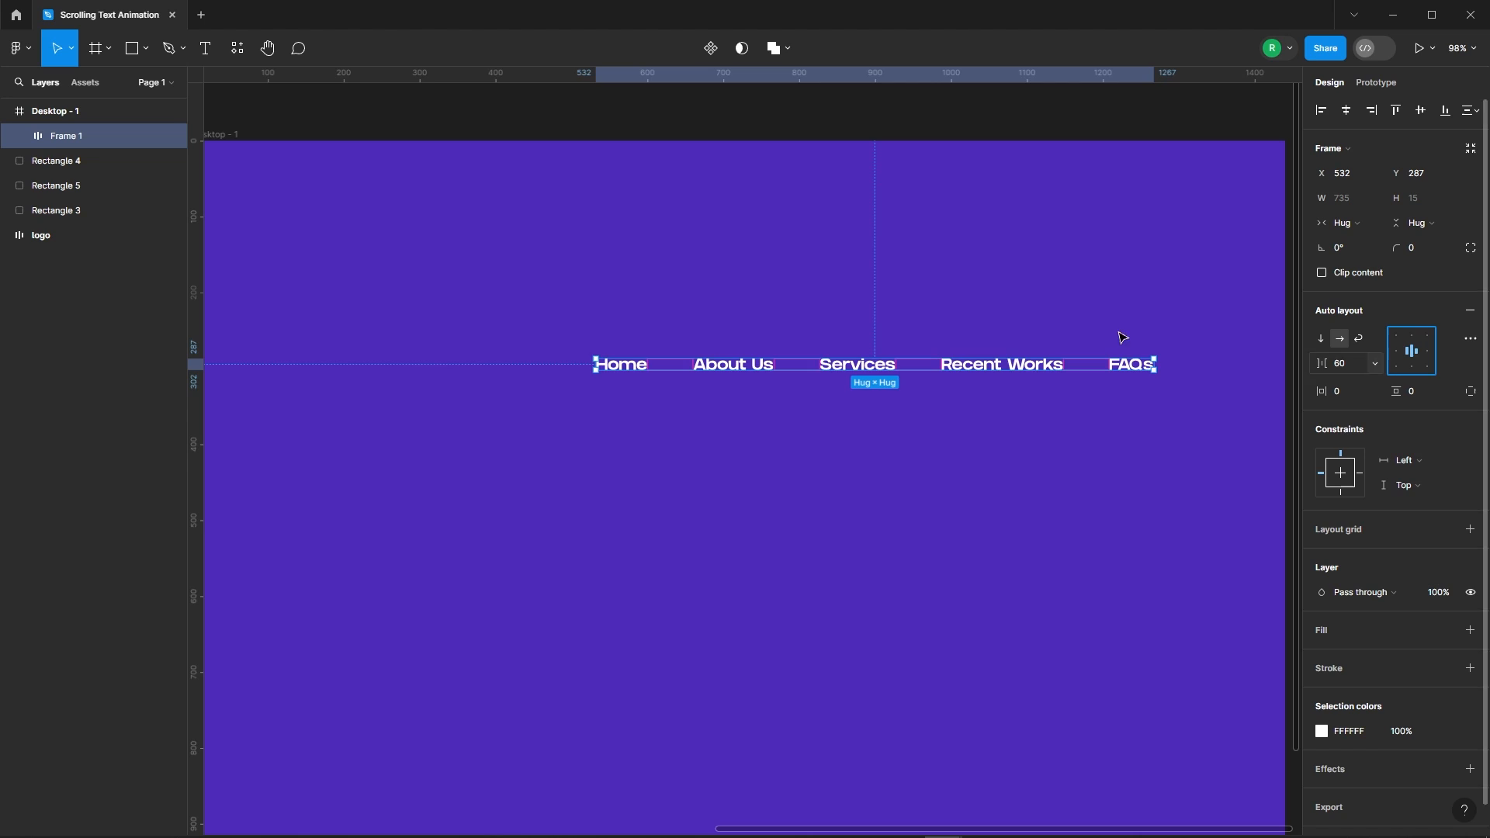
Step: Move the Pixel logo into the desktop frame, in front of the Home link on the navigation row
{"action": "scroll", "coordinate": [875, 266], "scroll_direction": "down", "scroll_amount": 5}
{"action": "left_click", "coordinate": [556, 276]}
{"action": "scroll", "coordinate": [556, 276], "scroll_direction": "down", "scroll_amount": 3}
{"action": "left_click", "coordinate": [299, 264]}
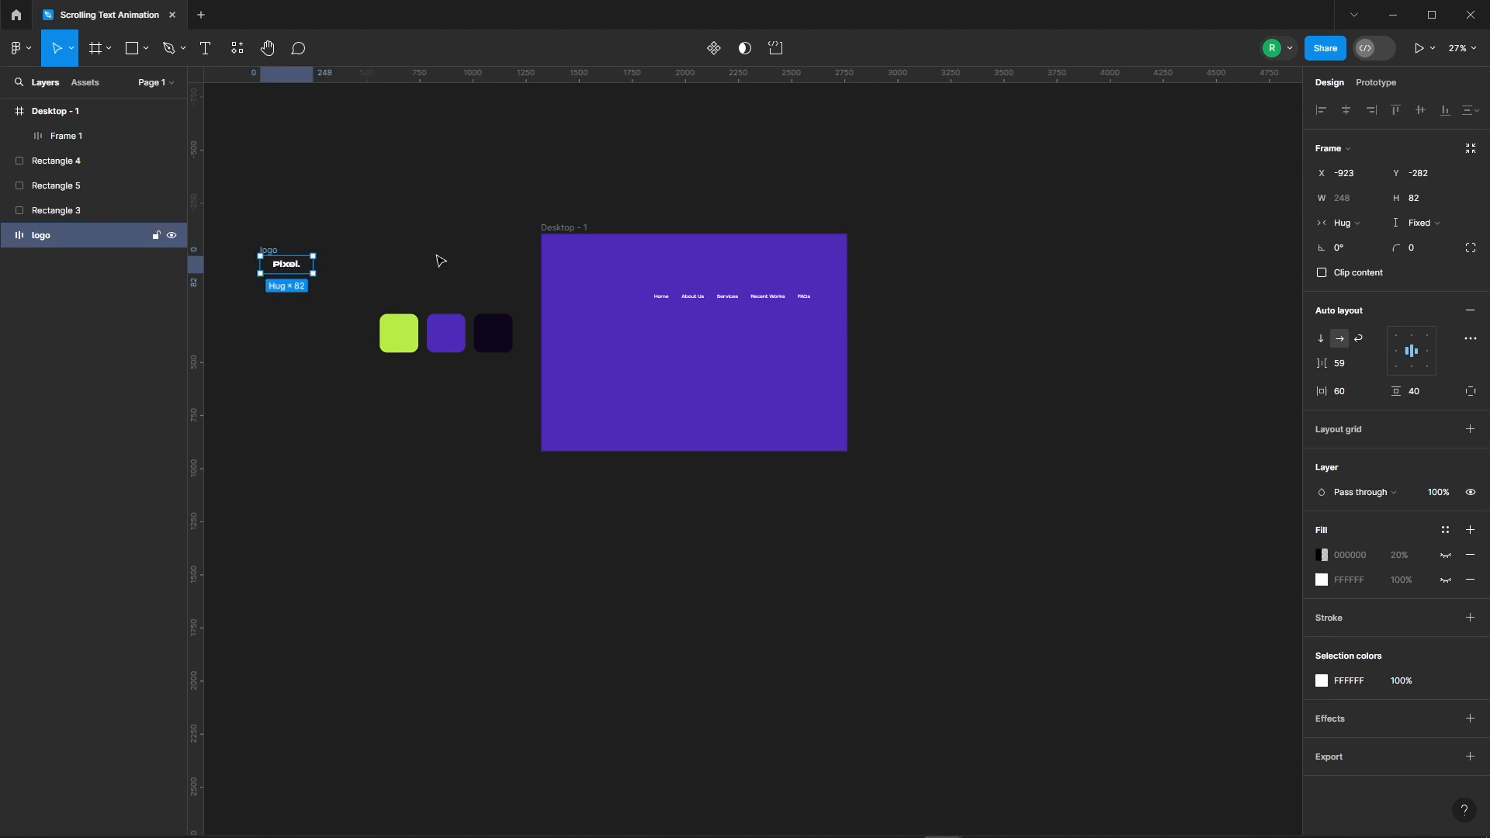
{"action": "left_click_drag", "start_coordinate": [286, 264], "coordinate": [613, 293]}
{"action": "scroll", "coordinate": [691, 268], "scroll_direction": "up", "scroll_amount": 3}
{"action": "left_click", "coordinate": [1142, 303]}
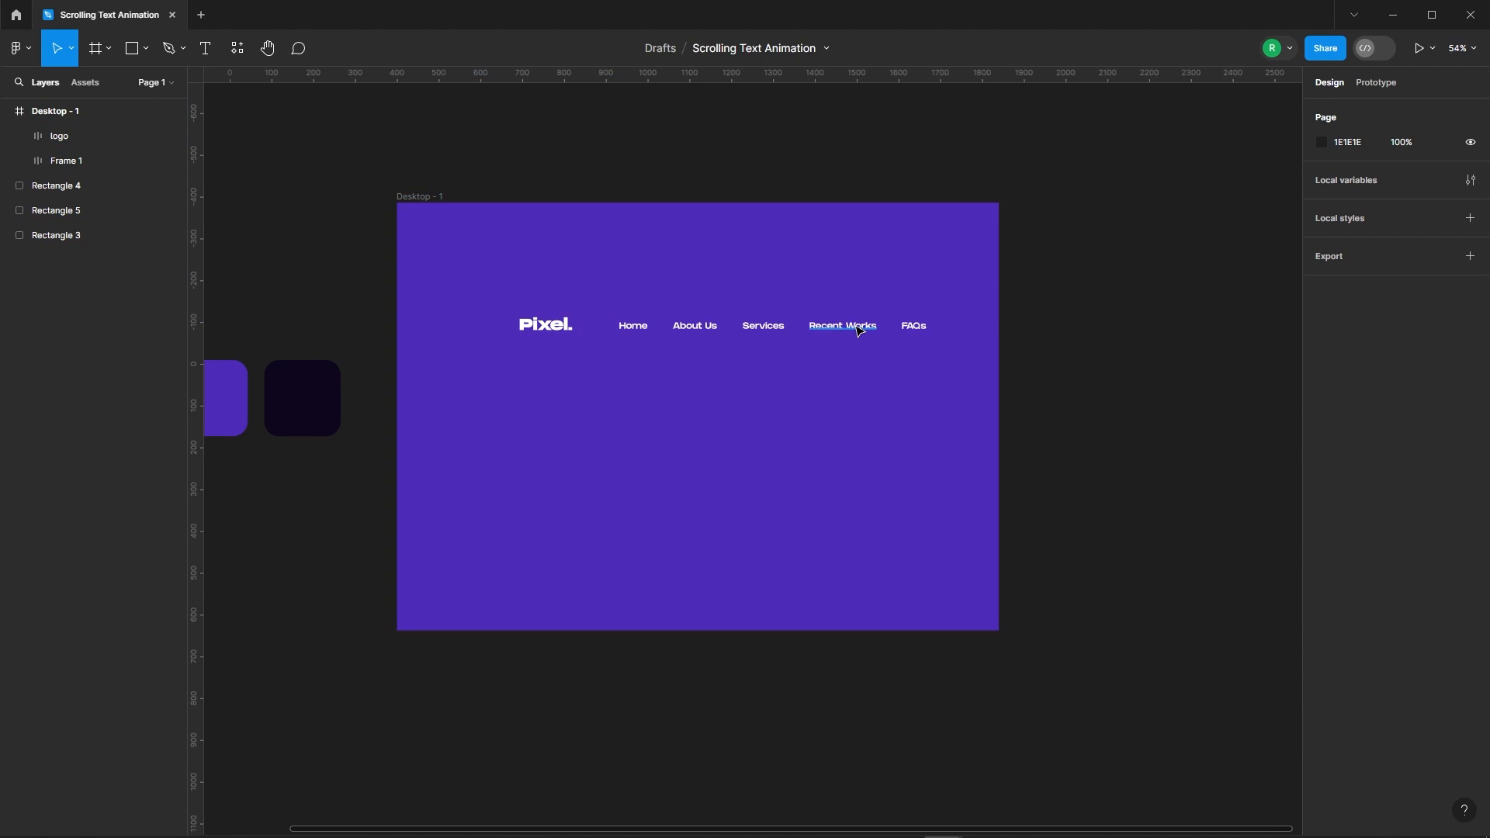
Step: Place a copy of the Recent Works label below the navigation links and change its text to Contact Us
{"action": "scroll", "coordinate": [859, 332], "scroll_direction": "up", "scroll_amount": 2}
{"action": "left_click", "coordinate": [859, 332]}
{"action": "left_click_drag", "start_coordinate": [859, 331], "coordinate": [869, 427]}
{"action": "double_click", "coordinate": [870, 426]}
{"action": "type", "text": "Contact U"}
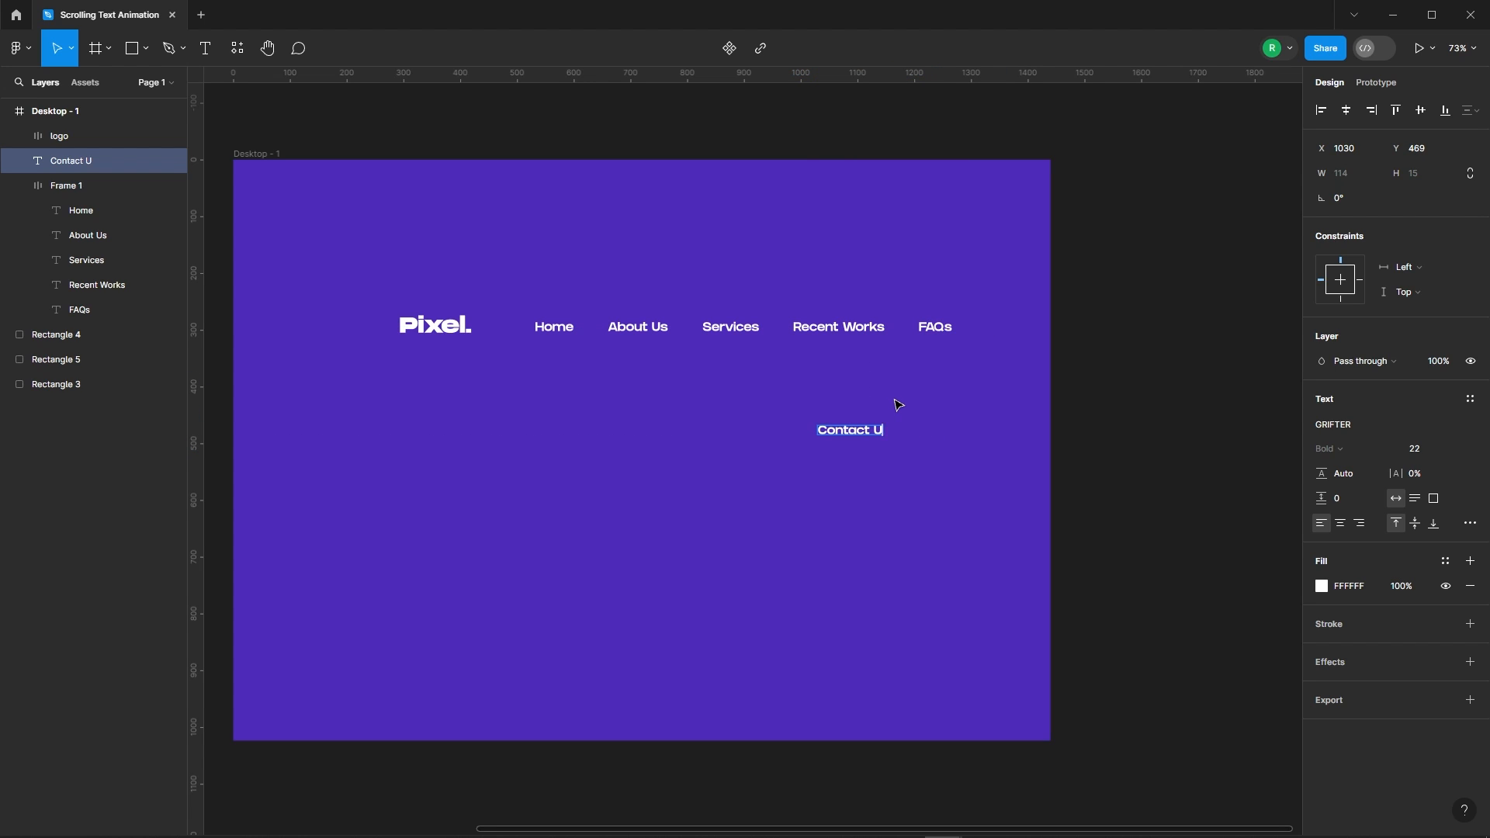
{"action": "type", "text": "s"}
{"action": "key", "text": "Escape"}
Step: Set the font size of the Contact Us text to 26
{"action": "left_click", "coordinate": [1403, 454]}
{"action": "type", "text": "26"}
{"action": "key", "text": "Return"}
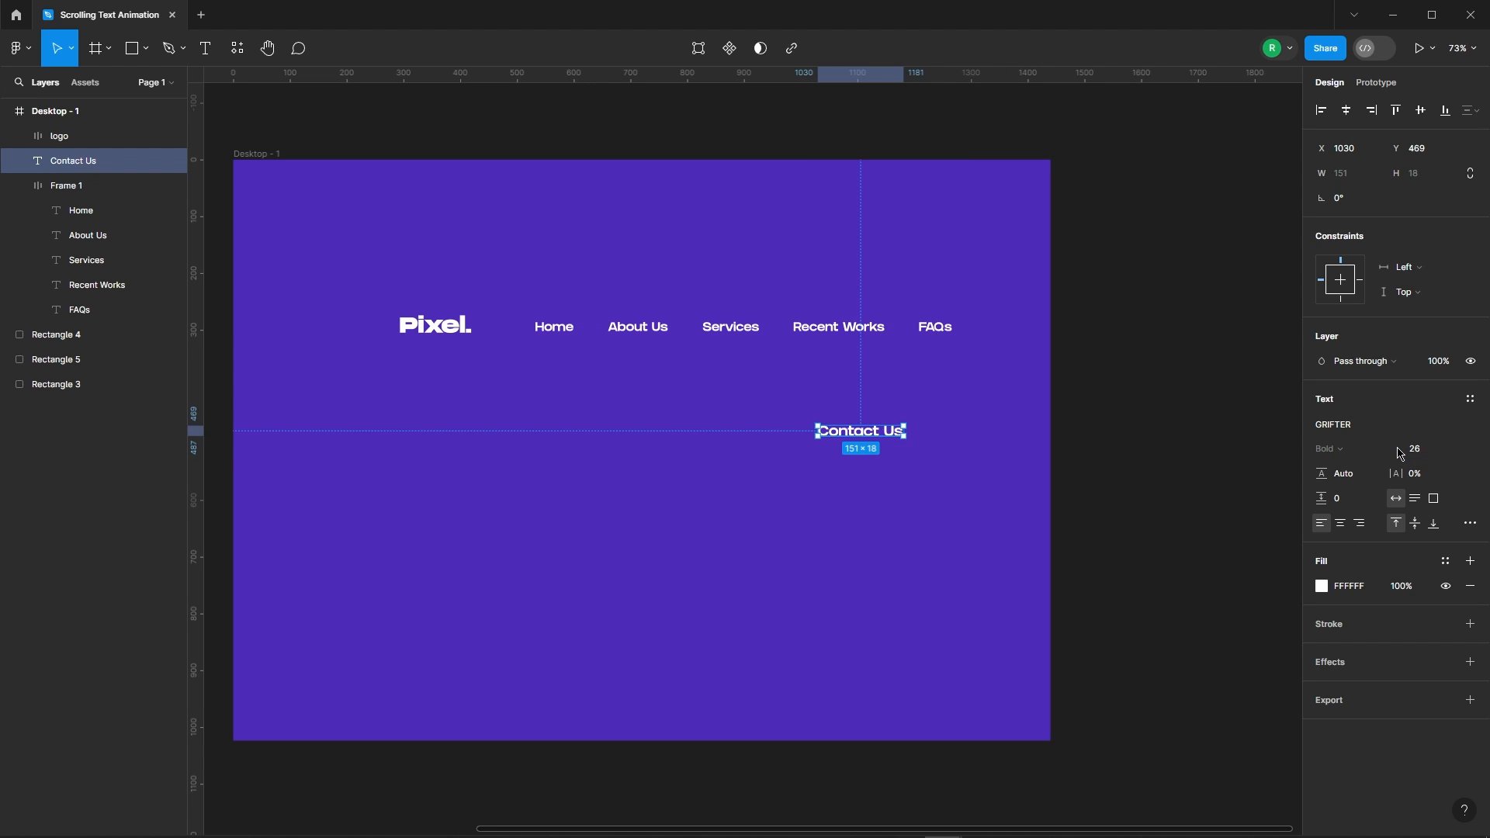
Step: Add auto layout to the Contact Us text with horizontal padding 60 and vertical padding 51
{"action": "scroll", "coordinate": [1116, 479], "scroll_direction": "up", "scroll_amount": 5}
{"action": "right_click", "coordinate": [761, 380]}
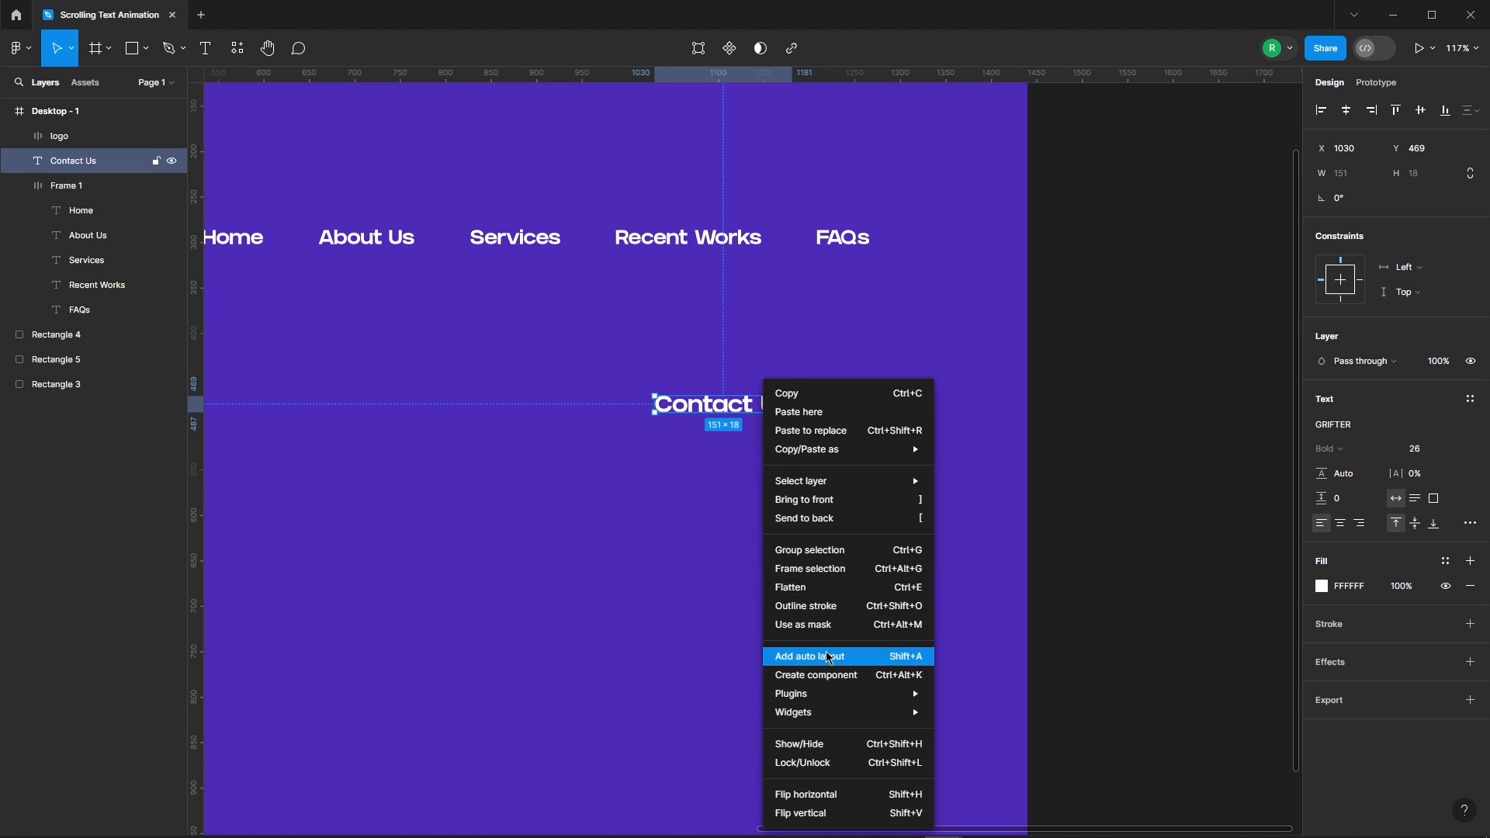
{"action": "left_click", "coordinate": [784, 657]}
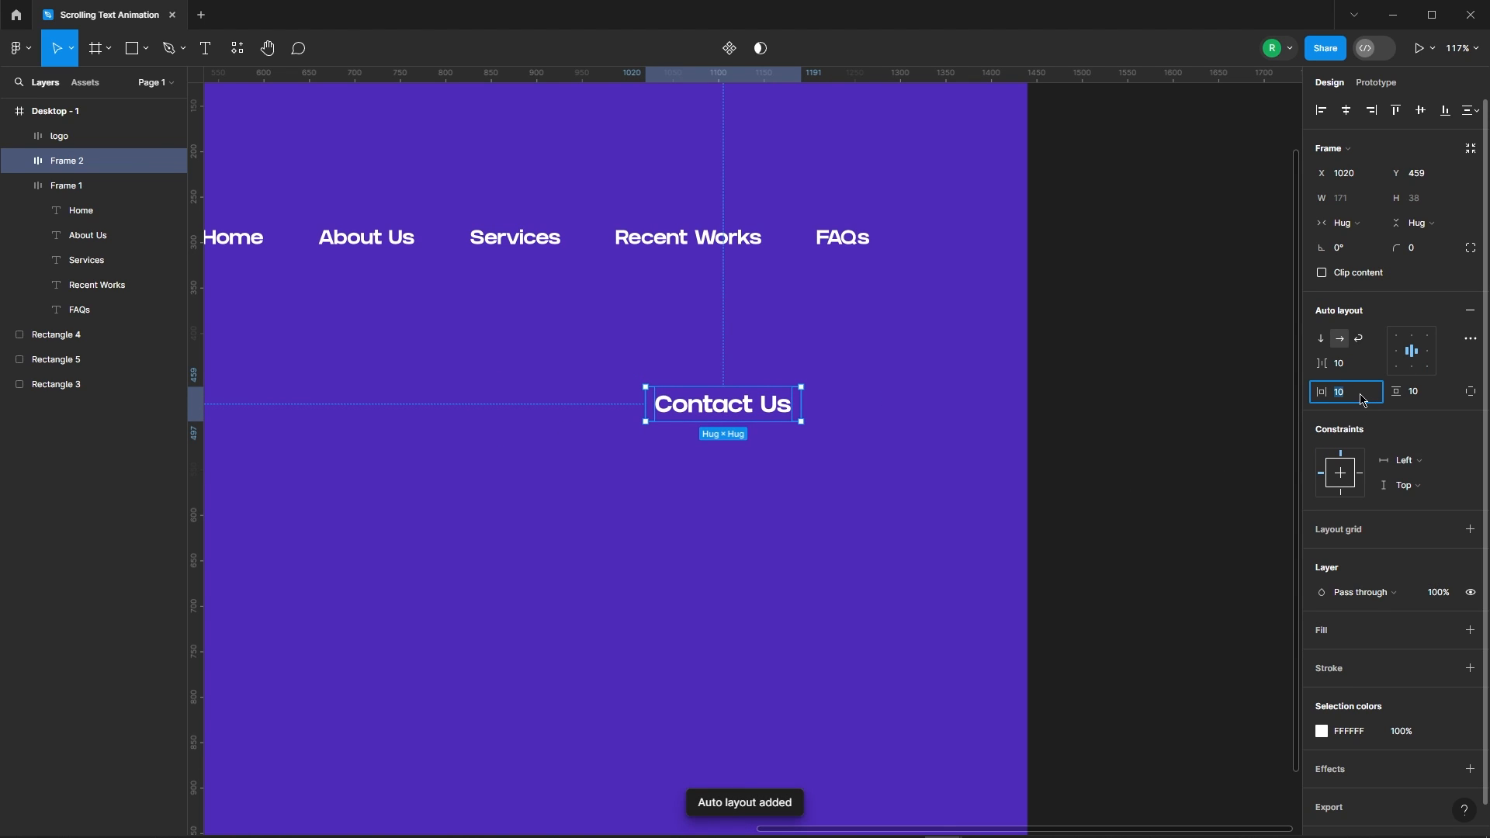
{"action": "key", "text": "Return"}
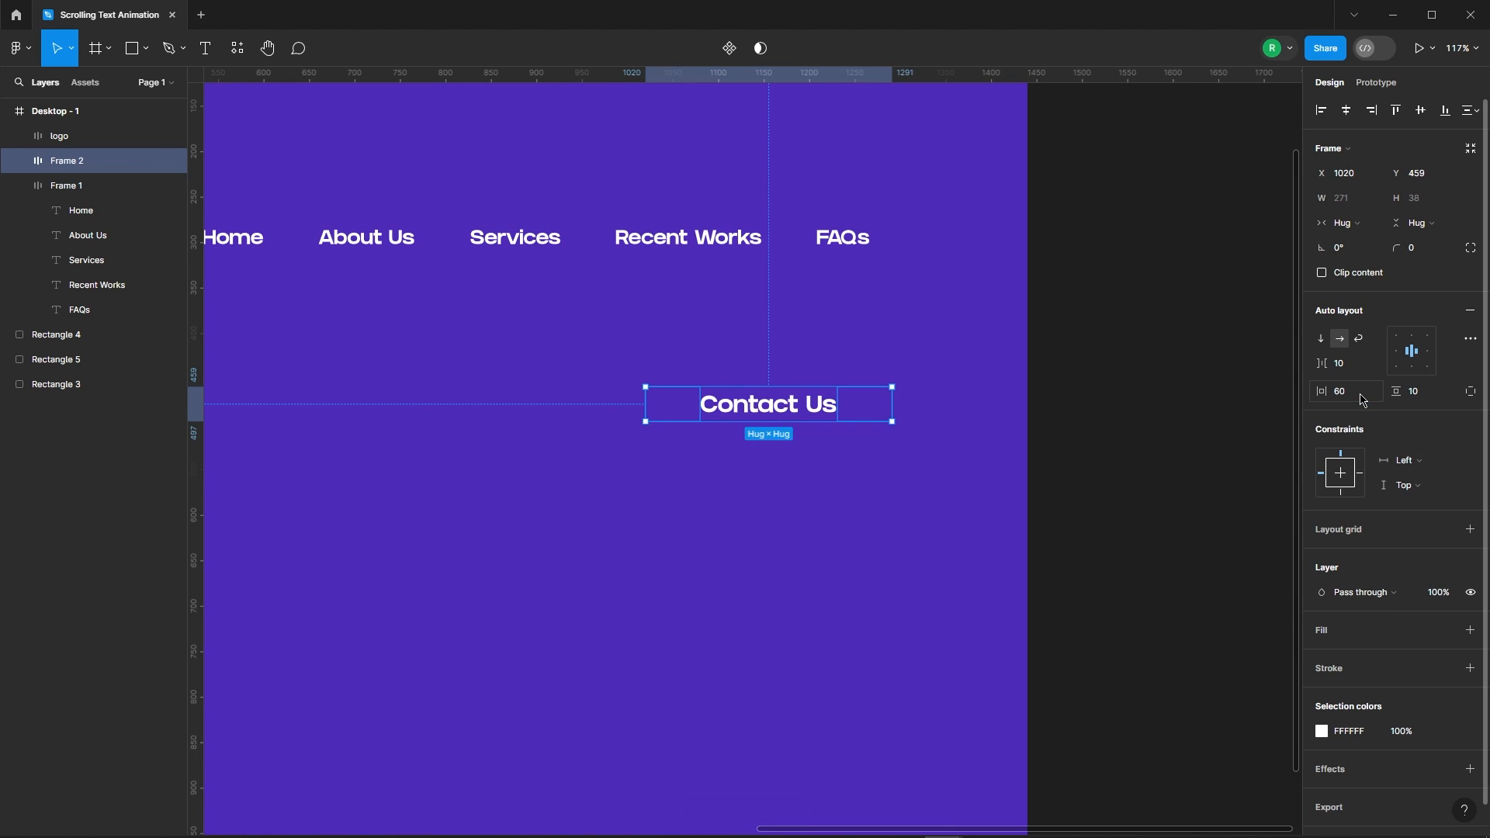
{"action": "left_click", "coordinate": [1437, 392]}
{"action": "type", "text": "51"}
{"action": "key", "text": "Return"}
Step: Give the Contact Us button a fill sampled from the dark swatch, 0C061D
{"action": "scroll", "coordinate": [875, 347], "scroll_direction": "down", "scroll_amount": 3}
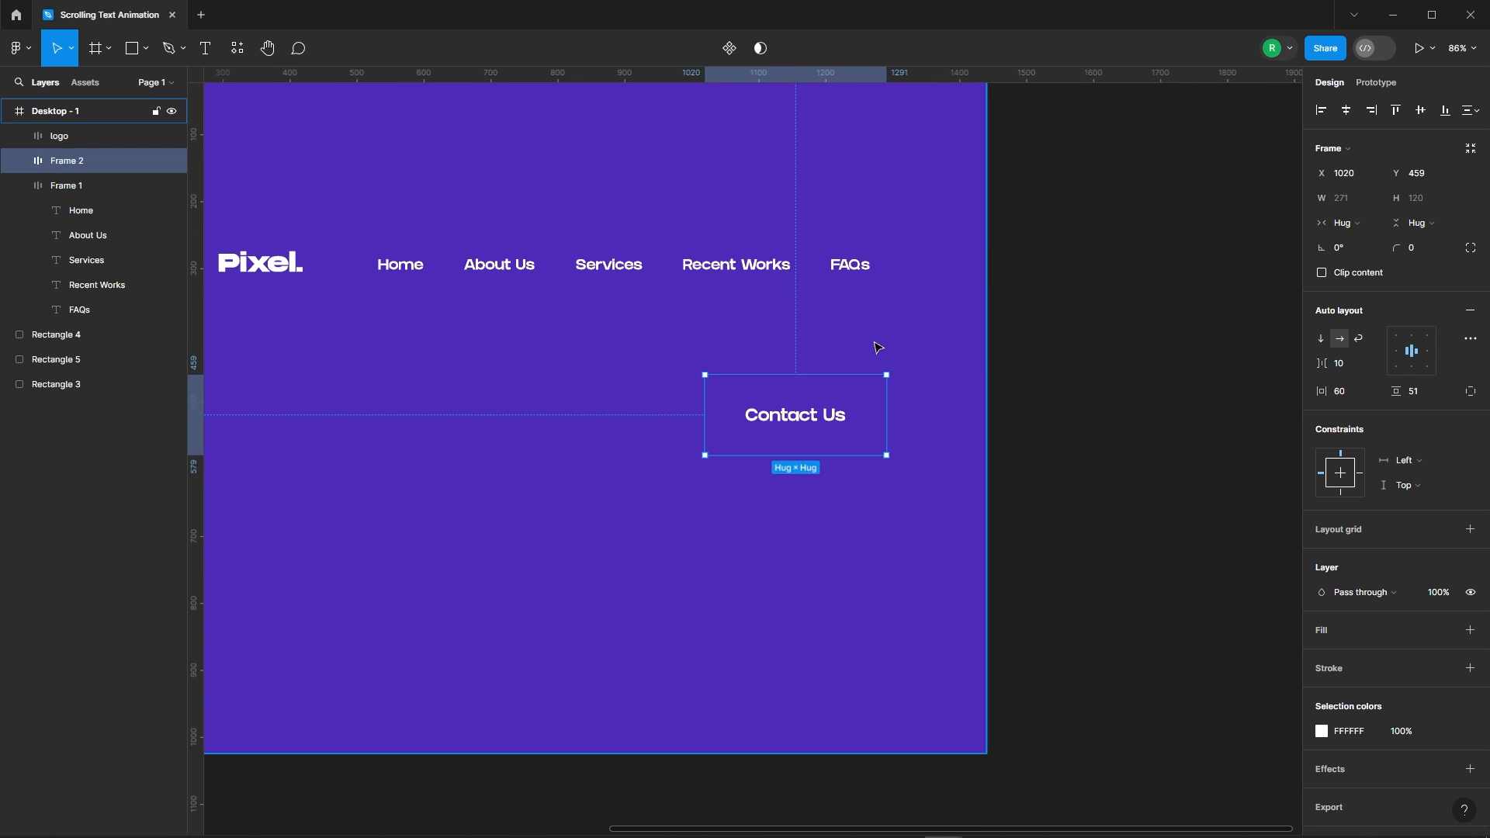
{"action": "left_click", "coordinate": [1337, 643]}
{"action": "left_click", "coordinate": [1322, 655]}
{"action": "scroll", "coordinate": [1021, 536], "scroll_direction": "down", "scroll_amount": 5}
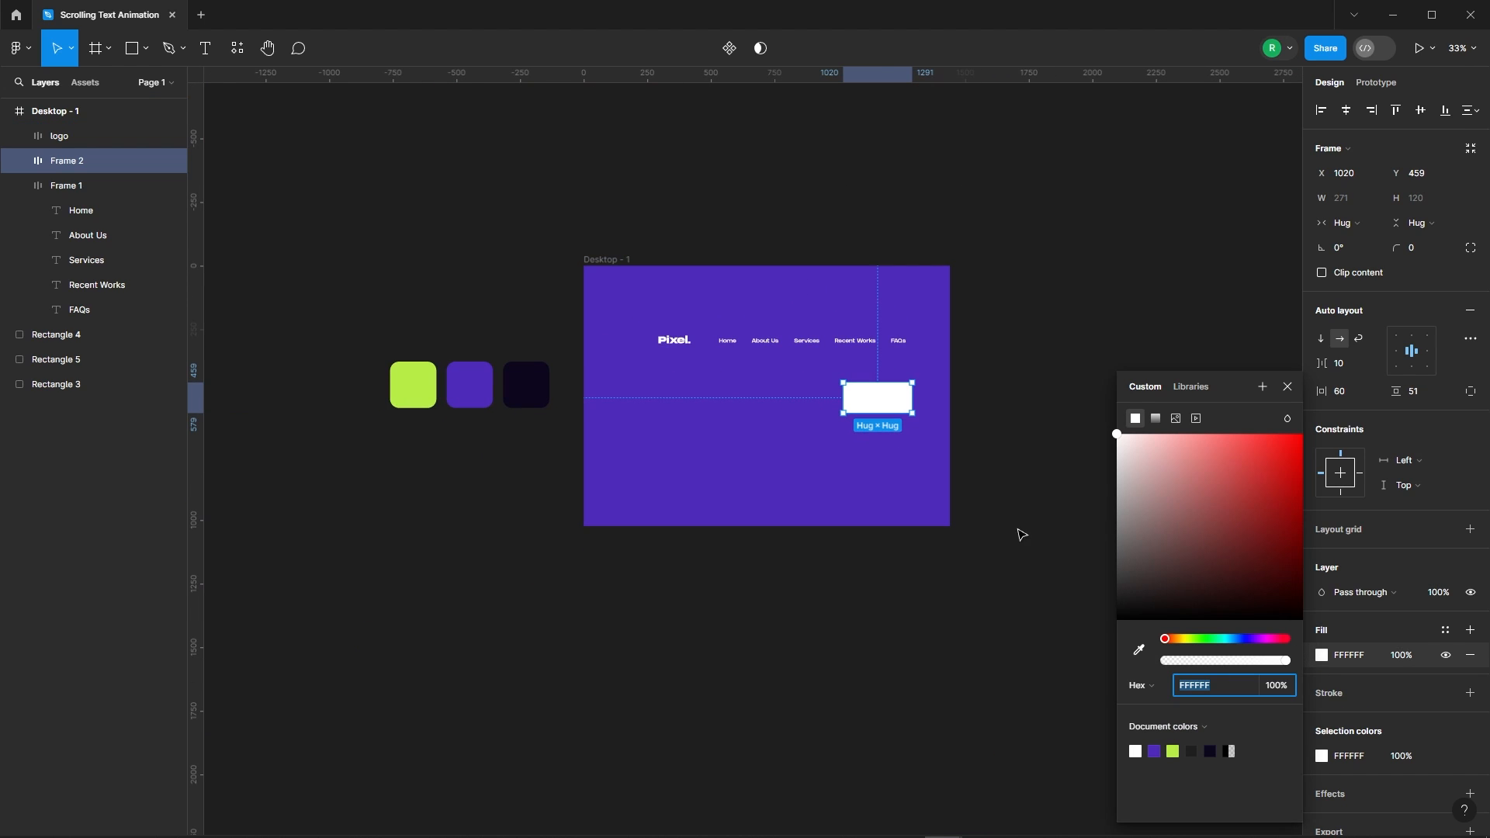
{"action": "left_click", "coordinate": [1135, 655]}
{"action": "left_click", "coordinate": [526, 385]}
{"action": "left_click", "coordinate": [546, 326]}
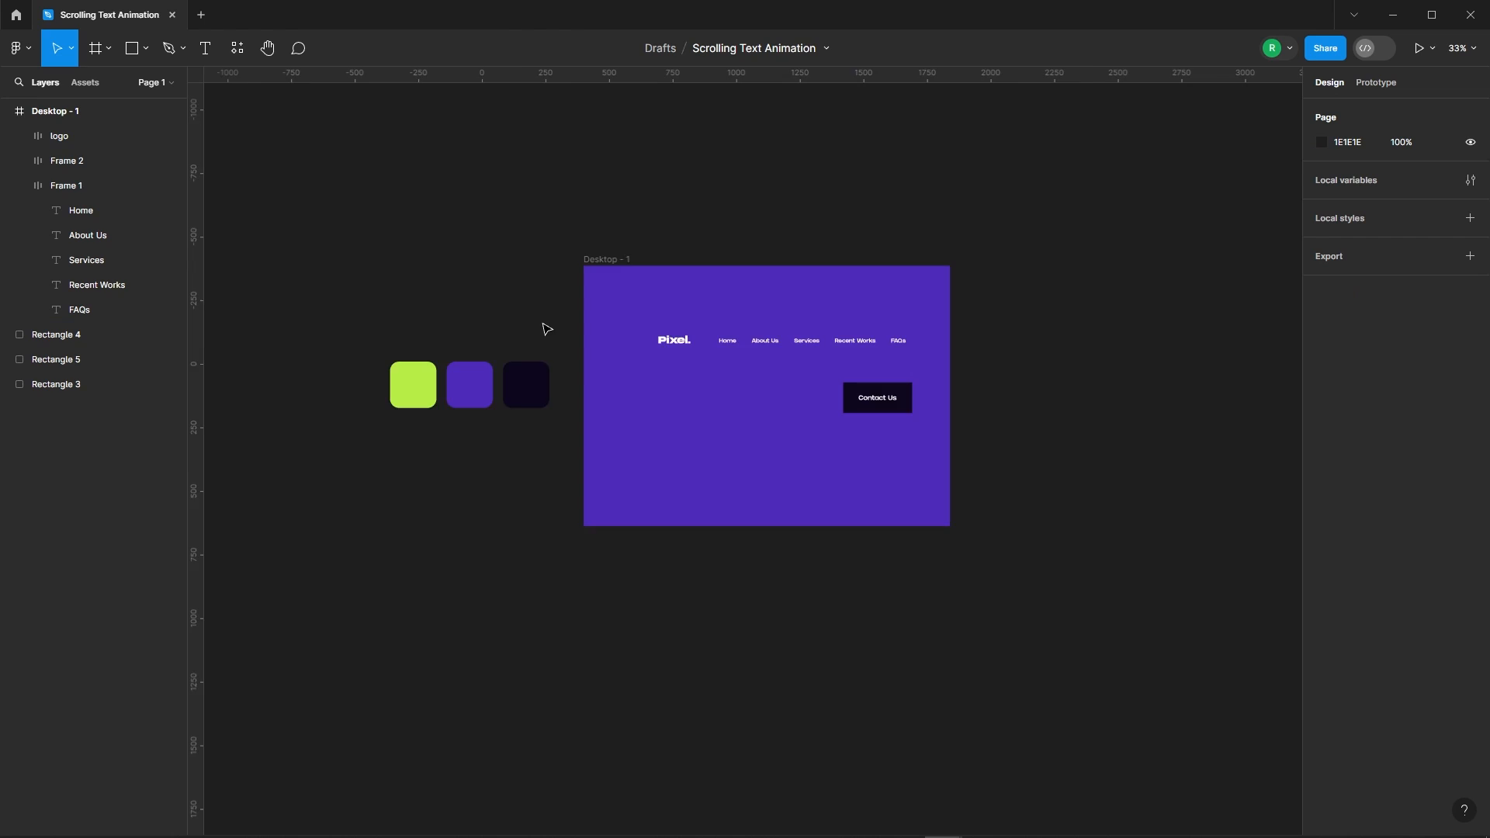
Step: Combine the logo, the navigation links and the Contact Us button into one auto layout frame
{"action": "scroll", "coordinate": [545, 326], "scroll_direction": "up", "scroll_amount": 3}
{"action": "scroll", "coordinate": [544, 392], "scroll_direction": "down", "scroll_amount": 3}
{"action": "left_click", "coordinate": [699, 370]}
{"action": "left_click", "coordinate": [825, 371], "text": "shift"}
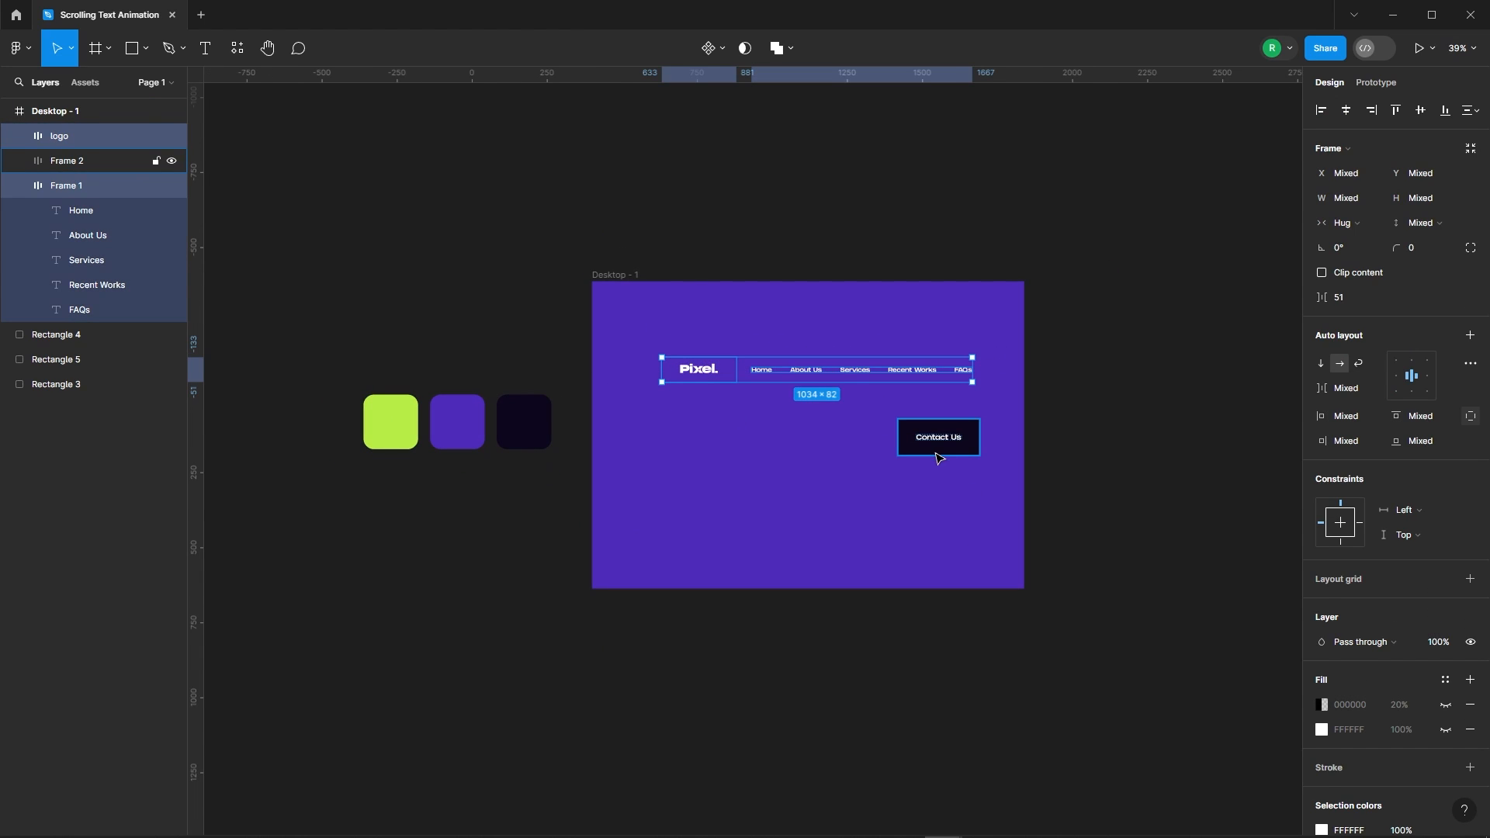
{"action": "left_click", "coordinate": [935, 439], "text": "shift"}
{"action": "right_click", "coordinate": [922, 386]}
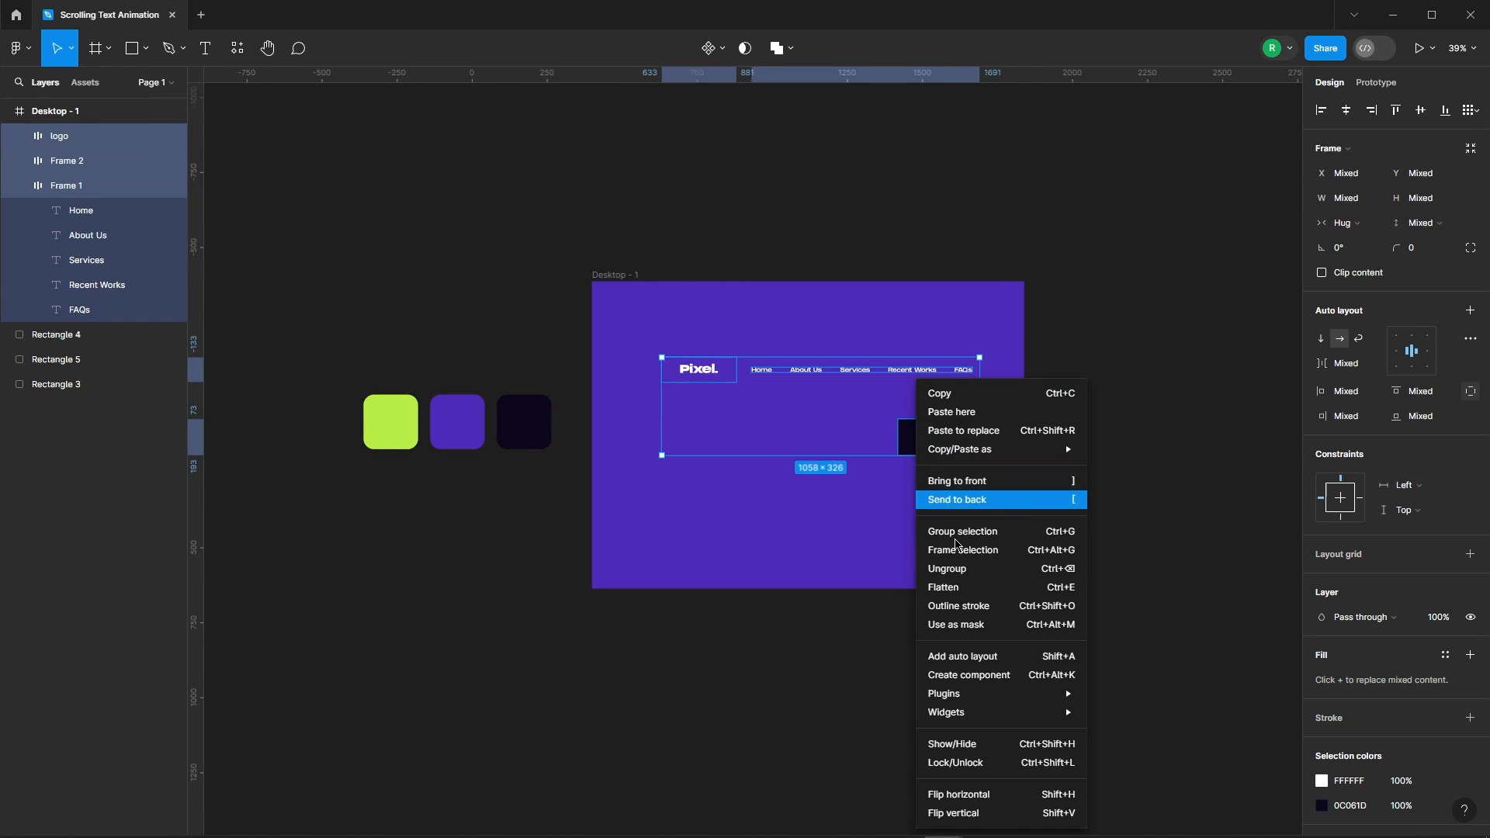
{"action": "left_click", "coordinate": [970, 657]}
Step: Set the navigation bar's auto layout to horizontal direction, centred alignment and Auto spacing
{"action": "left_click", "coordinate": [1340, 340]}
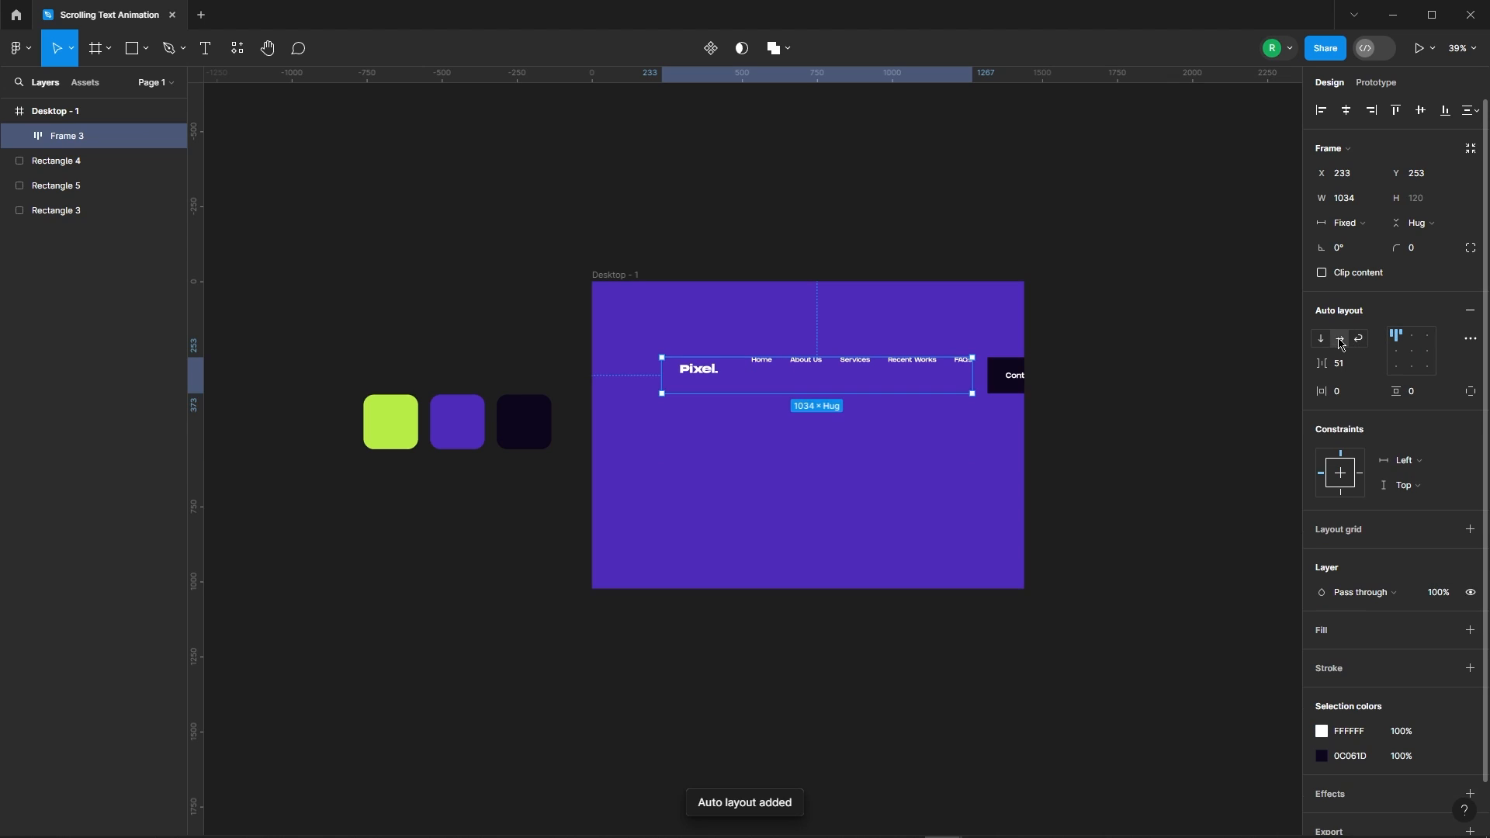
{"action": "left_click", "coordinate": [1417, 350]}
{"action": "left_click", "coordinate": [1373, 373]}
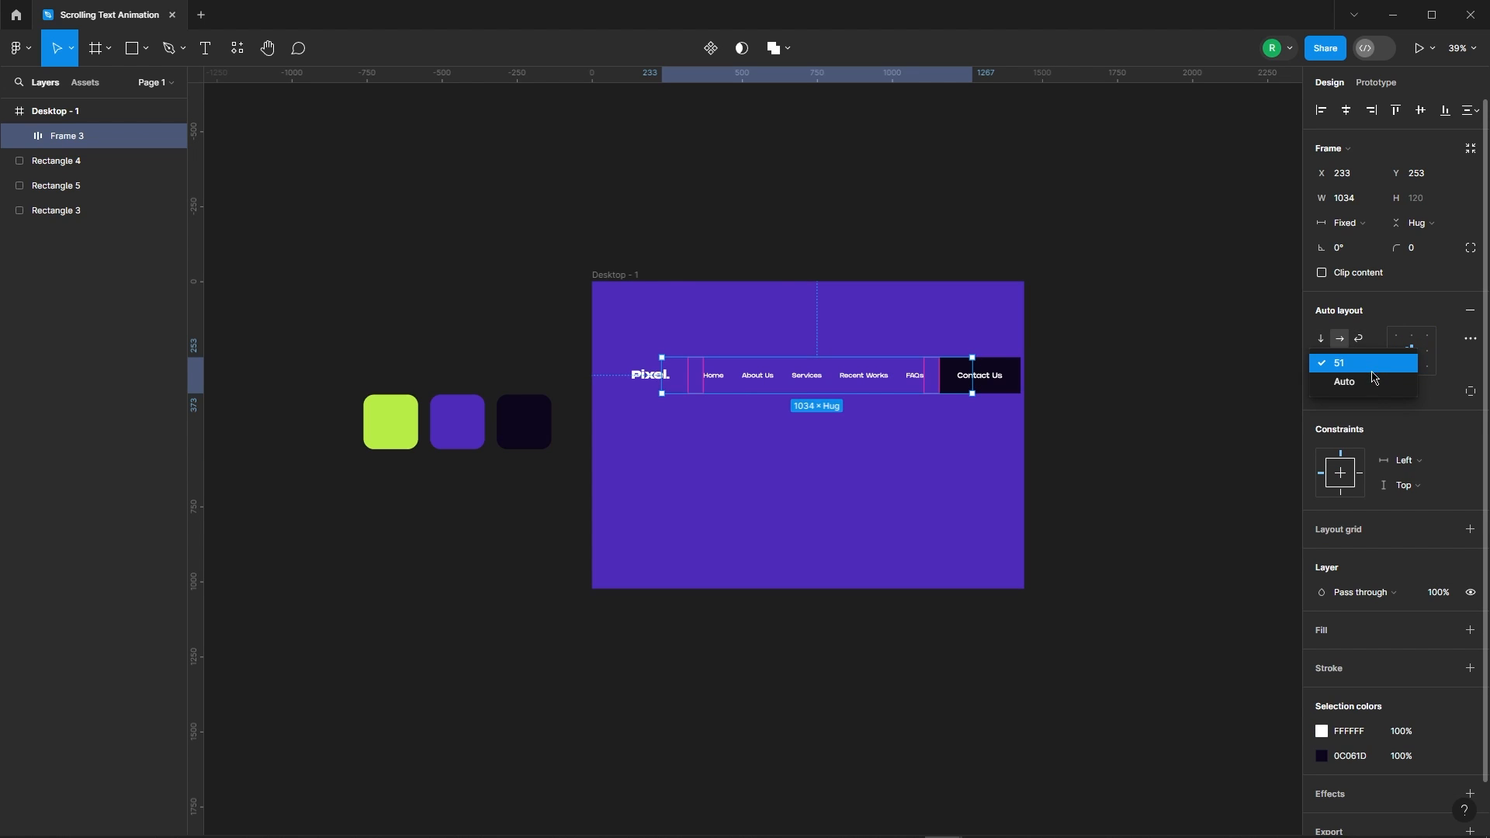
{"action": "left_click", "coordinate": [1374, 382]}
Step: Move the navigation bar up to about Y 48 and centre it horizontally in the desktop frame
{"action": "scroll", "coordinate": [887, 376], "scroll_direction": "up", "scroll_amount": 3}
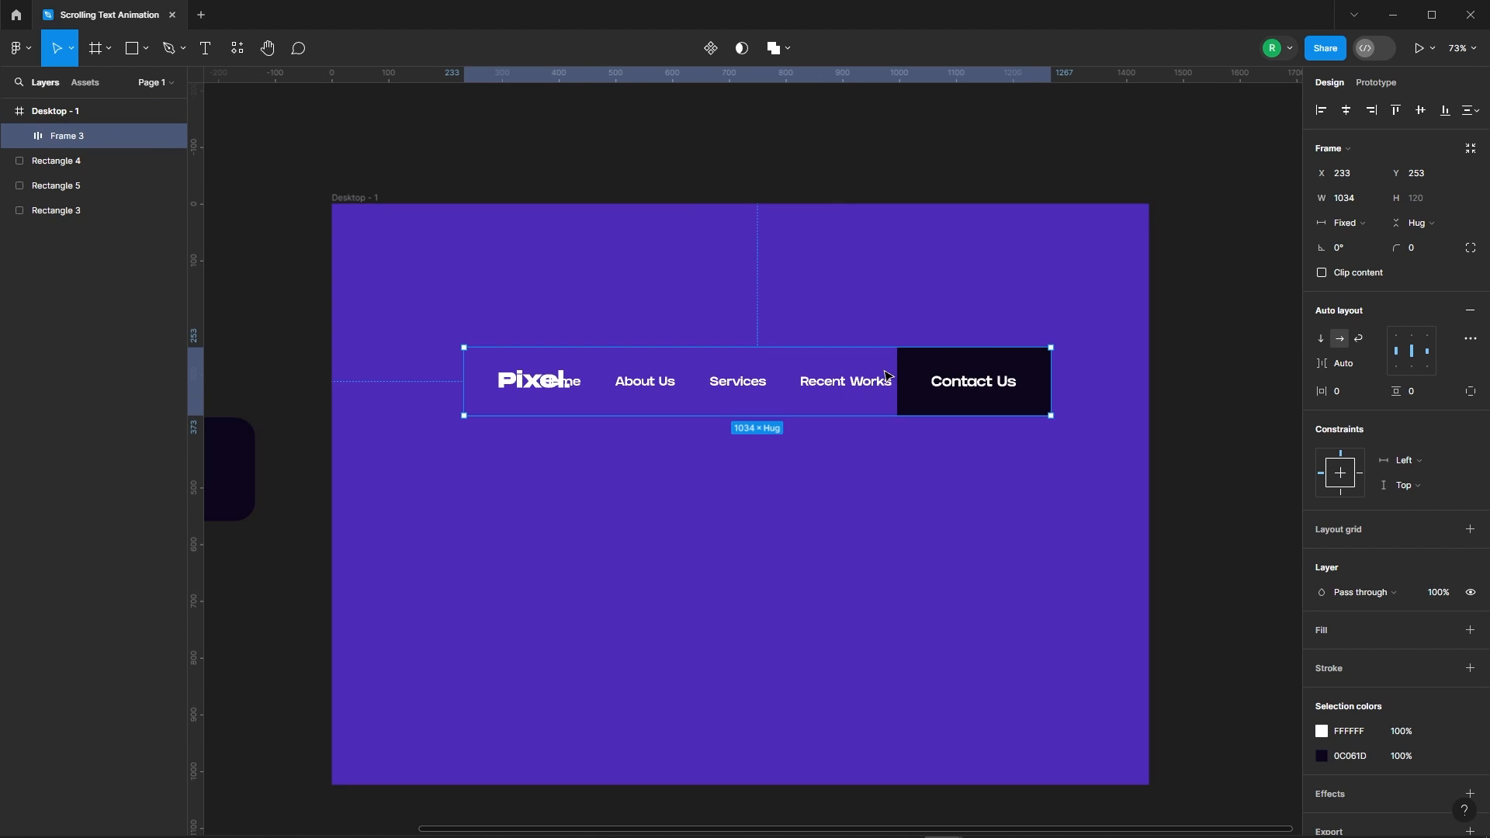
{"action": "left_click", "coordinate": [735, 288]}
{"action": "left_click", "coordinate": [602, 401]}
{"action": "left_click_drag", "start_coordinate": [741, 388], "coordinate": [731, 272]}
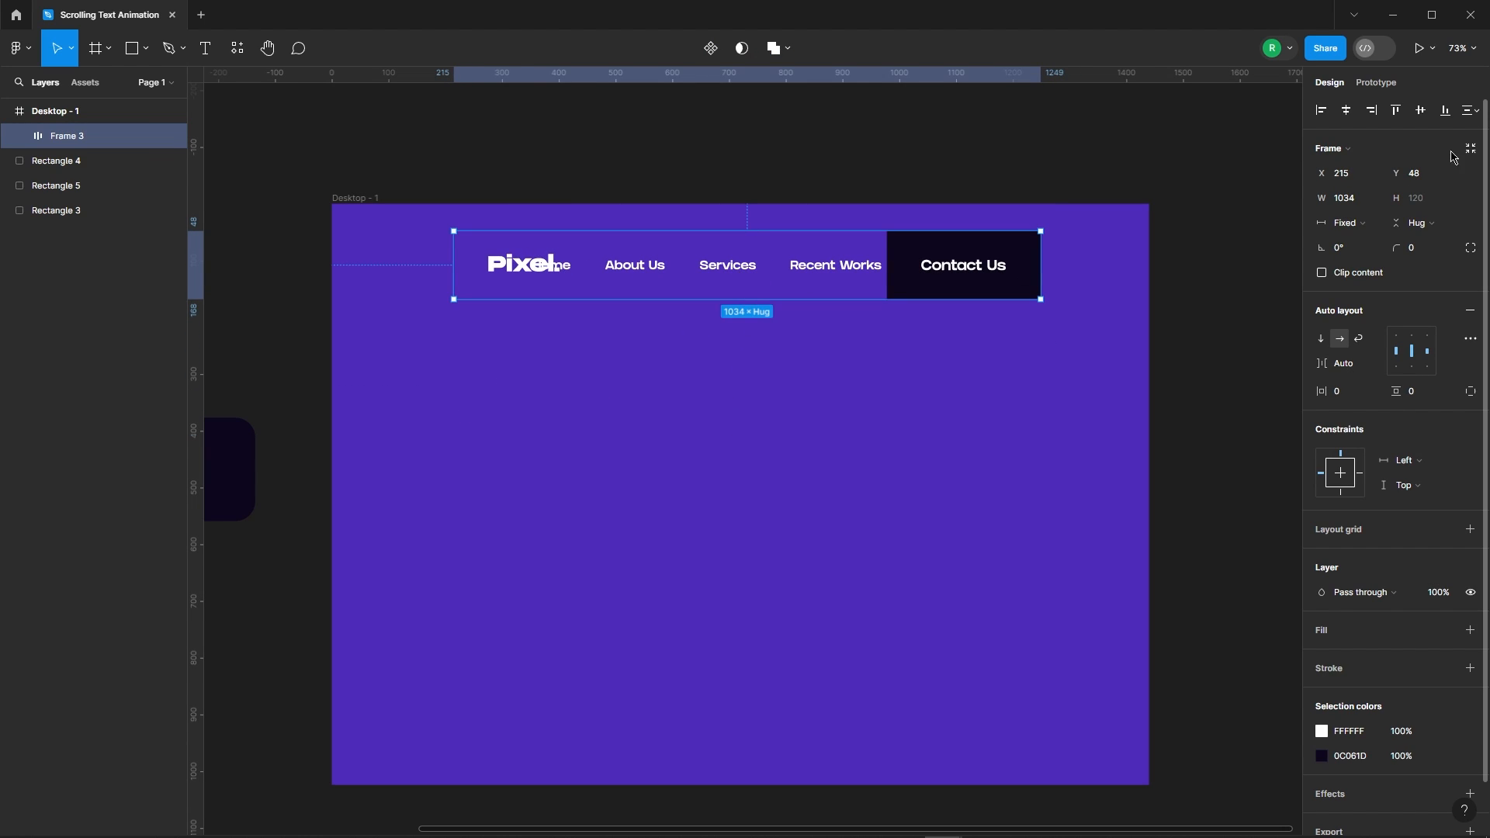
{"action": "left_click", "coordinate": [1346, 109]}
Step: Stretch the navigation bar across the full 1440 width of the desktop frame and move it up to about Y 15
{"action": "left_click_drag", "start_coordinate": [1033, 254], "coordinate": [1148, 246]}
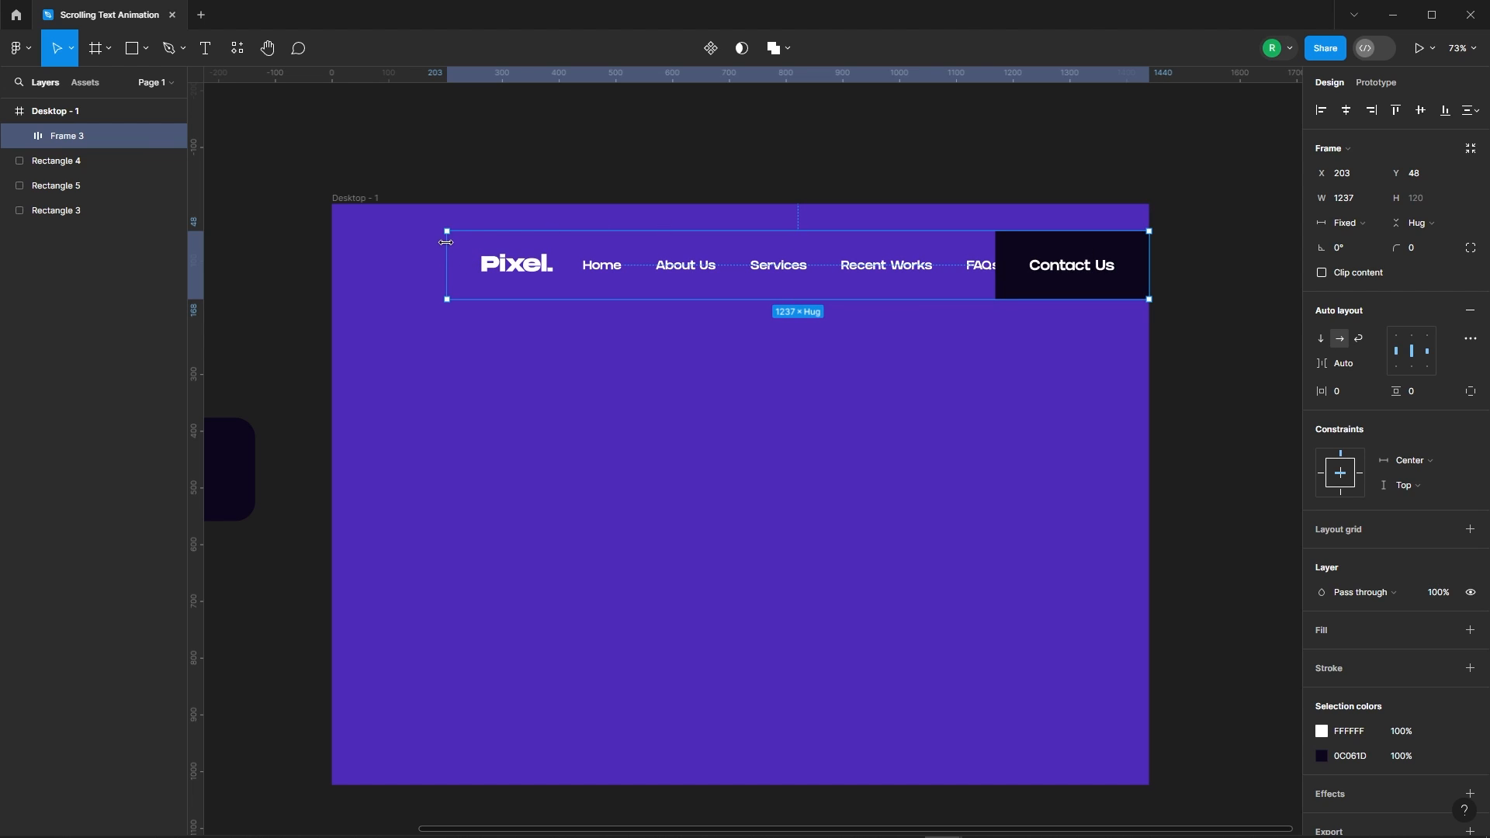
{"action": "left_click_drag", "start_coordinate": [446, 242], "coordinate": [331, 233]}
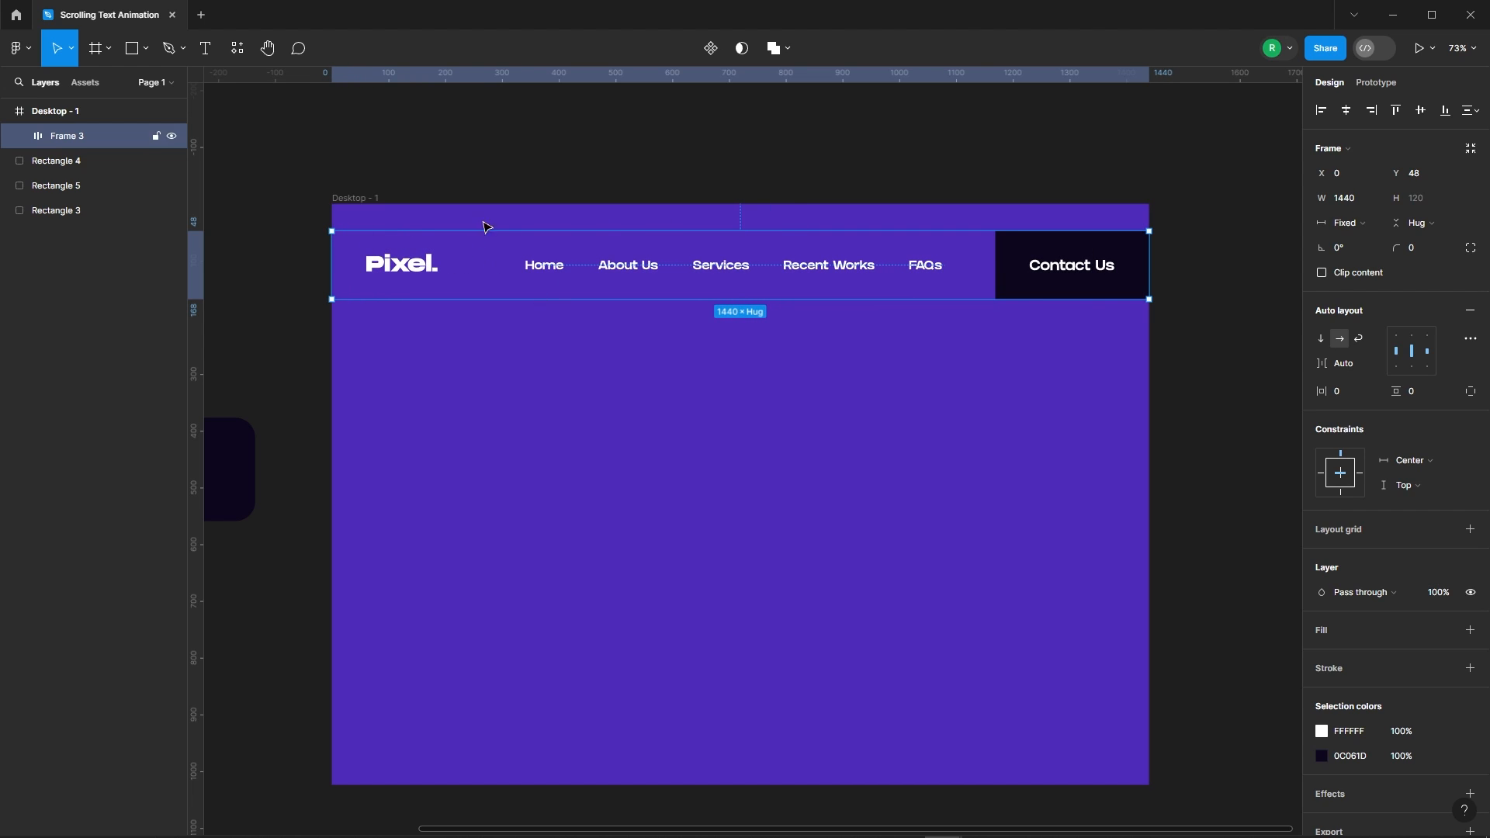
{"action": "left_click_drag", "start_coordinate": [807, 287], "coordinate": [808, 277]}
{"action": "left_click", "coordinate": [892, 160]}
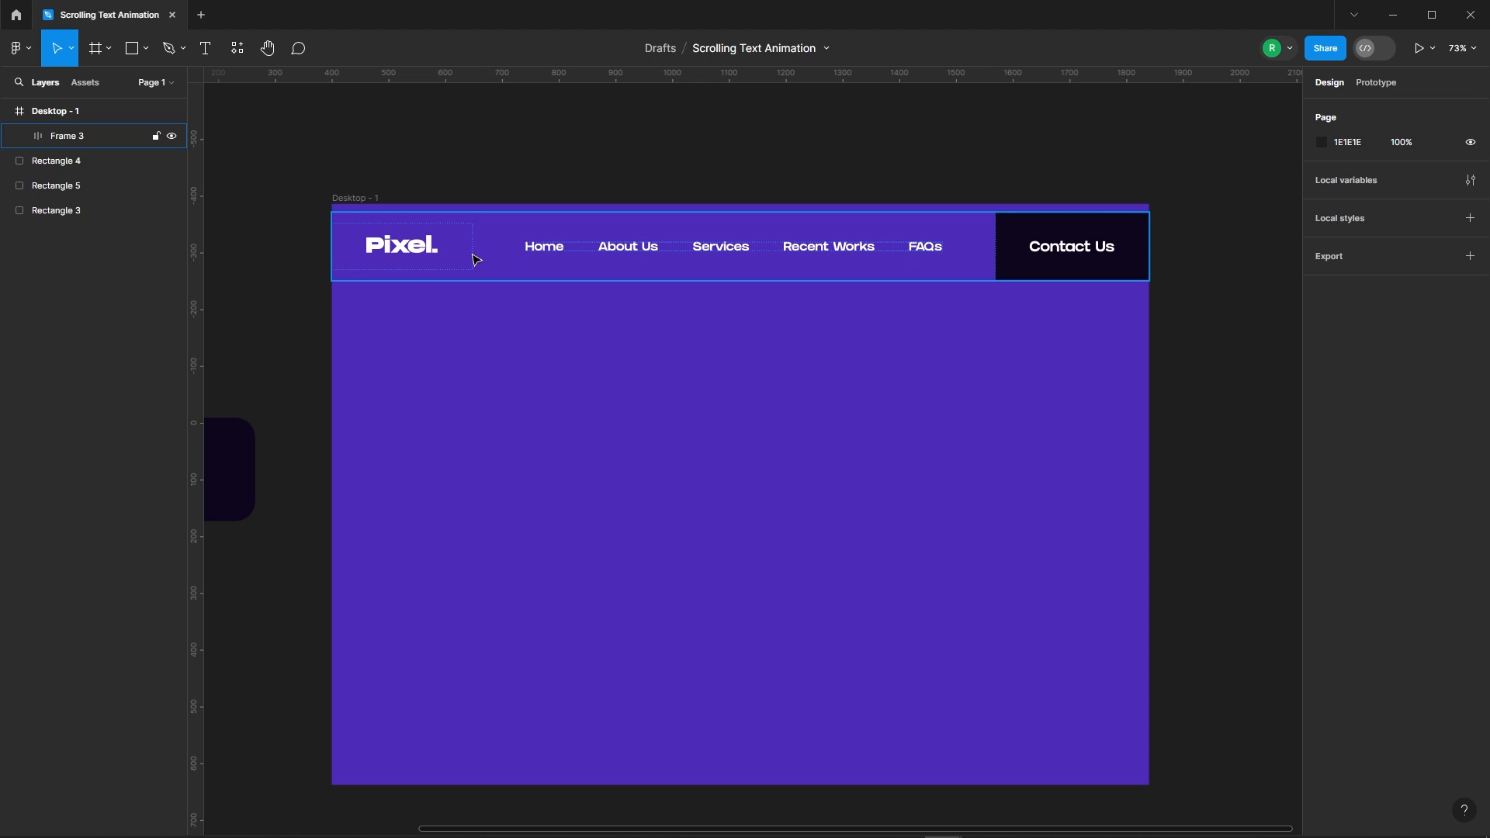
Step: Recolour the logo and the navigation links with the dark swatch colour, 0C061D
{"action": "left_click", "coordinate": [438, 248]}
{"action": "double_click", "coordinate": [438, 249]}
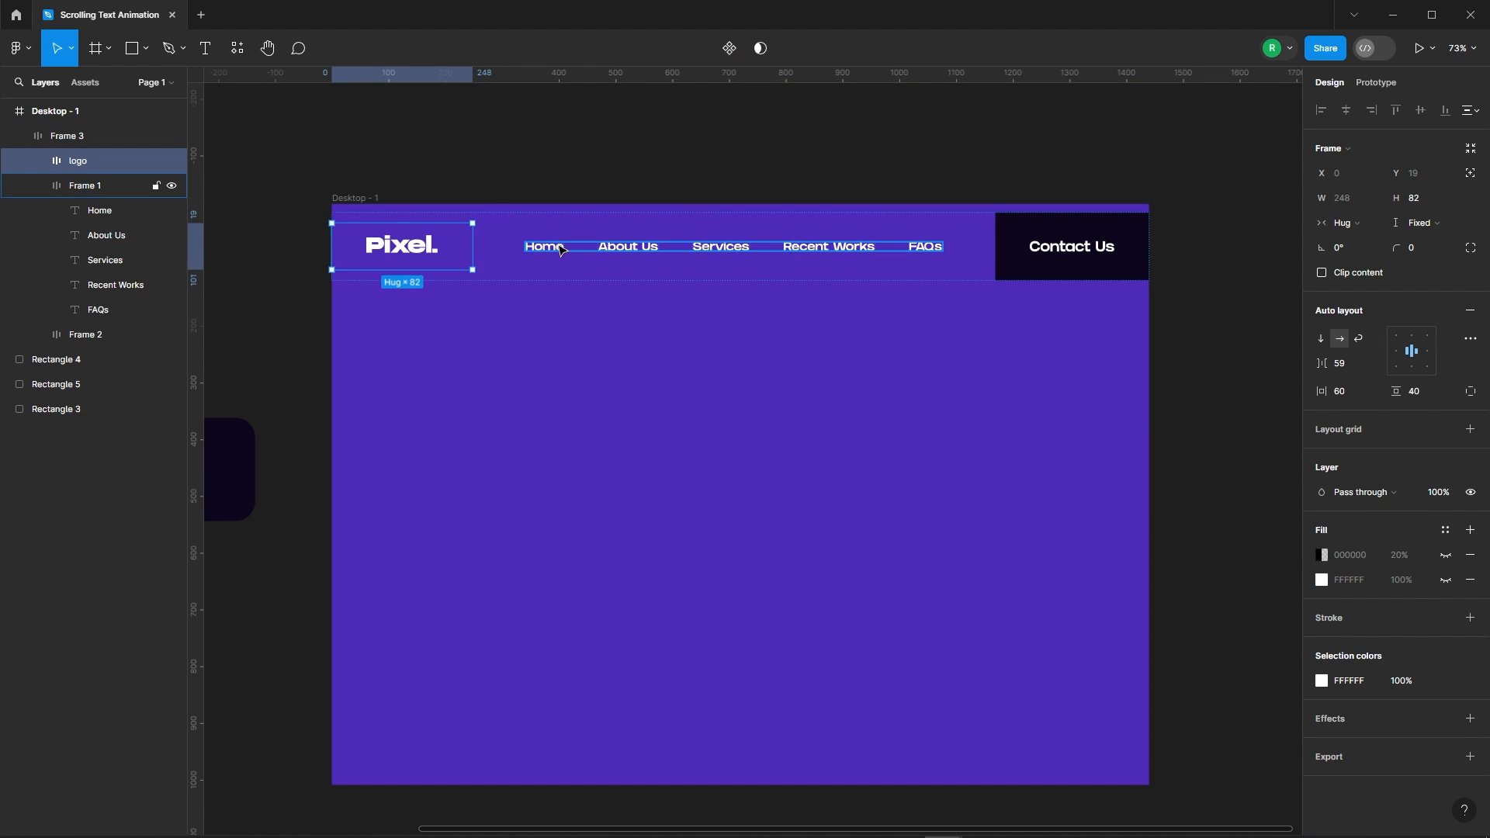
{"action": "left_click", "coordinate": [567, 250], "text": "shift"}
{"action": "left_click", "coordinate": [1321, 705]}
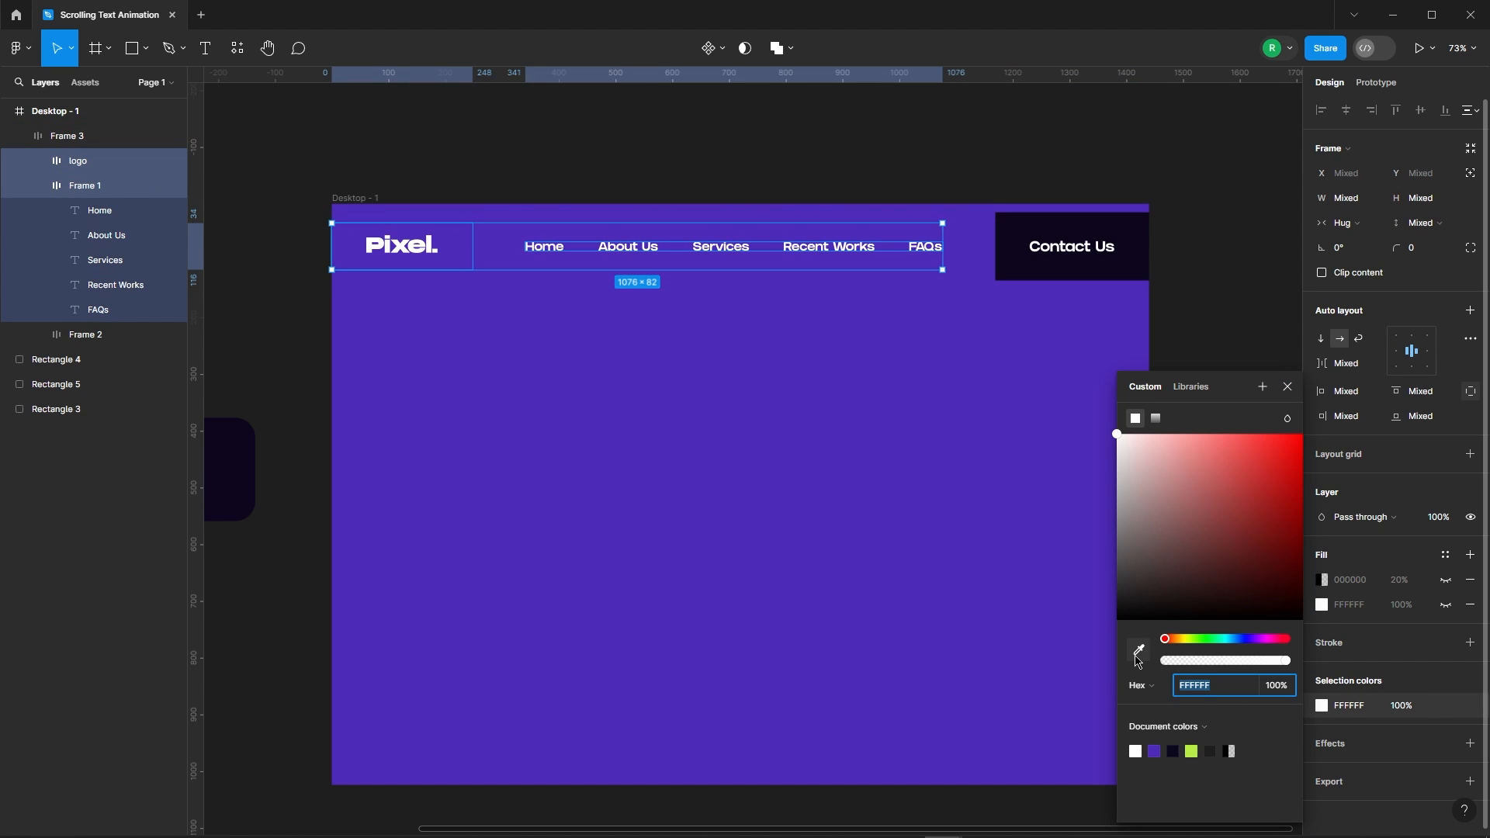
{"action": "left_click", "coordinate": [1139, 652]}
{"action": "scroll", "coordinate": [886, 384], "scroll_direction": "down", "scroll_amount": 5}
{"action": "left_click", "coordinate": [535, 419]}
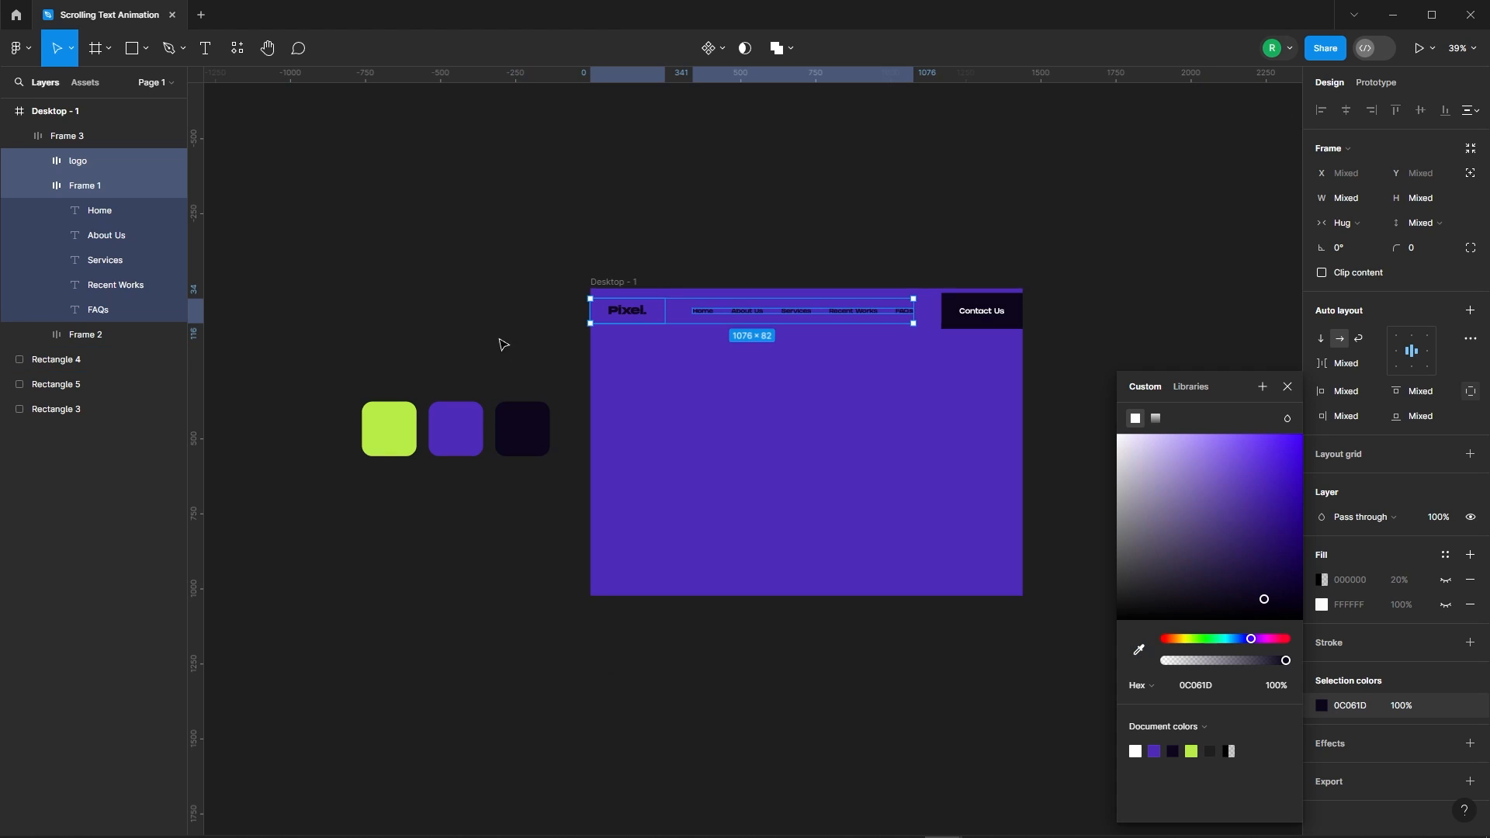
{"action": "left_click", "coordinate": [503, 344]}
Step: Give the navigation bar a white FFFFFF fill and align it to the top edge of the desktop frame
{"action": "scroll", "coordinate": [811, 334], "scroll_direction": "up", "scroll_amount": 3}
{"action": "left_click", "coordinate": [972, 312]}
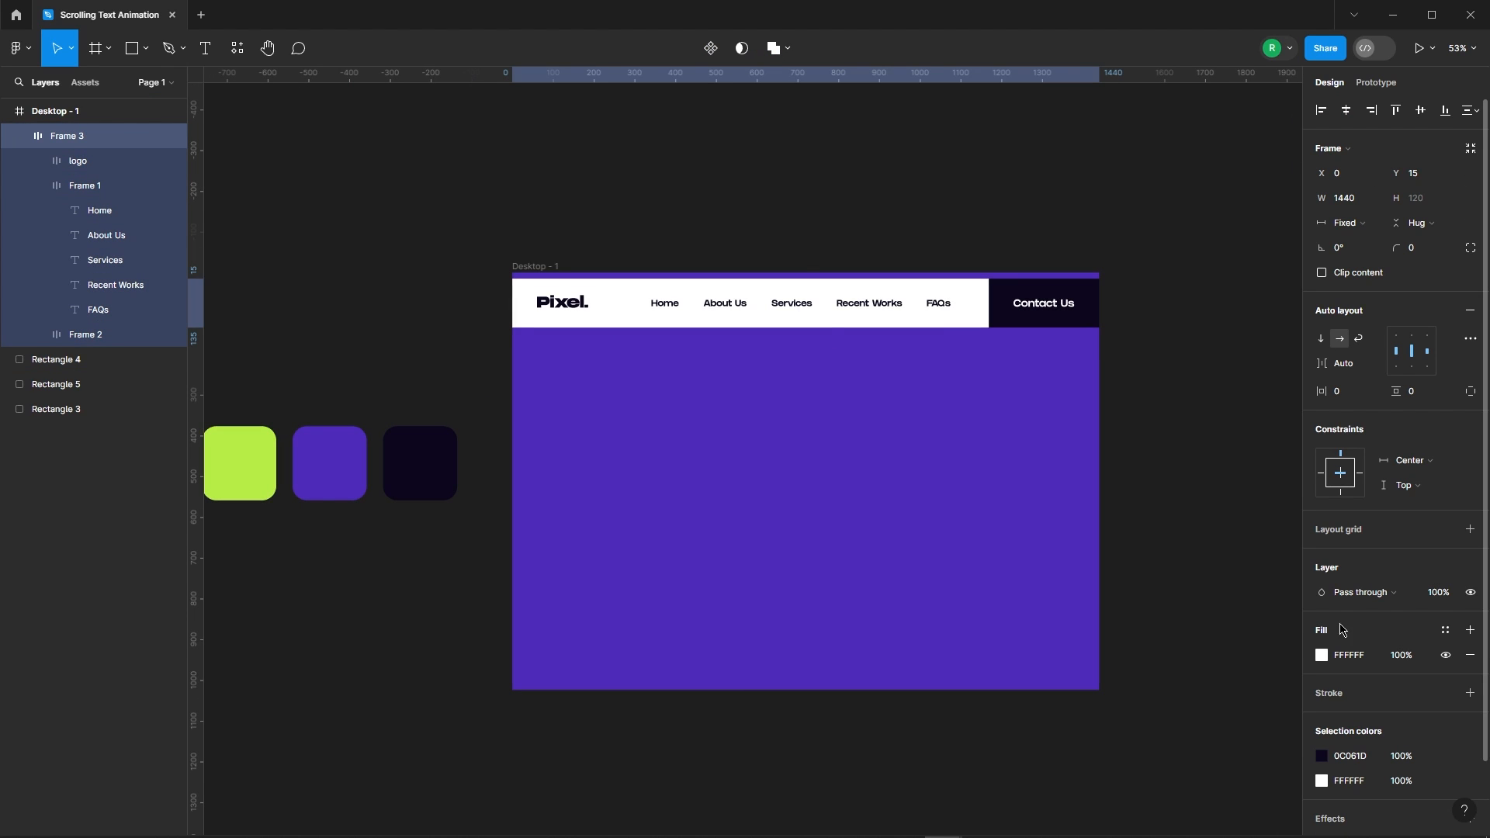
{"action": "left_click", "coordinate": [1397, 118]}
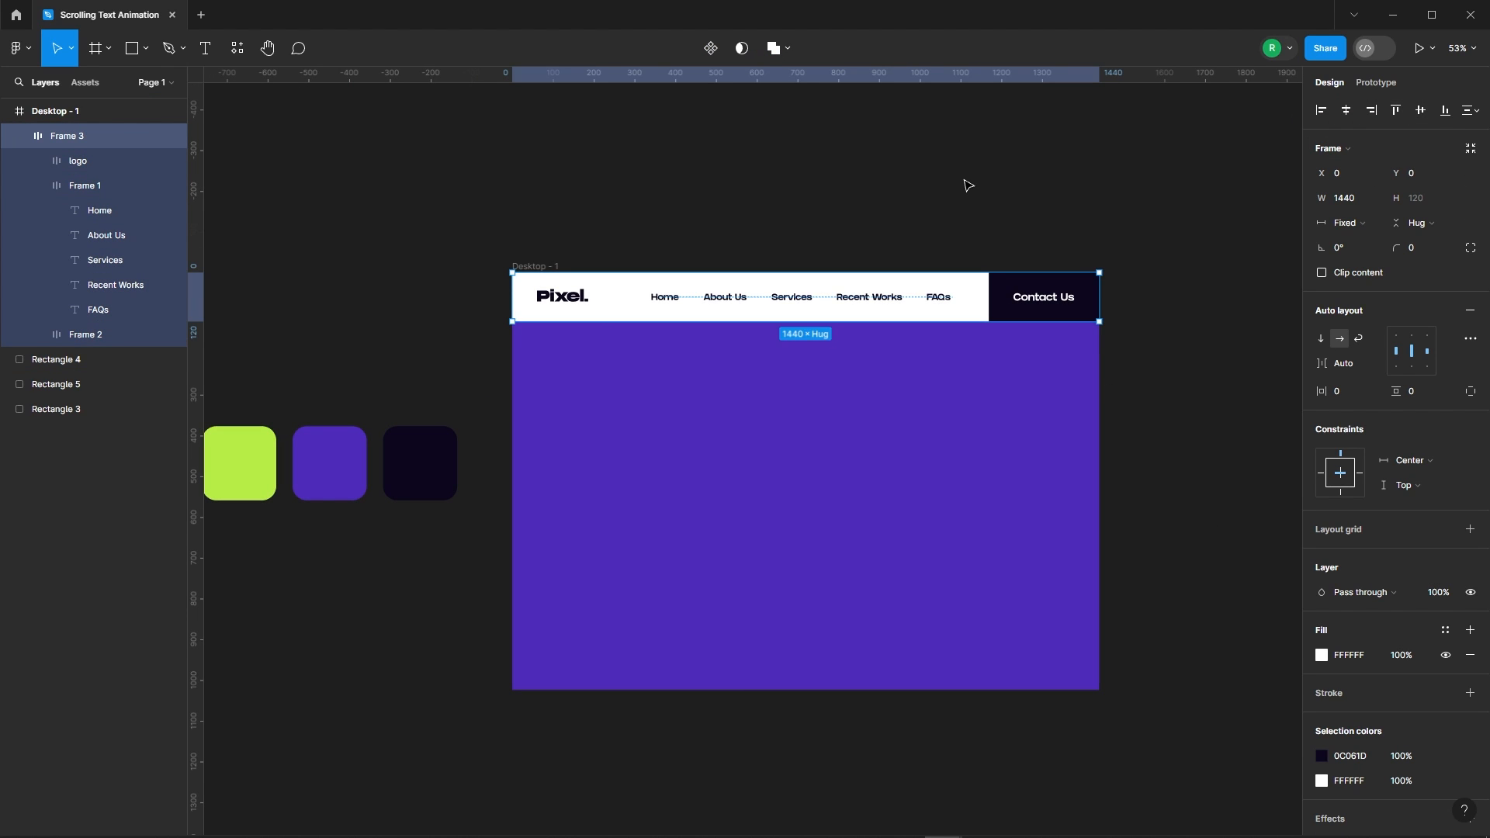
{"action": "left_click", "coordinate": [965, 184]}
Step: Add the text "The" in the purple area below the navigation bar and set its font size to 80
{"action": "scroll", "coordinate": [674, 305], "scroll_direction": "up", "scroll_amount": 4}
{"action": "scroll", "coordinate": [431, 188], "scroll_direction": "down", "scroll_amount": 4}
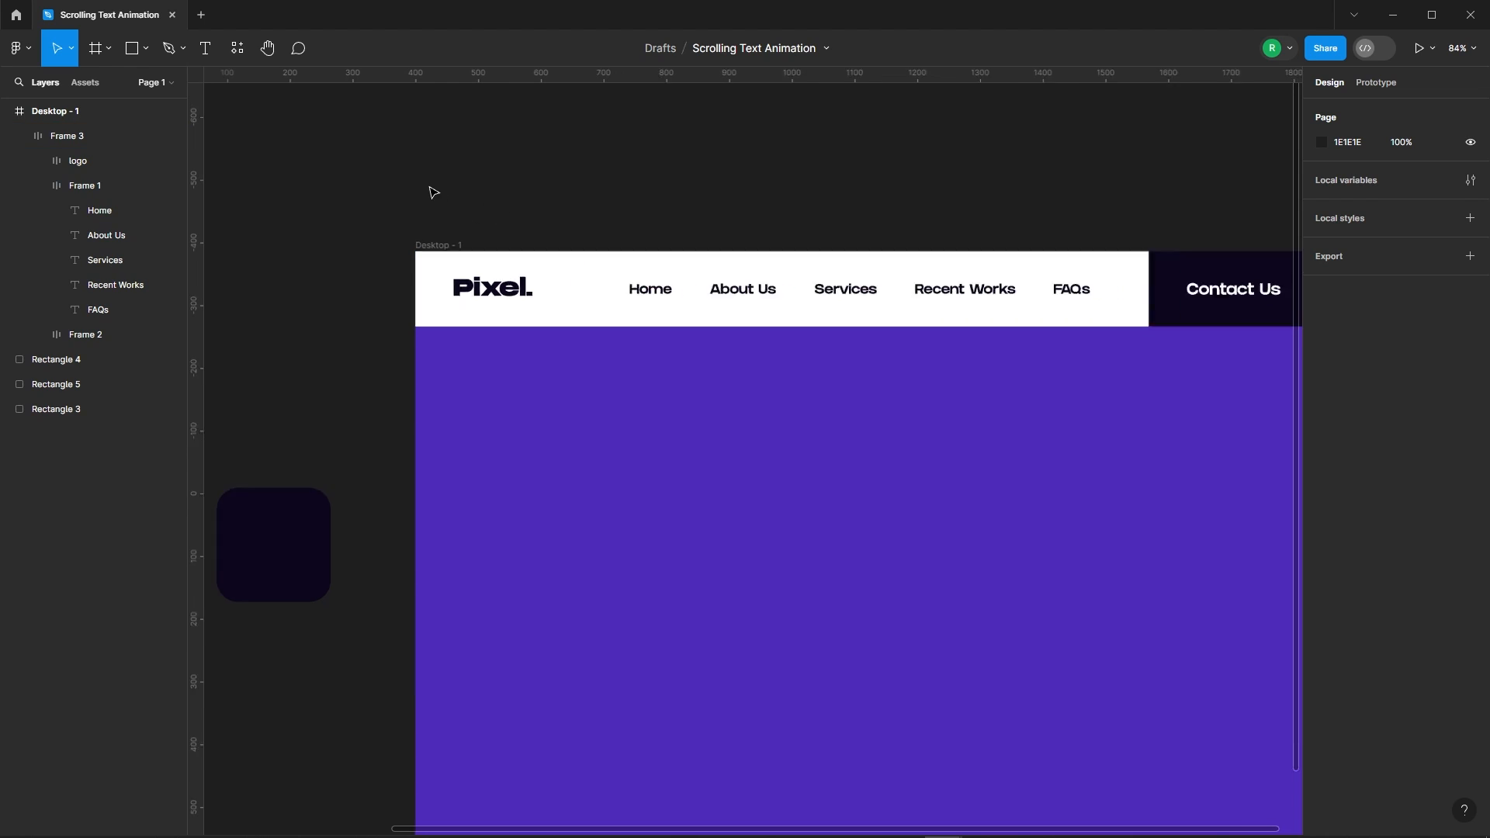
{"action": "left_click", "coordinate": [195, 49]}
{"action": "left_click", "coordinate": [588, 376]}
{"action": "key", "text": "Escape"}
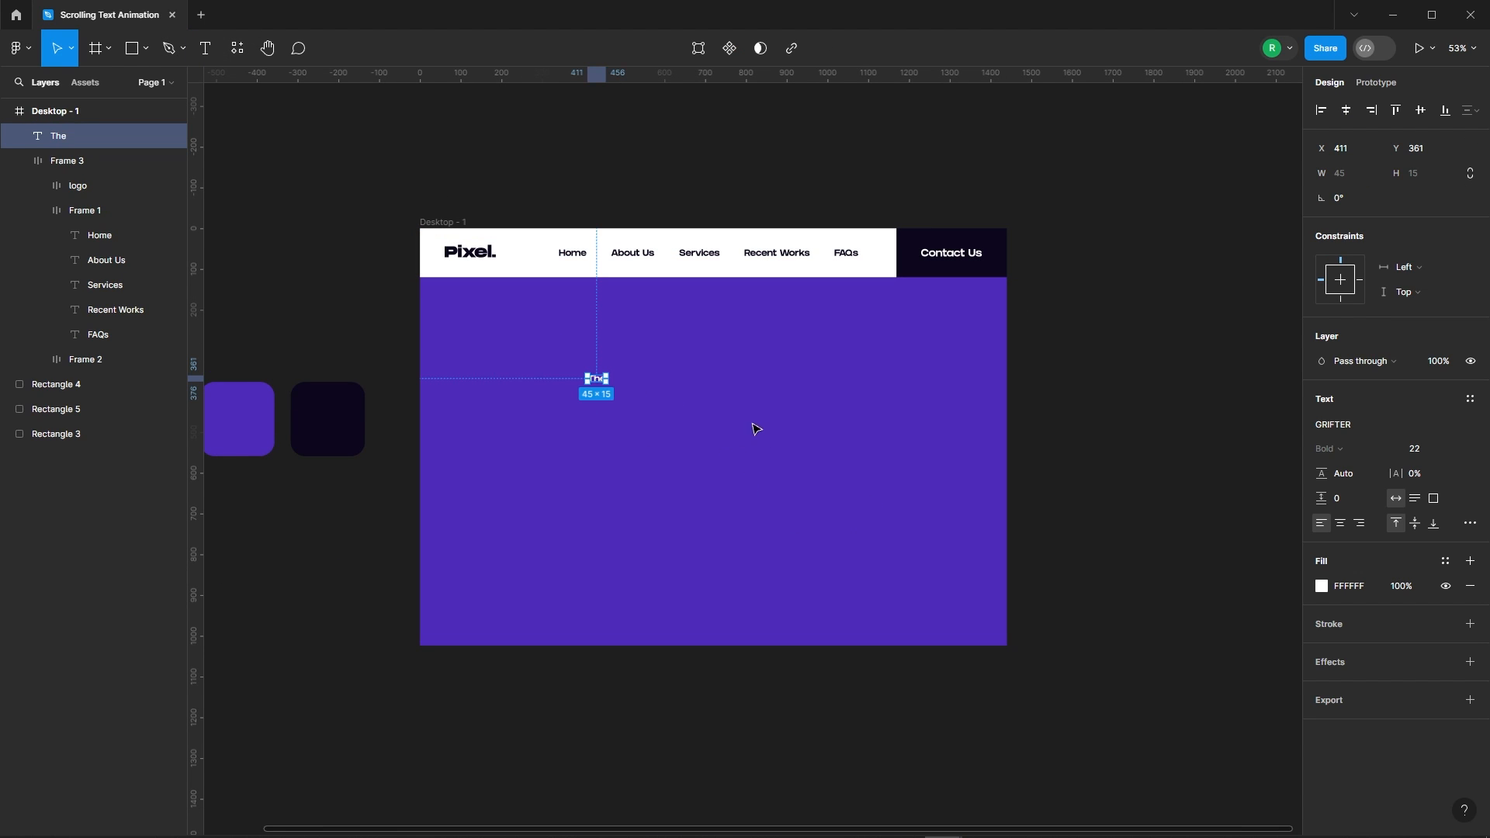
{"action": "left_click", "coordinate": [1420, 454]}
{"action": "type", "text": "80"}
{"action": "key", "text": "Return"}
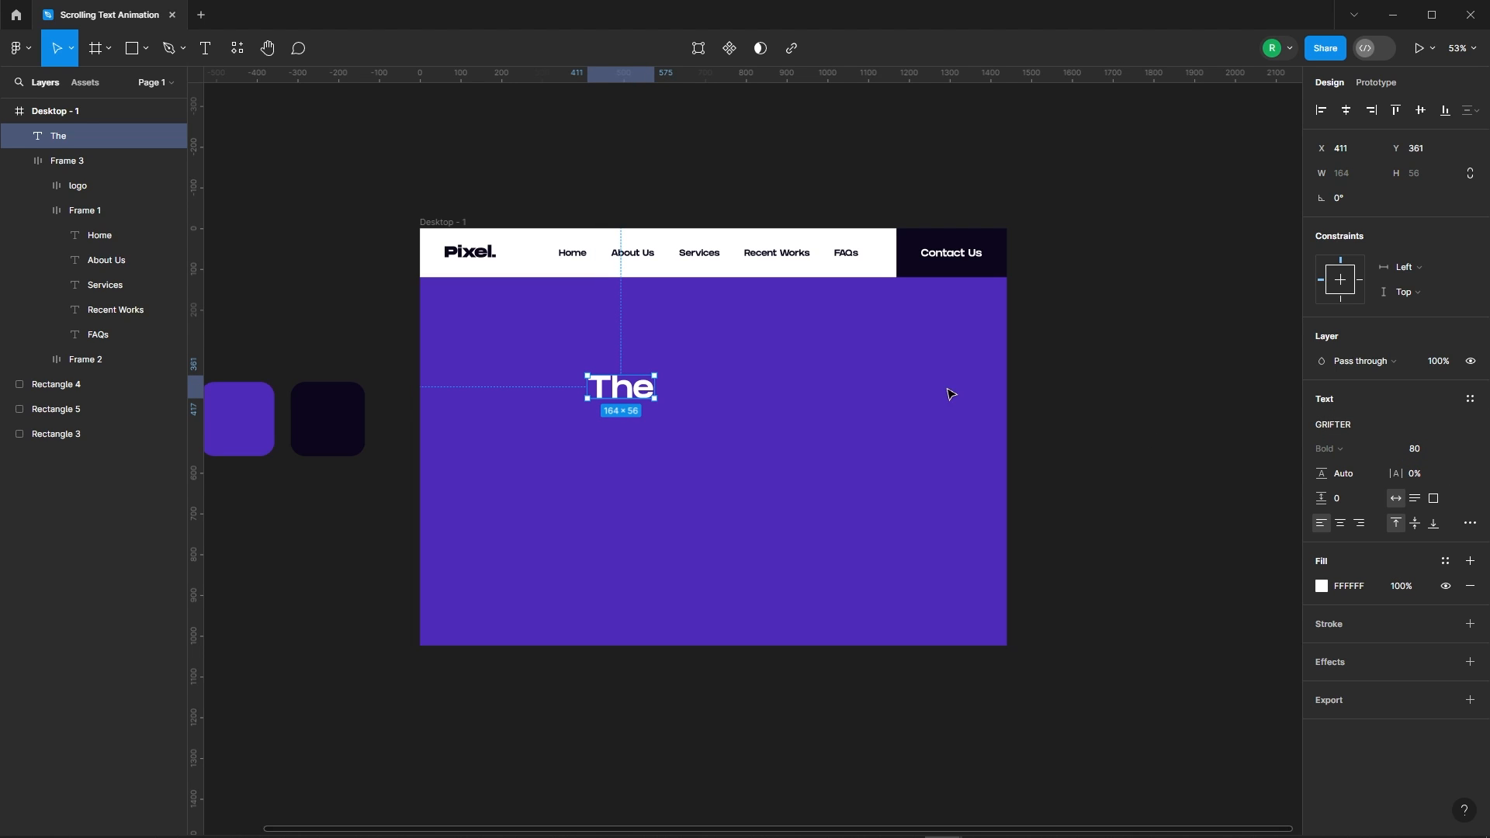
Step: Change the font of the text "The" to Monument Extended in Regular weight
{"action": "left_click", "coordinate": [1347, 427]}
{"action": "type", "text": "monument"}
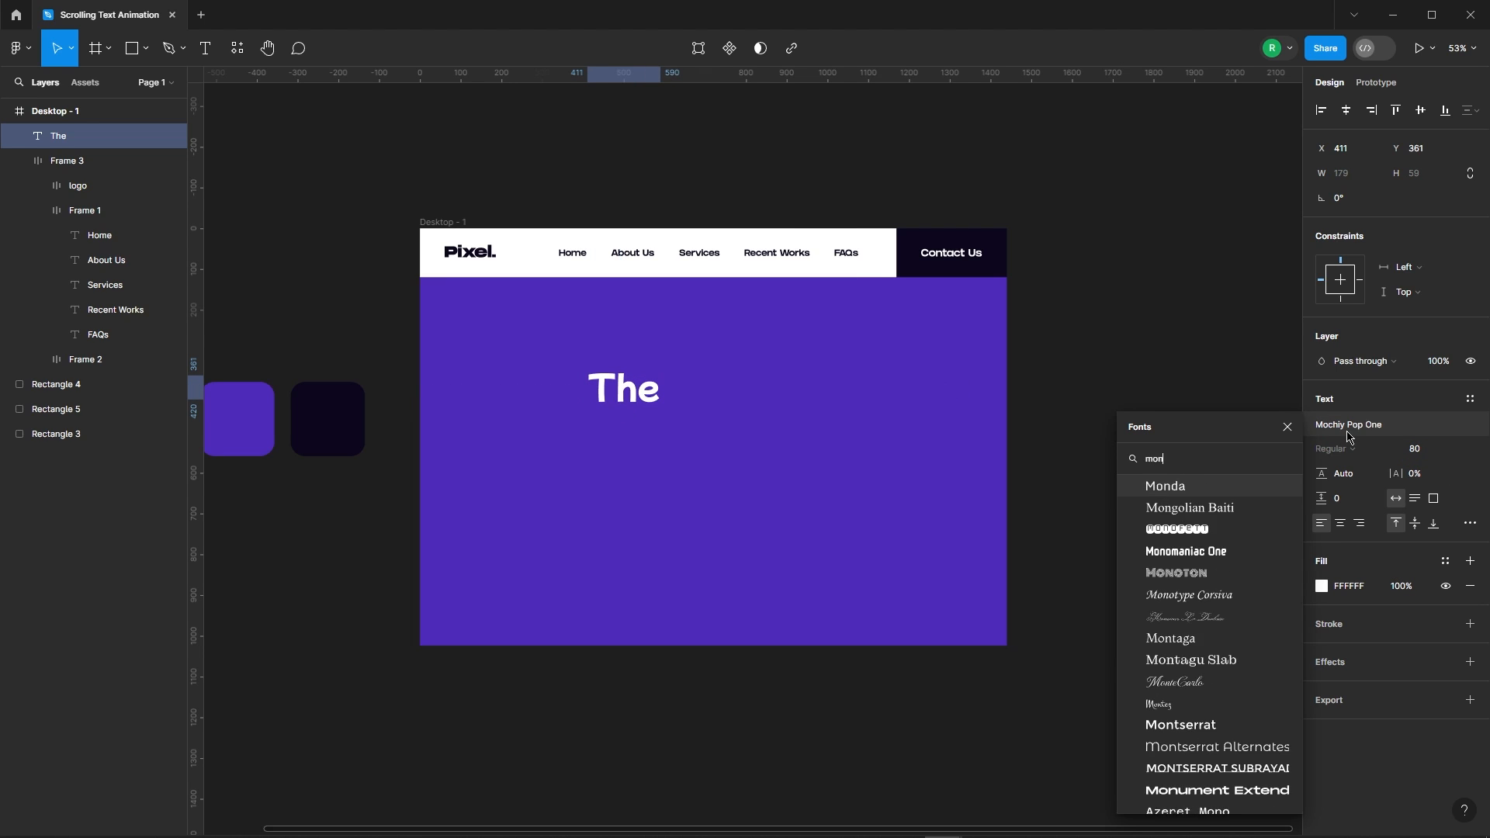
{"action": "key", "text": "Return"}
{"action": "left_click", "coordinate": [1331, 449]}
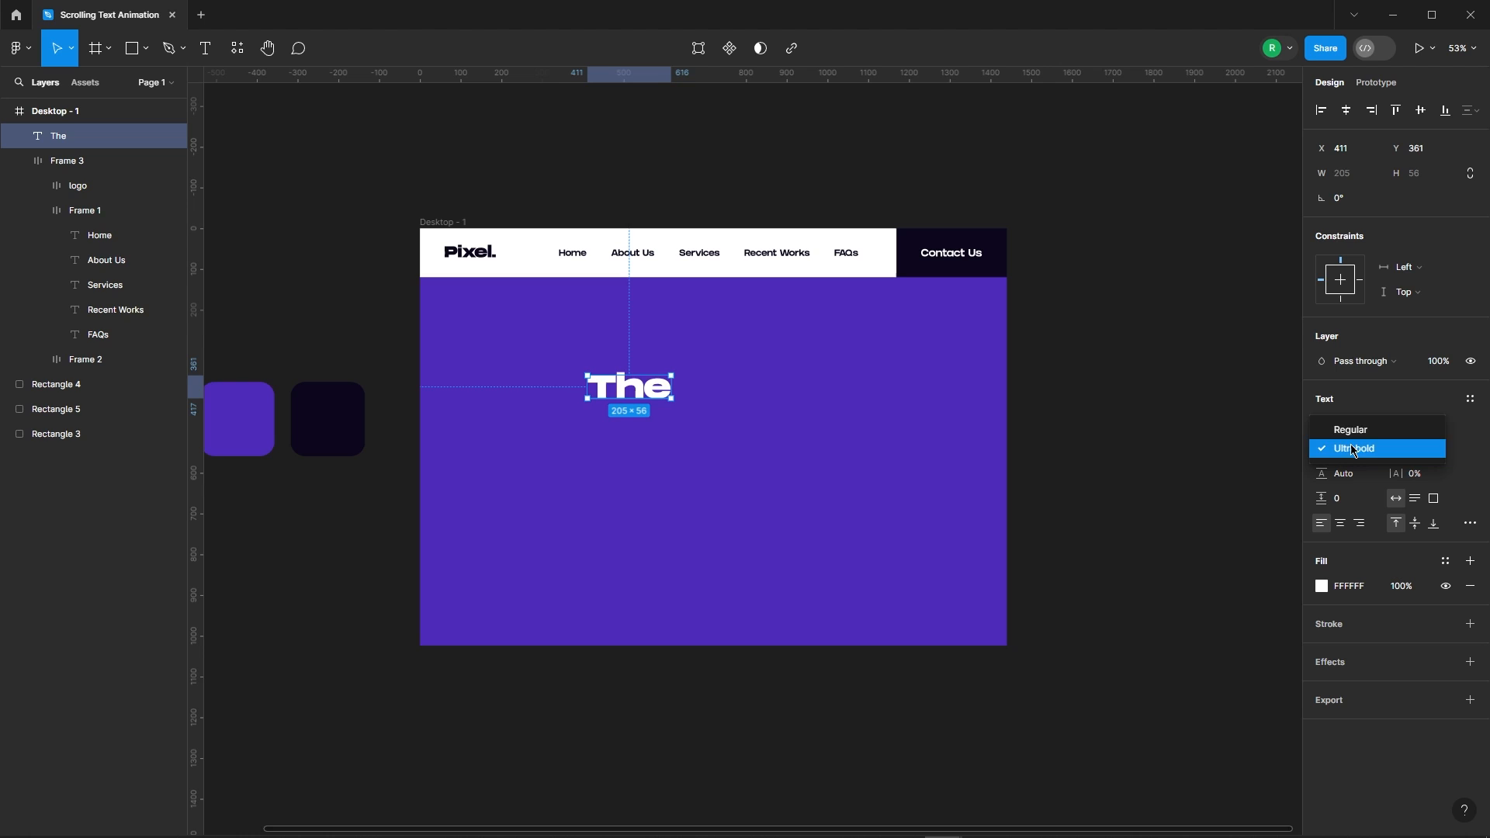
{"action": "left_click", "coordinate": [1335, 424]}
Step: Duplicate "The" twice in the purple area and change the copies' text to "Creative" and "Agency"
{"action": "left_click_drag", "start_coordinate": [645, 388], "coordinate": [919, 498]}
{"action": "double_click", "coordinate": [580, 432]}
{"action": "type", "text": "Creative"}
{"action": "left_click", "coordinate": [823, 439]}
{"action": "double_click", "coordinate": [664, 495]}
{"action": "type", "text": "Agency"}
{"action": "left_click", "coordinate": [994, 445]}
Step: Set the text "Creative" to font size 180 and Ultrabold weight
{"action": "left_click", "coordinate": [664, 440]}
{"action": "left_click", "coordinate": [1432, 456]}
{"action": "type", "text": "18"}
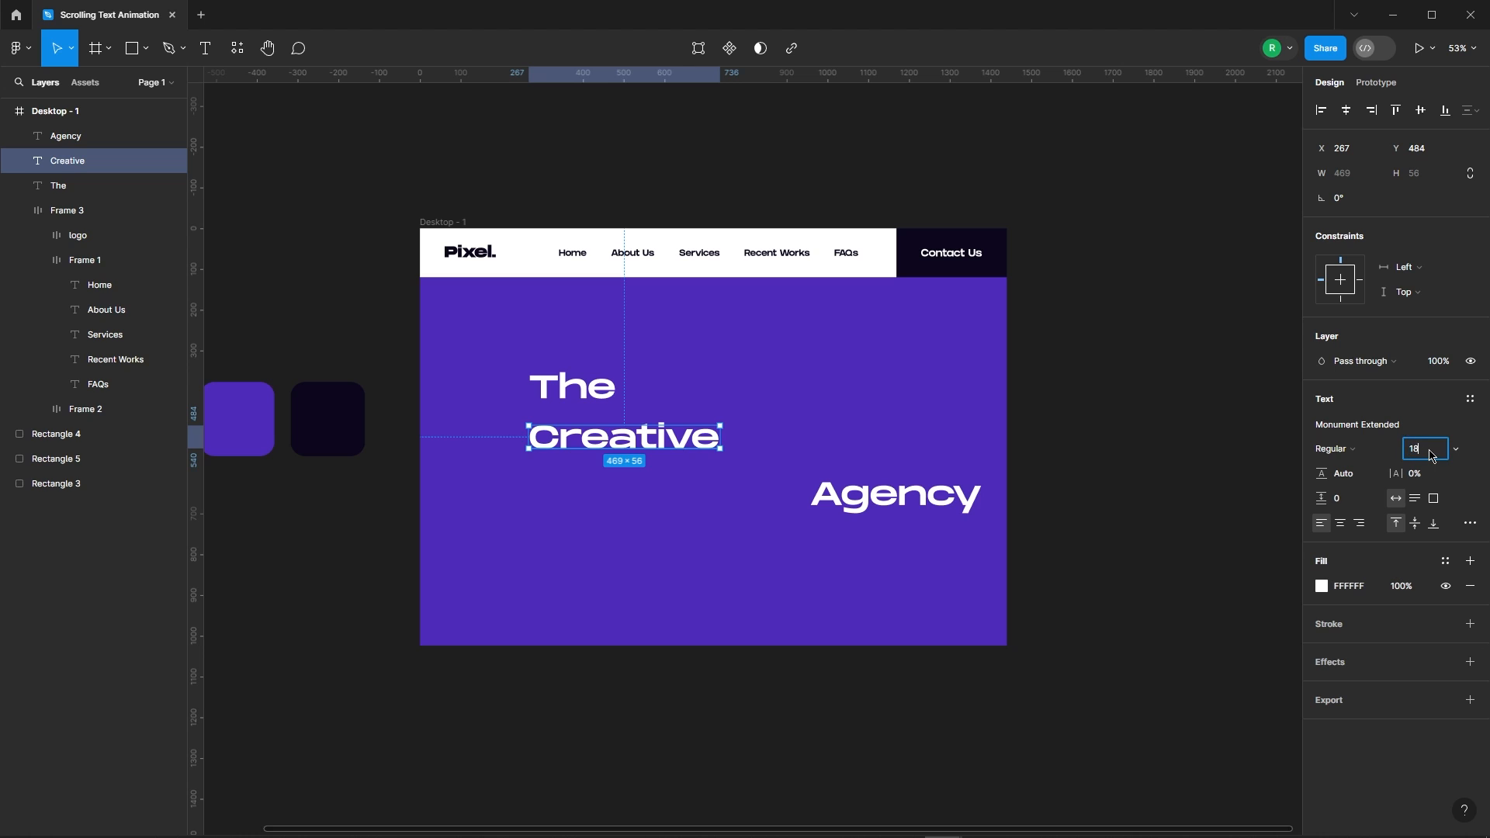
{"action": "type", "text": "0"}
{"action": "key", "text": "Return"}
{"action": "left_click", "coordinate": [1353, 451]}
{"action": "left_click", "coordinate": [1352, 467]}
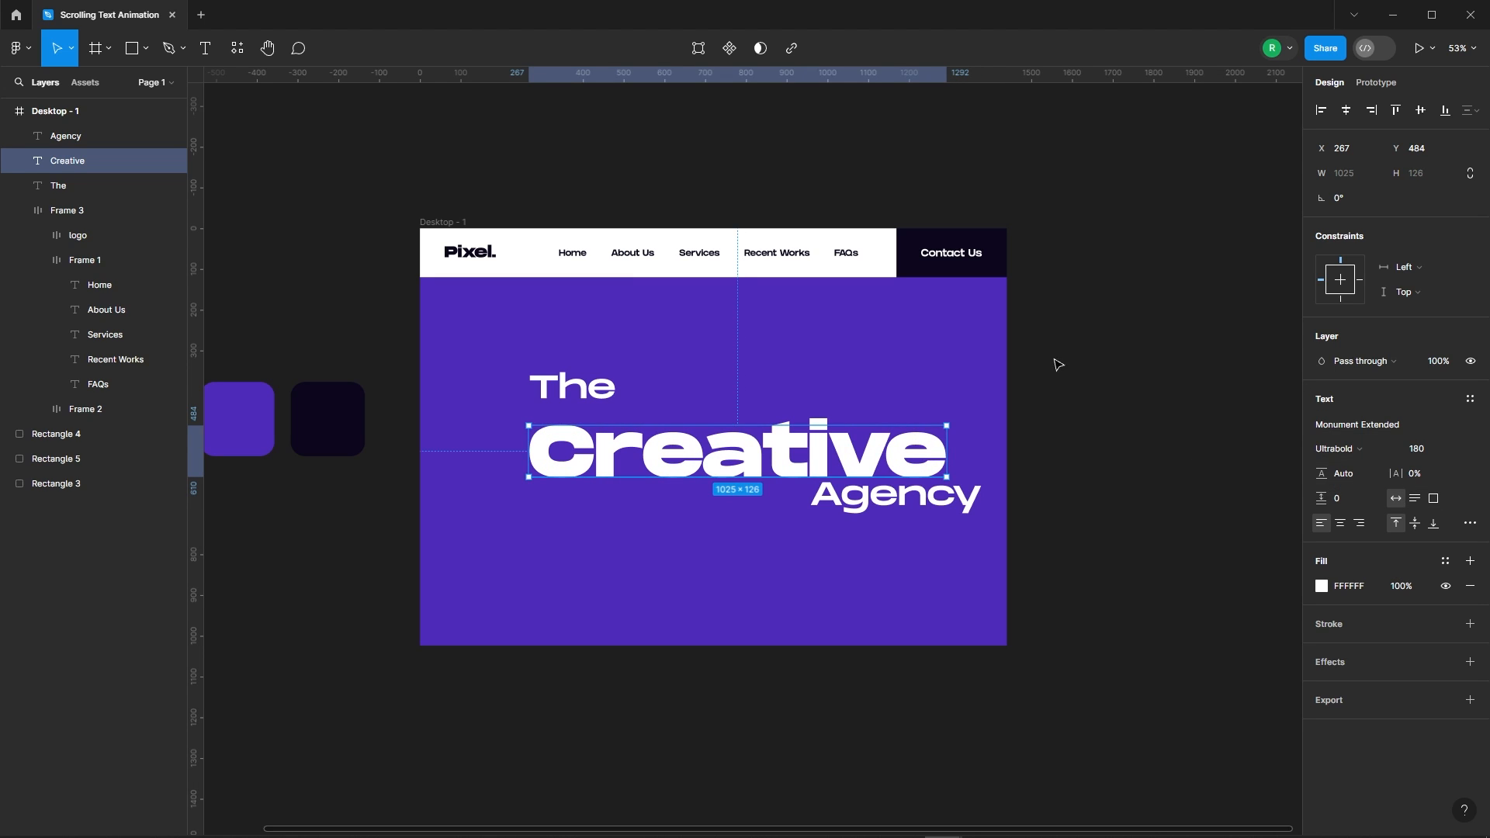
Step: Tighten the hero text by moving "Creative" up under "The" and placing "Agency" below its right end at X 877, Y 598
{"action": "left_click", "coordinate": [1113, 398]}
{"action": "scroll", "coordinate": [683, 455], "scroll_direction": "up", "scroll_amount": 3}
{"action": "left_click_drag", "start_coordinate": [531, 440], "coordinate": [532, 423]}
{"action": "left_click", "coordinate": [1009, 514]}
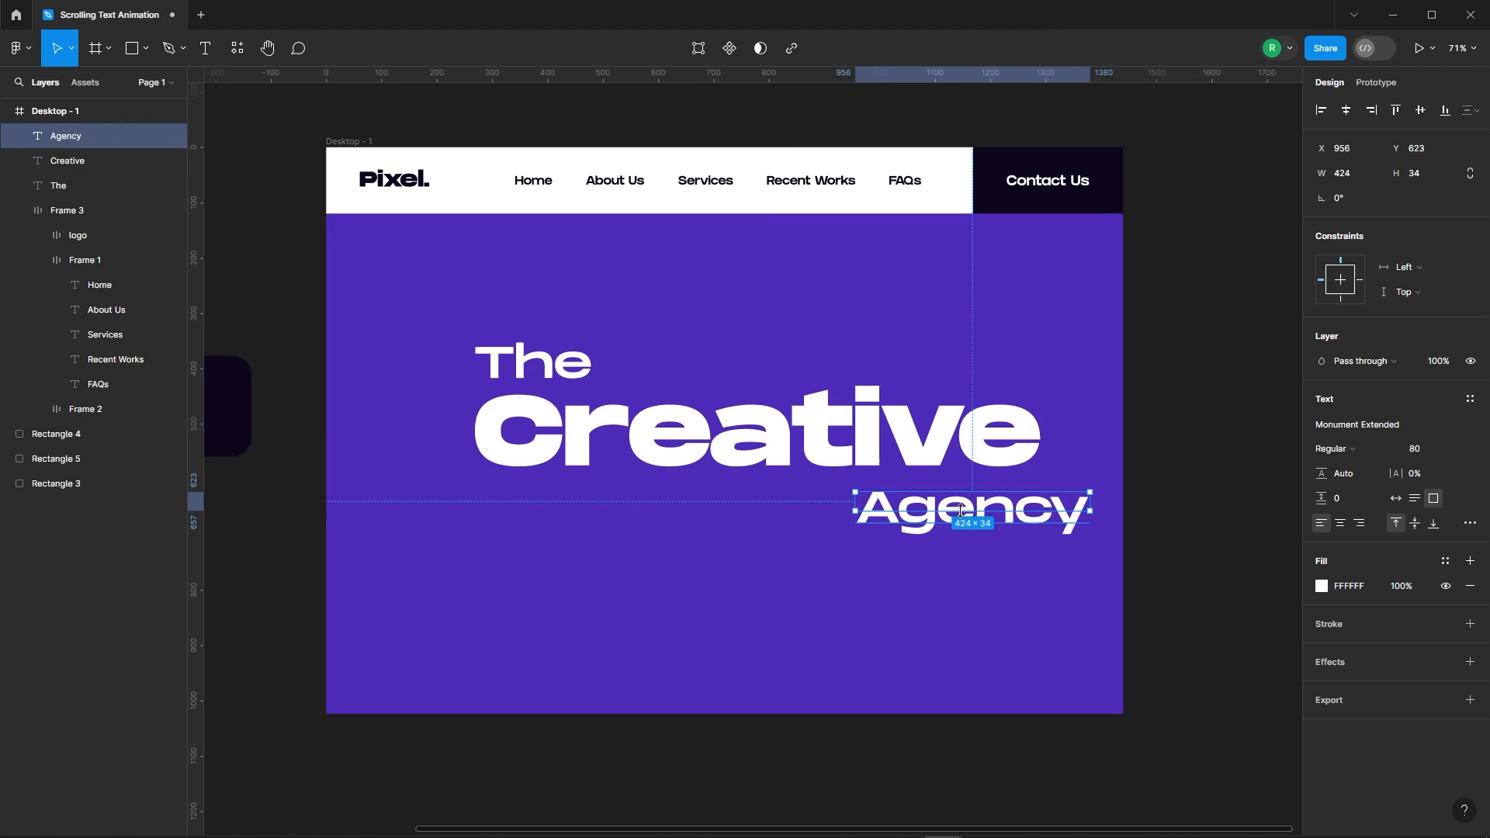
{"action": "left_click", "coordinate": [1171, 499]}
{"action": "left_click", "coordinate": [1009, 512]}
{"action": "left_click_drag", "start_coordinate": [1009, 512], "coordinate": [969, 501]}
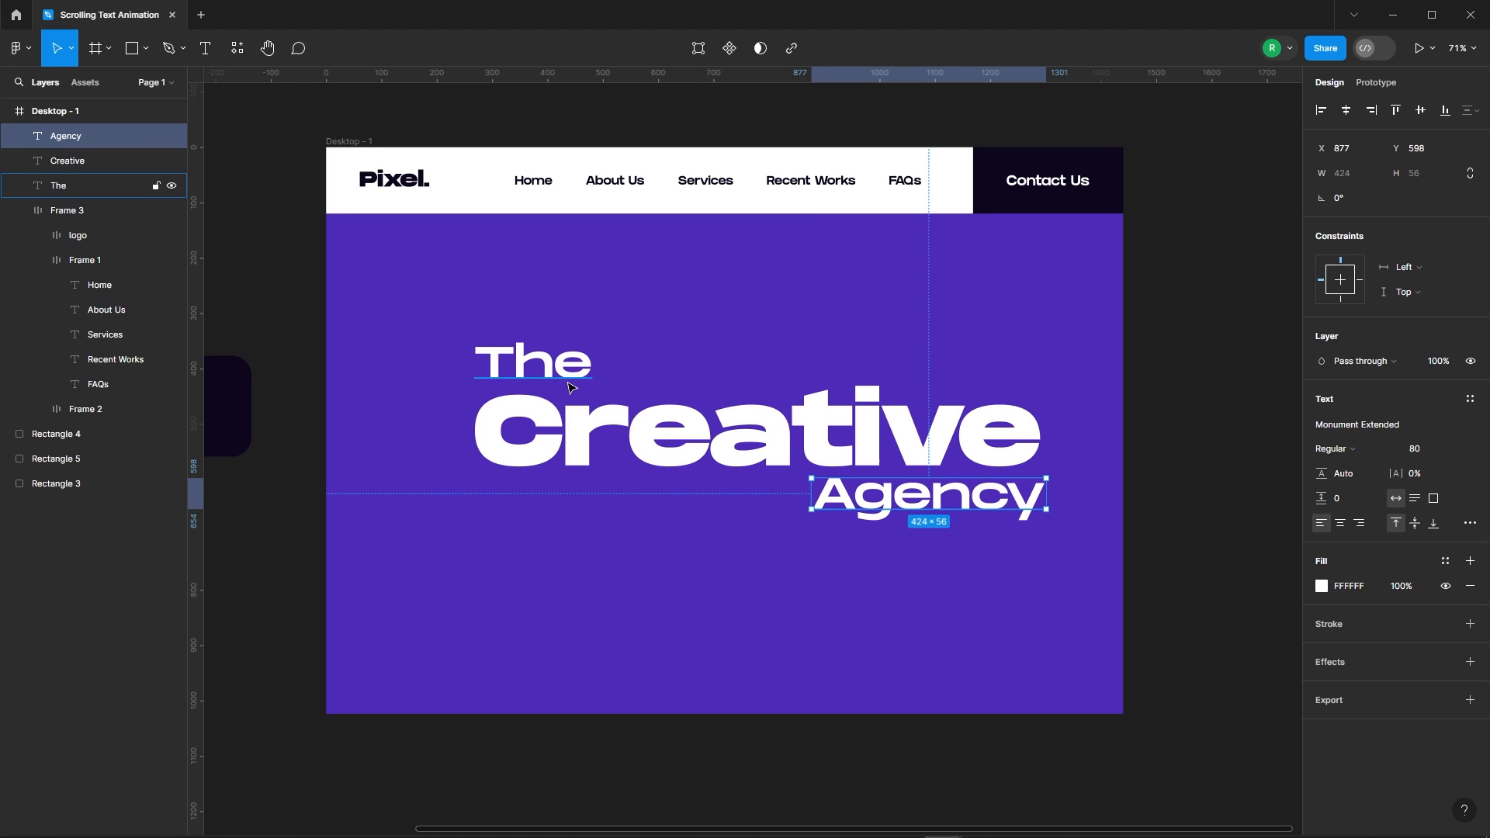
Step: Group "The", "Creative" and "Agency" and centre the group horizontally in the desktop frame at about Y 268
{"action": "left_click_drag", "start_coordinate": [419, 310], "coordinate": [1056, 559]}
{"action": "right_click", "coordinate": [835, 496]}
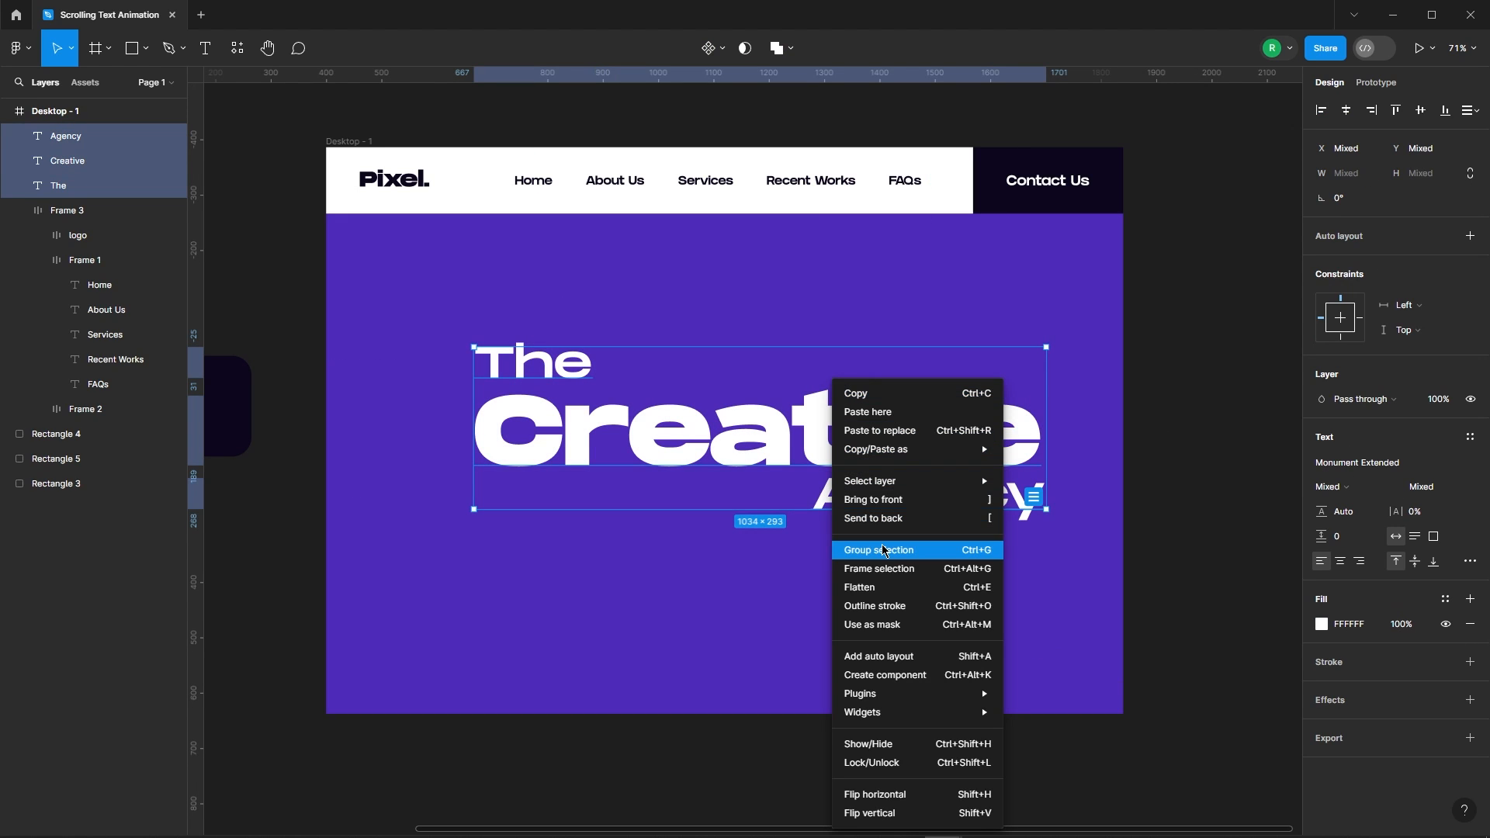
{"action": "left_click", "coordinate": [883, 549]}
{"action": "left_click_drag", "start_coordinate": [864, 444], "coordinate": [860, 368]}
{"action": "left_click", "coordinate": [1349, 110]}
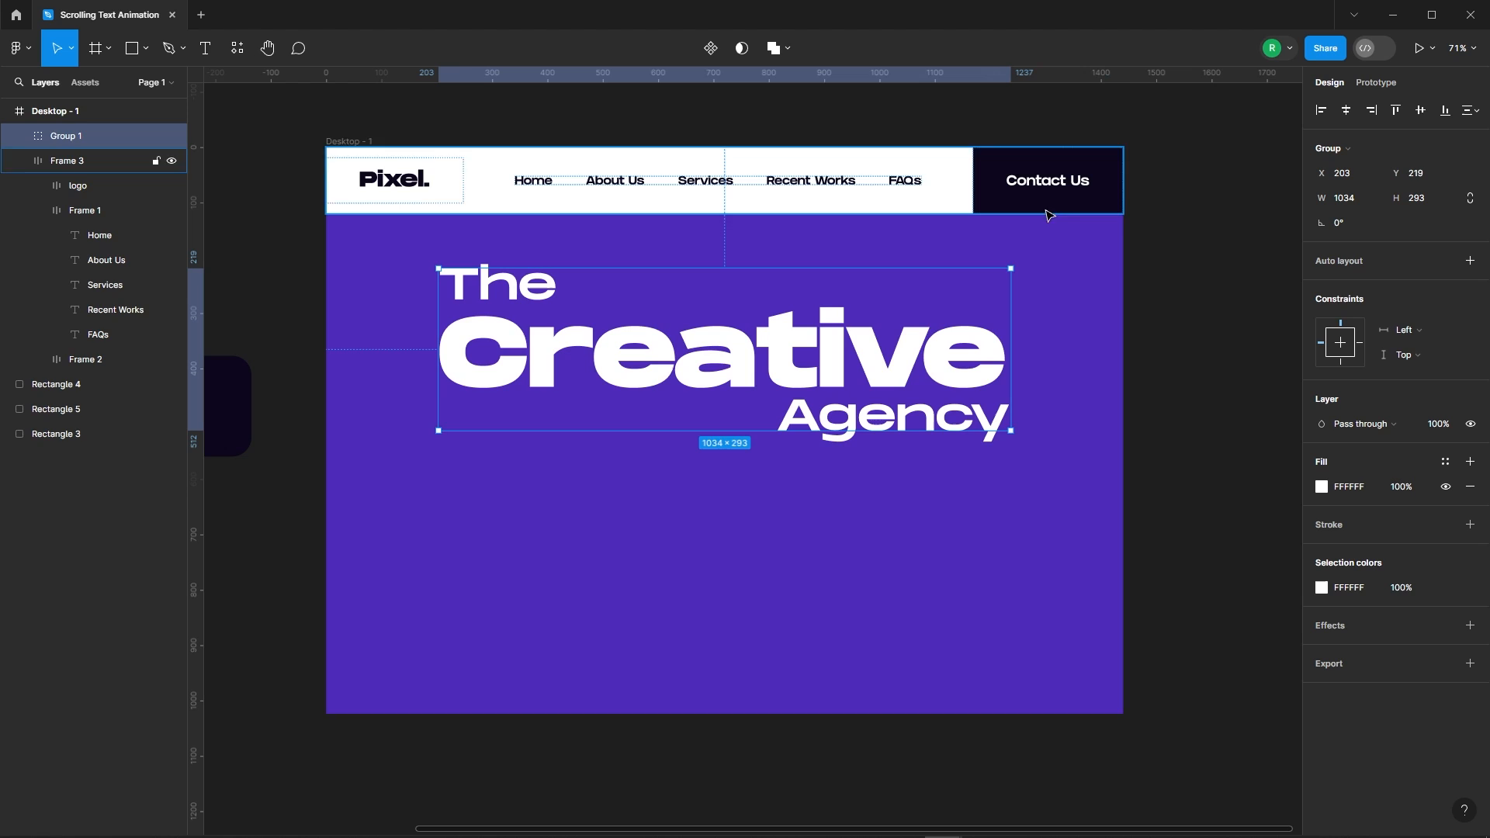
{"action": "left_click_drag", "start_coordinate": [725, 288], "coordinate": [726, 314]}
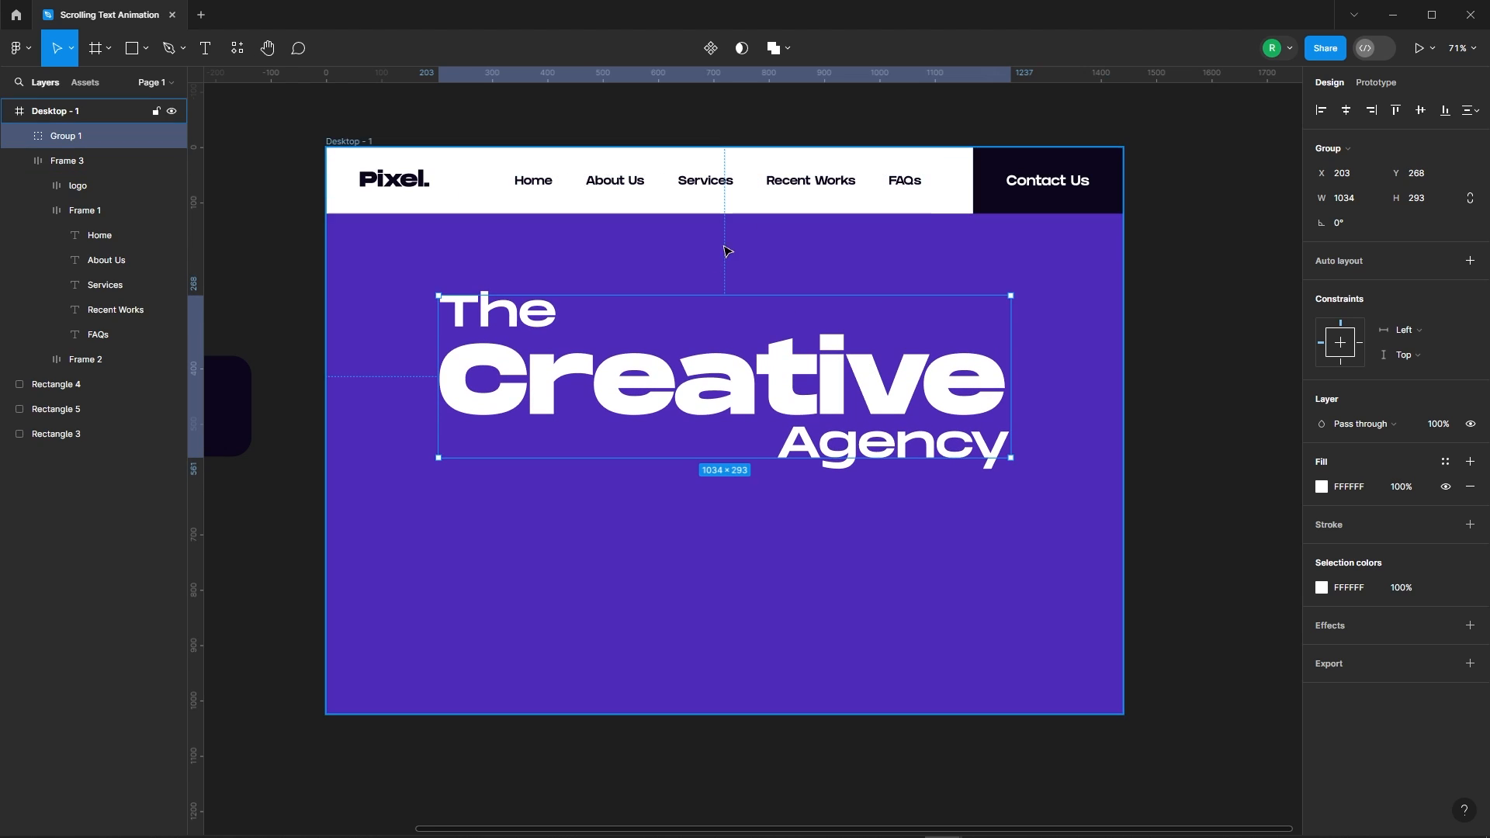
{"action": "scroll", "coordinate": [727, 252], "scroll_direction": "down", "scroll_amount": 5}
{"action": "left_click", "coordinate": [1157, 499]}
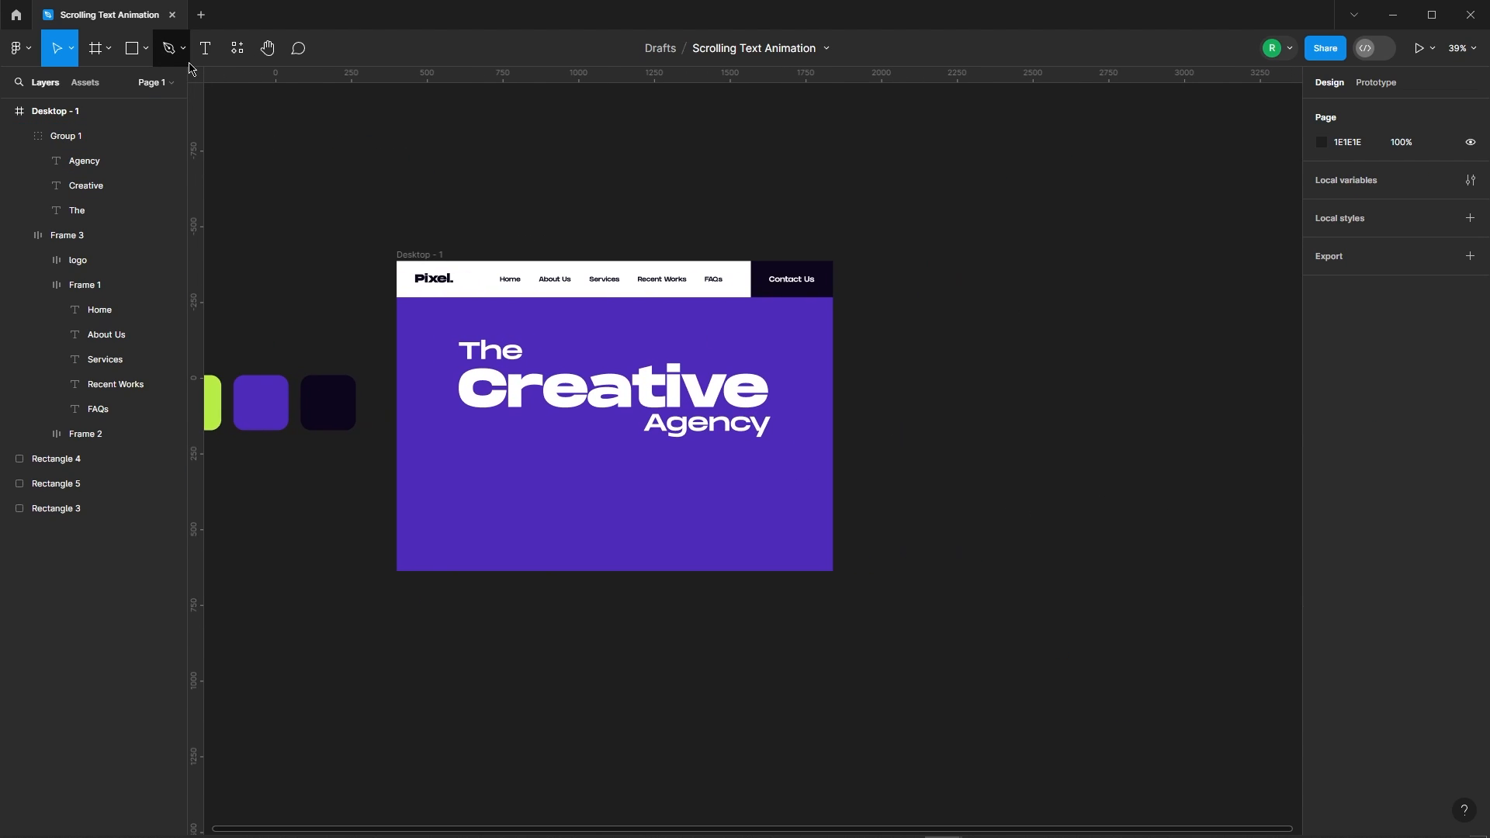
Step: Add the text "Branding" on the empty canvas to the right of the desktop frame
{"action": "key", "text": "t"}
{"action": "scroll", "coordinate": [907, 375], "scroll_direction": "up", "scroll_amount": 5}
{"action": "left_click", "coordinate": [897, 403]}
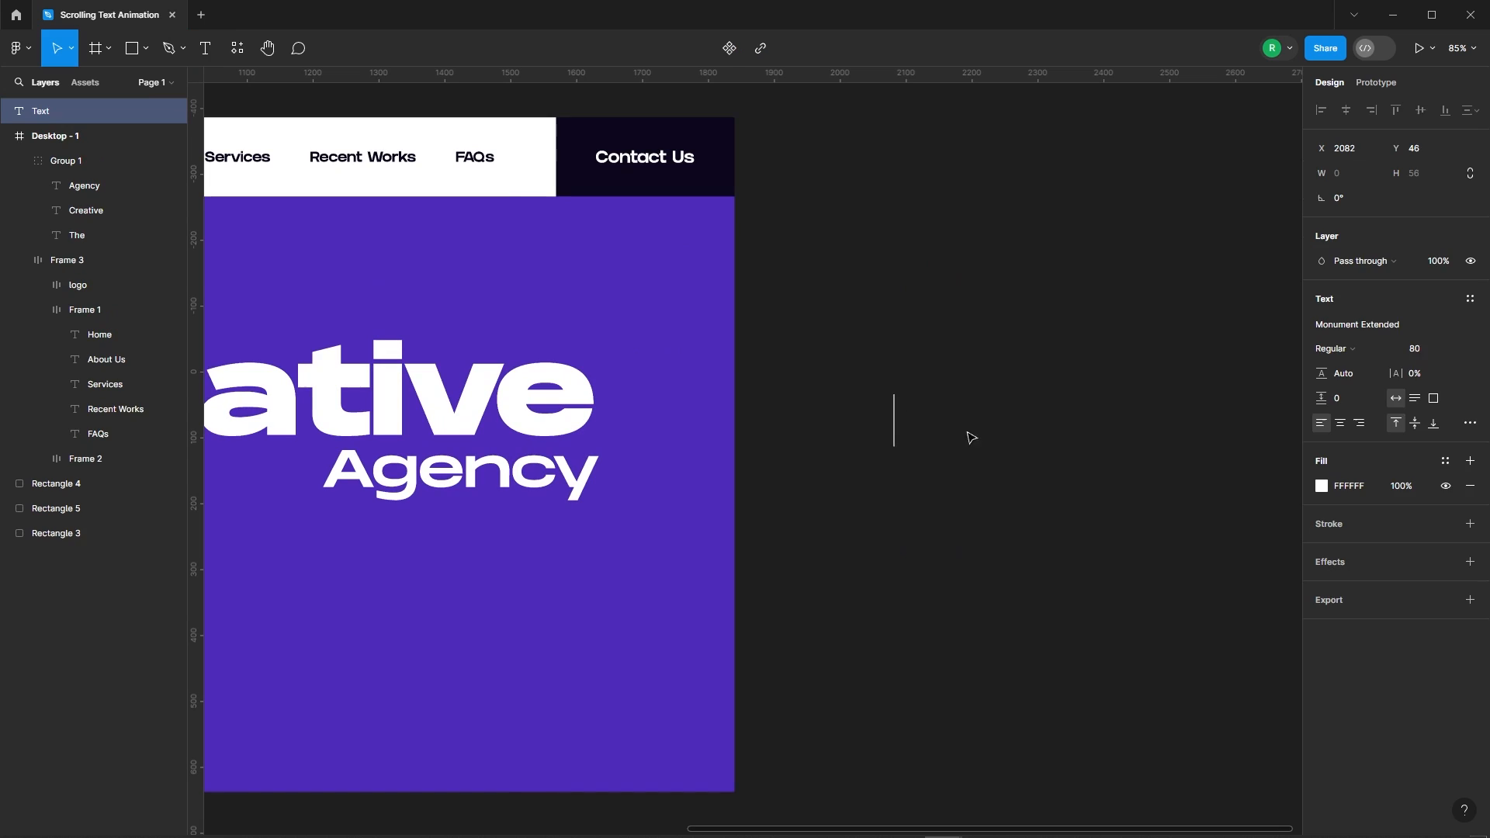
{"action": "type", "text": "Branding"}
{"action": "key", "text": "Escape"}
{"action": "scroll", "coordinate": [1009, 350], "scroll_direction": "down", "scroll_amount": 2}
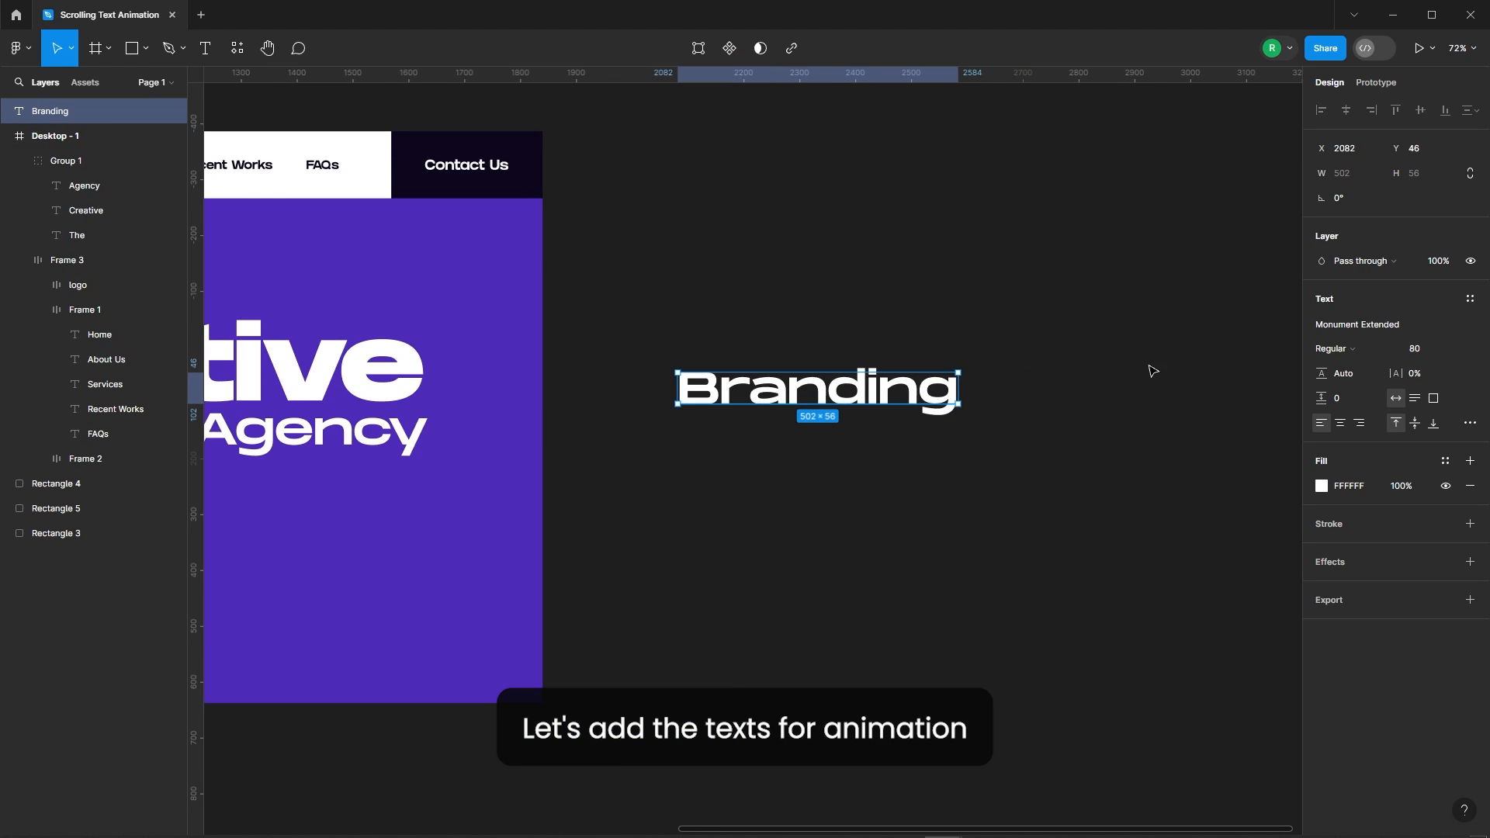
Step: Set the "Branding" text to font size 70 and the GRIFTER font
{"action": "type", "text": "70"}
{"action": "key", "text": "Return"}
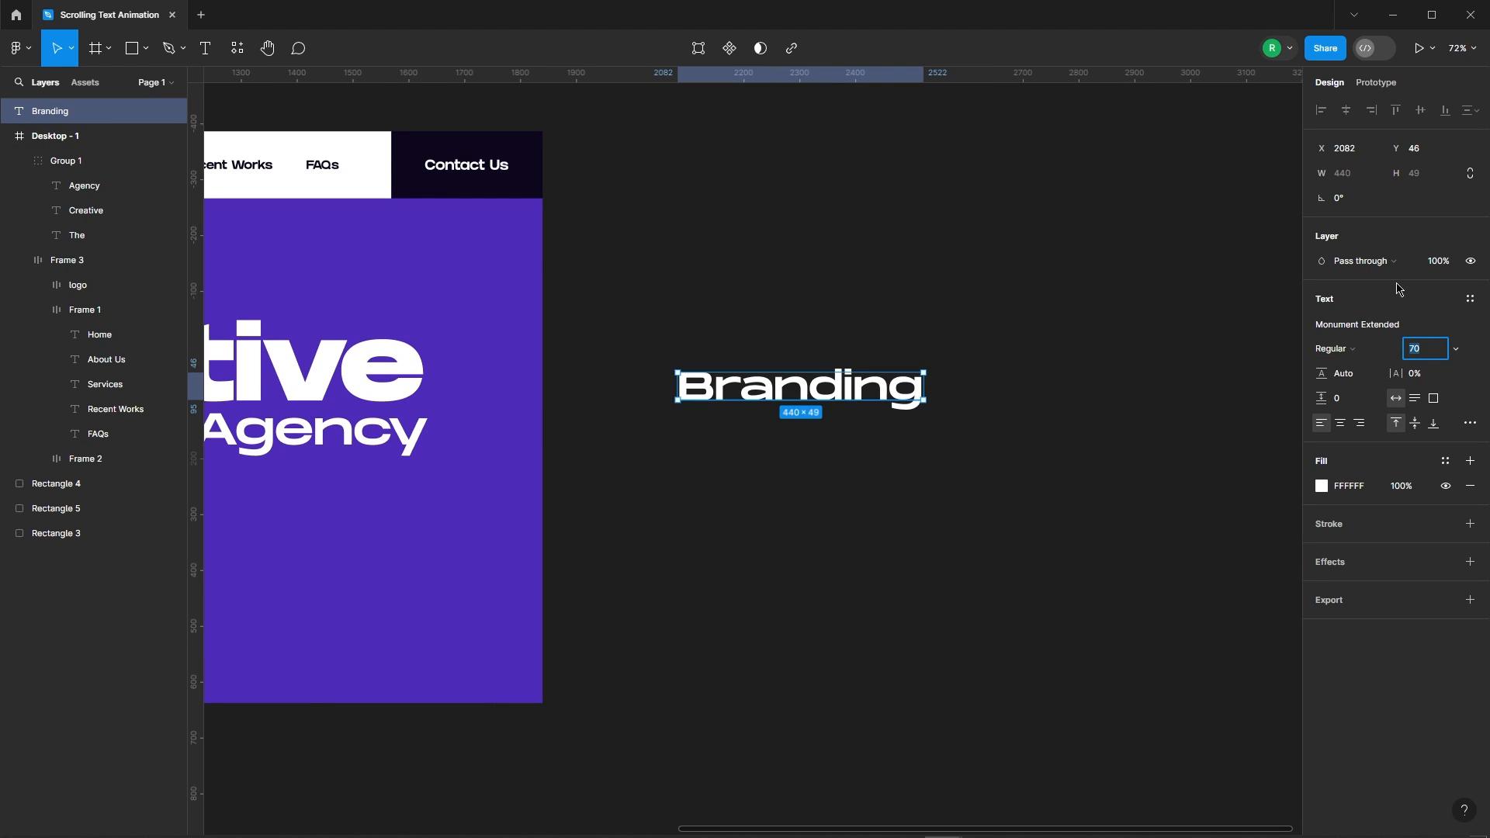
{"action": "left_click", "coordinate": [1339, 326]}
{"action": "type", "text": "grift"}
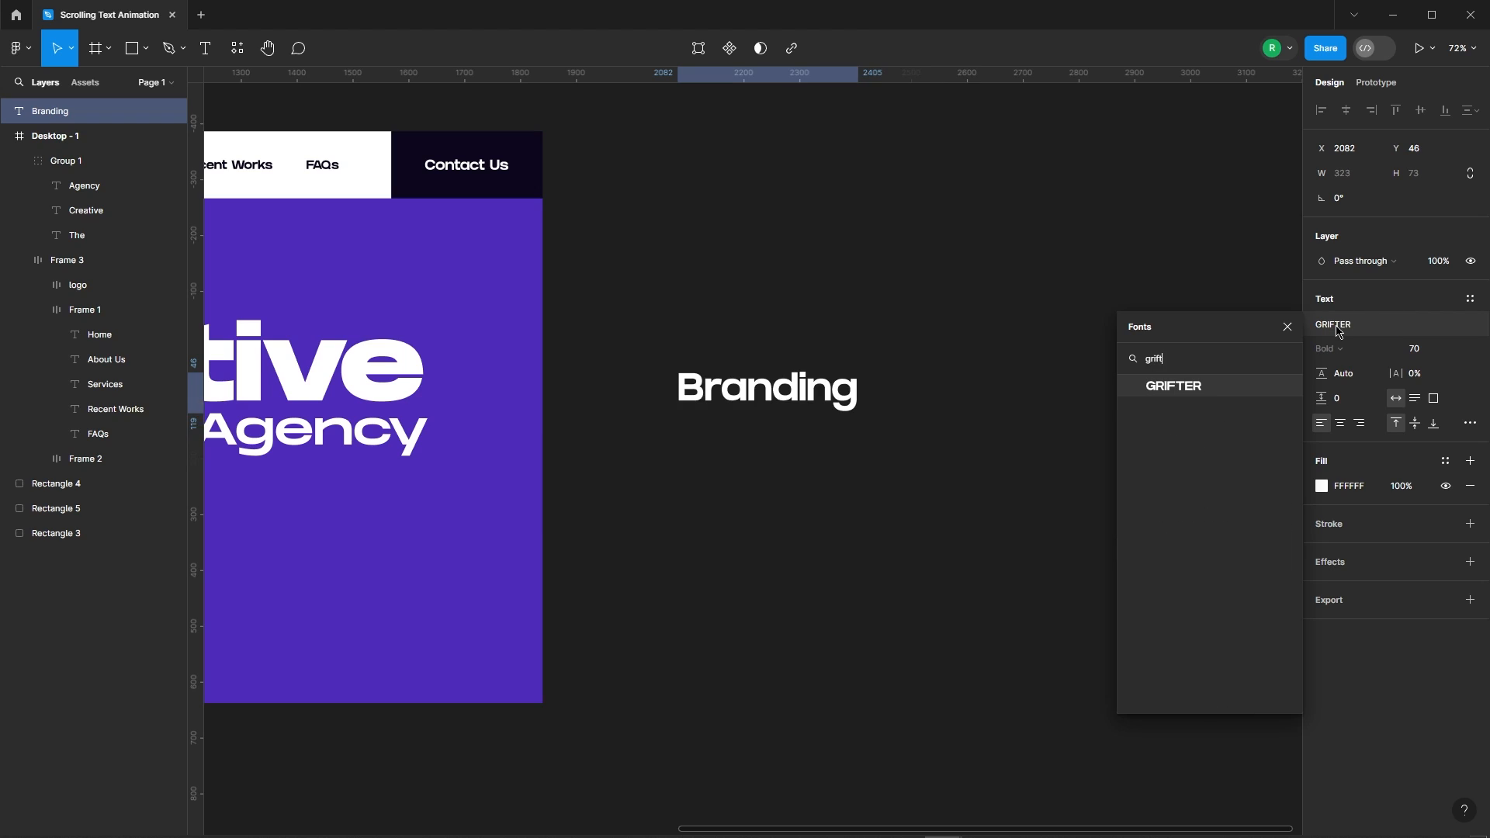
{"action": "key", "text": "Return"}
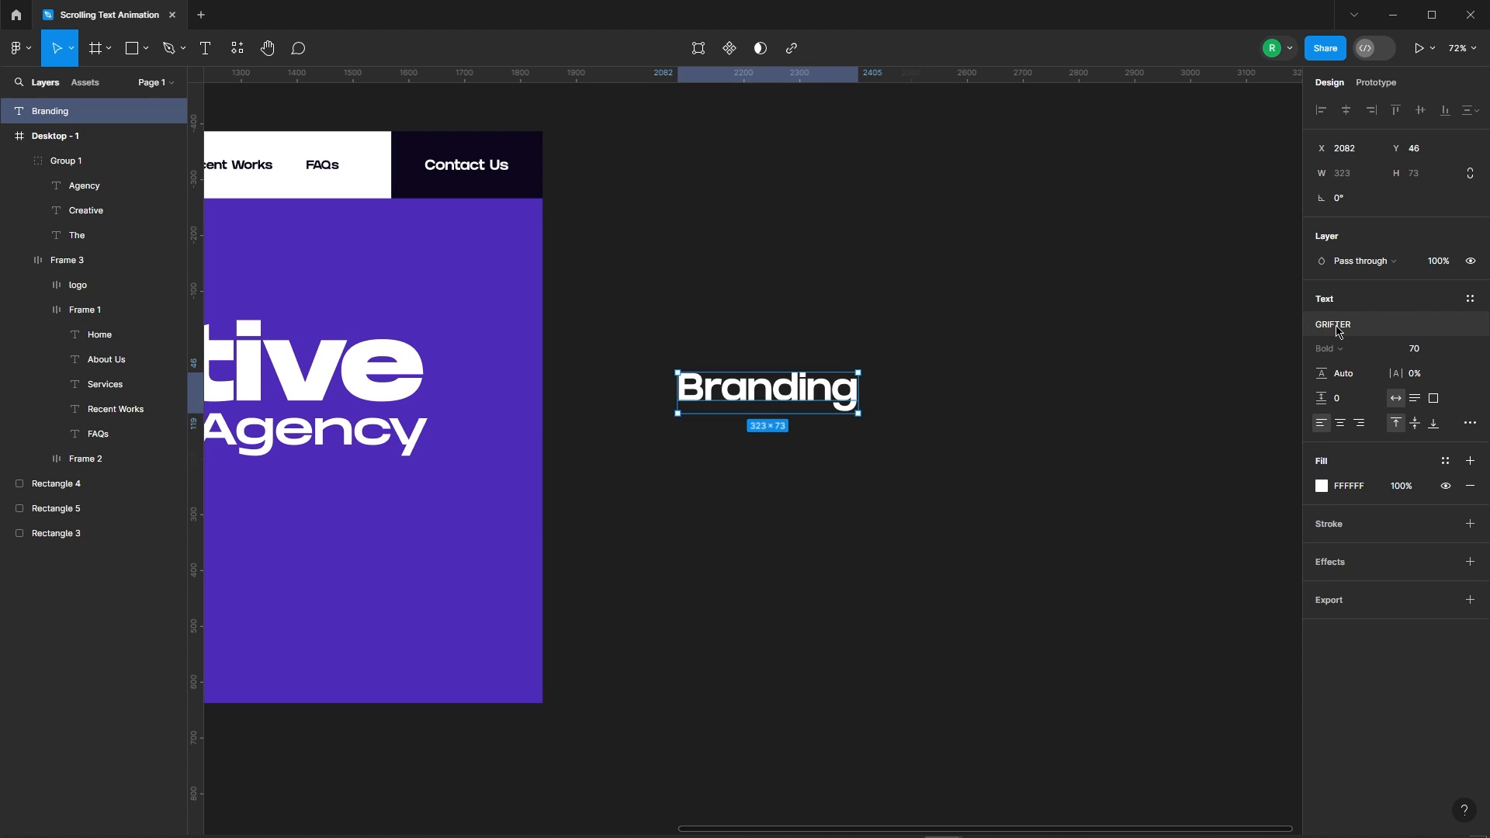
Step: Recolour "Branding" with the dark colour 0C061D sampled from the Contact Us block
{"action": "left_click", "coordinate": [1321, 492]}
{"action": "left_click", "coordinate": [1139, 650]}
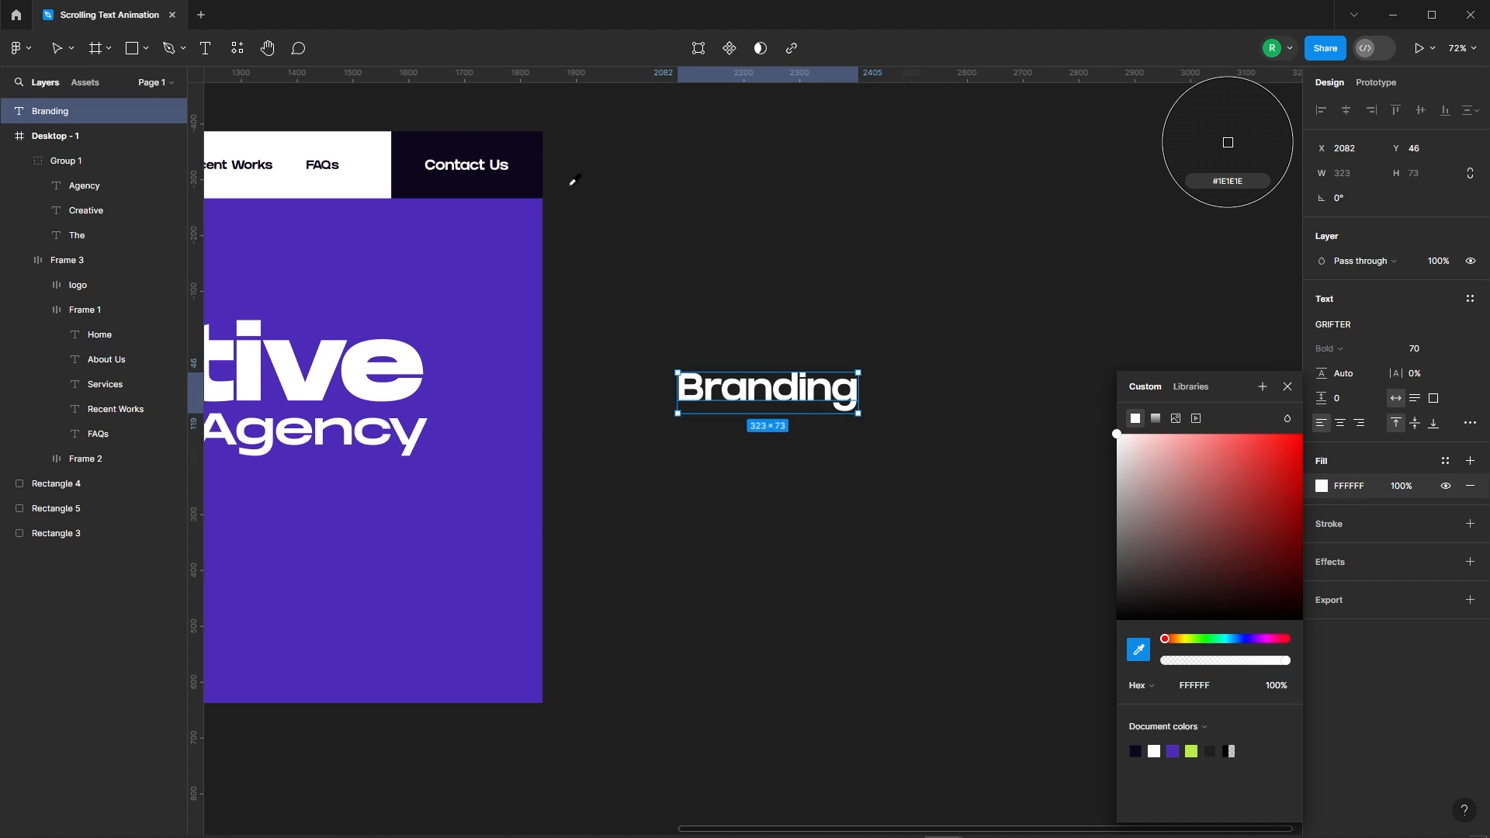
{"action": "left_click", "coordinate": [522, 149]}
{"action": "left_click", "coordinate": [855, 239]}
Step: Change the page background colour to light grey CDCDCD
{"action": "scroll", "coordinate": [994, 336], "scroll_direction": "up", "scroll_amount": 2}
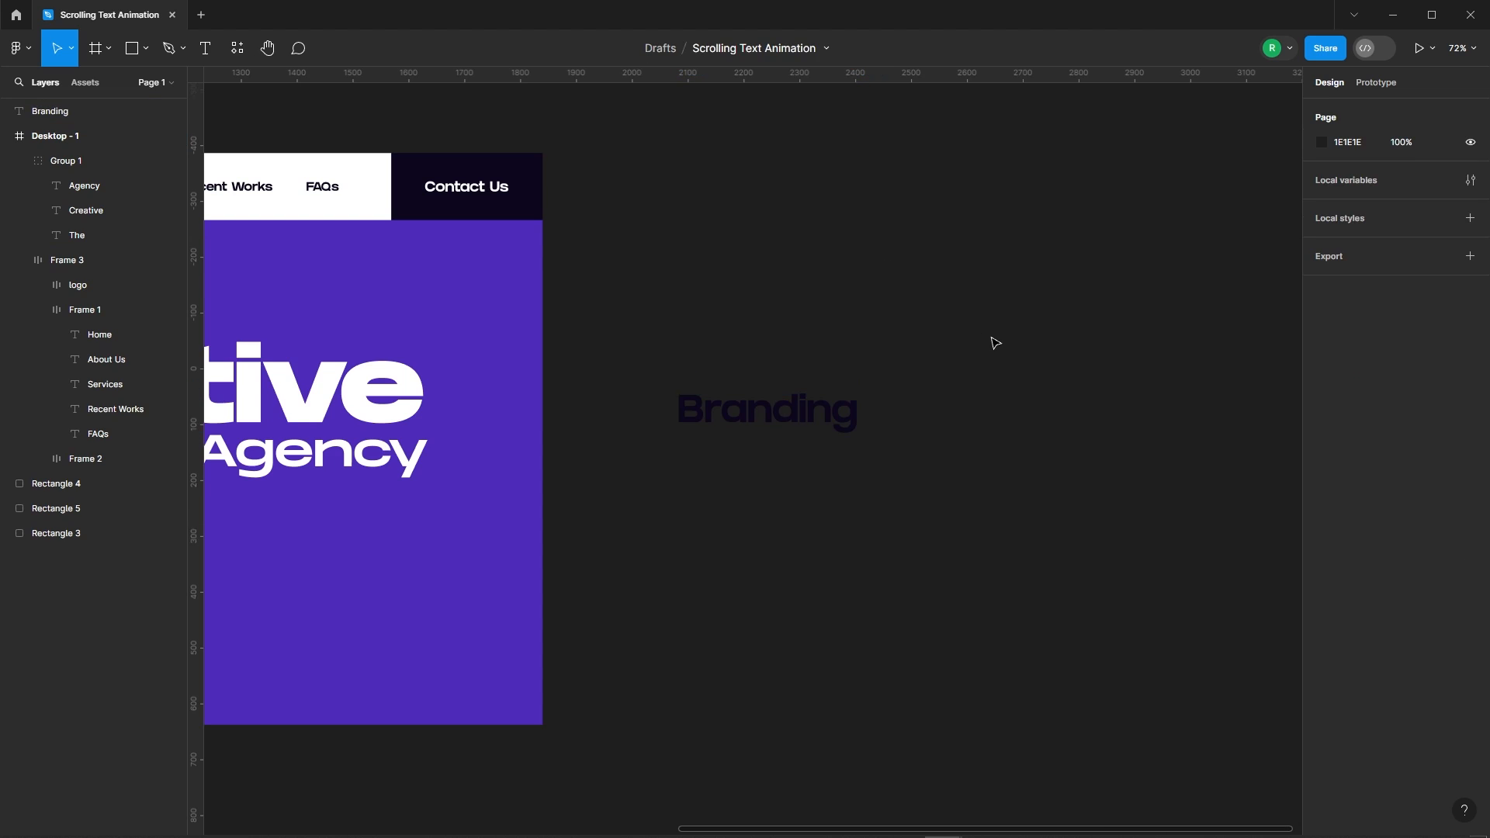
{"action": "left_click", "coordinate": [1324, 145]}
{"action": "left_click_drag", "start_coordinate": [1137, 289], "coordinate": [1032, 207]}
{"action": "left_click", "coordinate": [888, 272]}
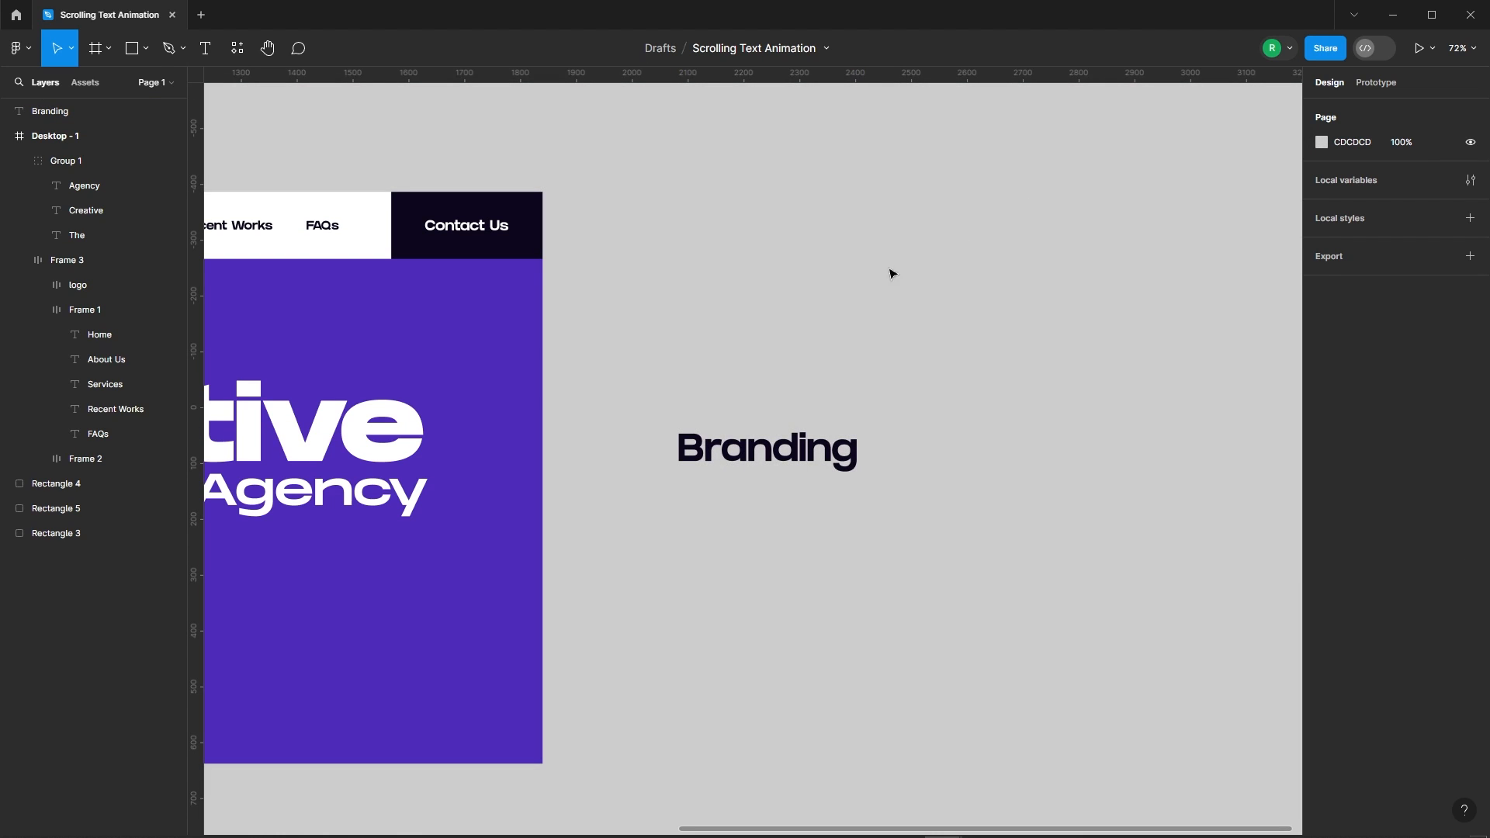
{"action": "scroll", "coordinate": [833, 475], "scroll_direction": "down", "scroll_amount": 3}
{"action": "scroll", "coordinate": [833, 475], "scroll_direction": "up", "scroll_amount": 3}
{"action": "left_click", "coordinate": [650, 413]}
{"action": "left_click", "coordinate": [942, 404]}
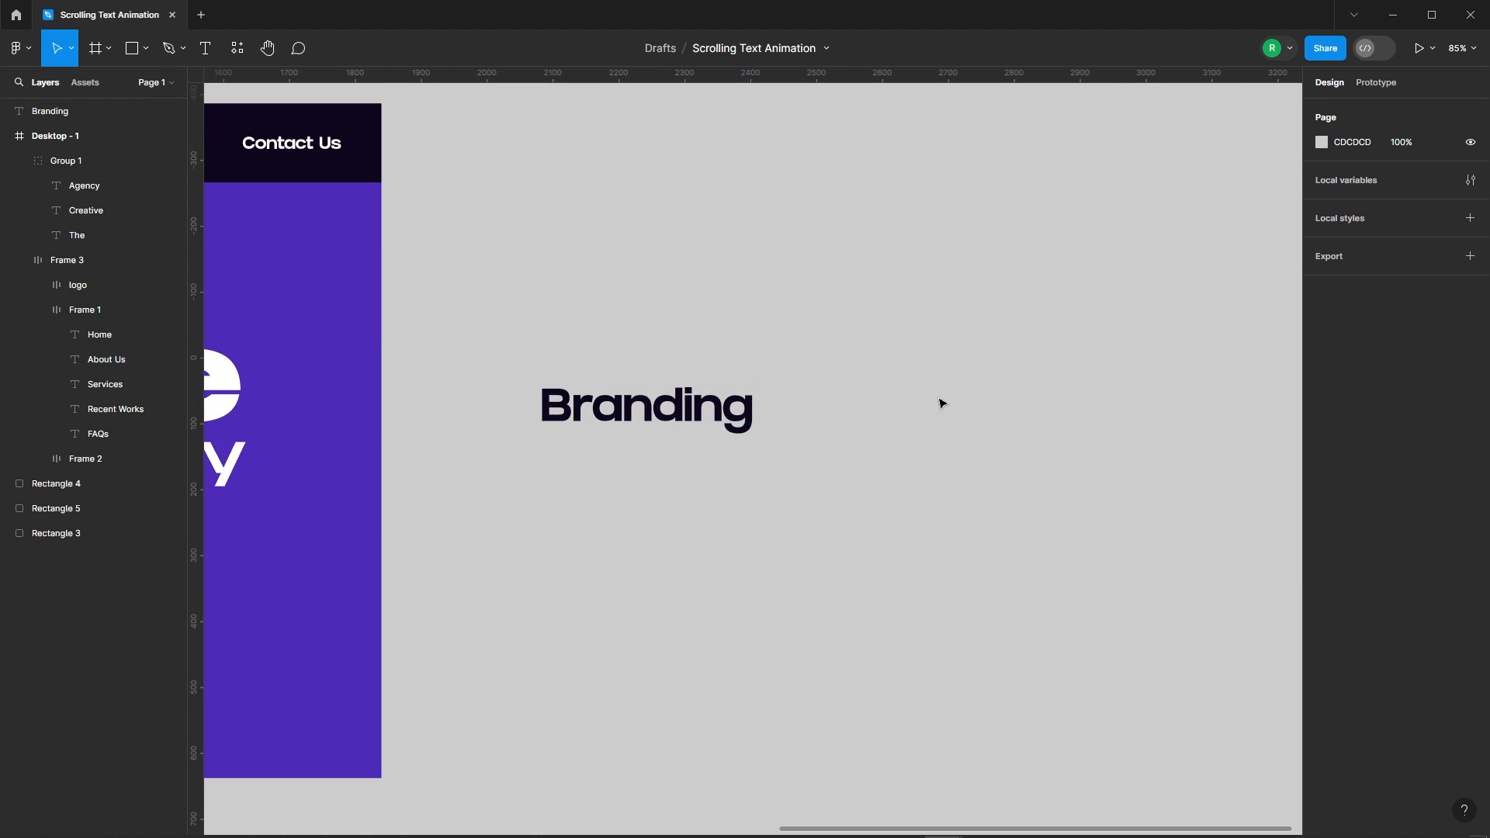
Step: Draw a star of about 33 × 33 to the right of "Branding"
{"action": "left_click", "coordinate": [146, 48]}
{"action": "left_click", "coordinate": [93, 176]}
{"action": "scroll", "coordinate": [776, 435], "scroll_direction": "up", "scroll_amount": 4}
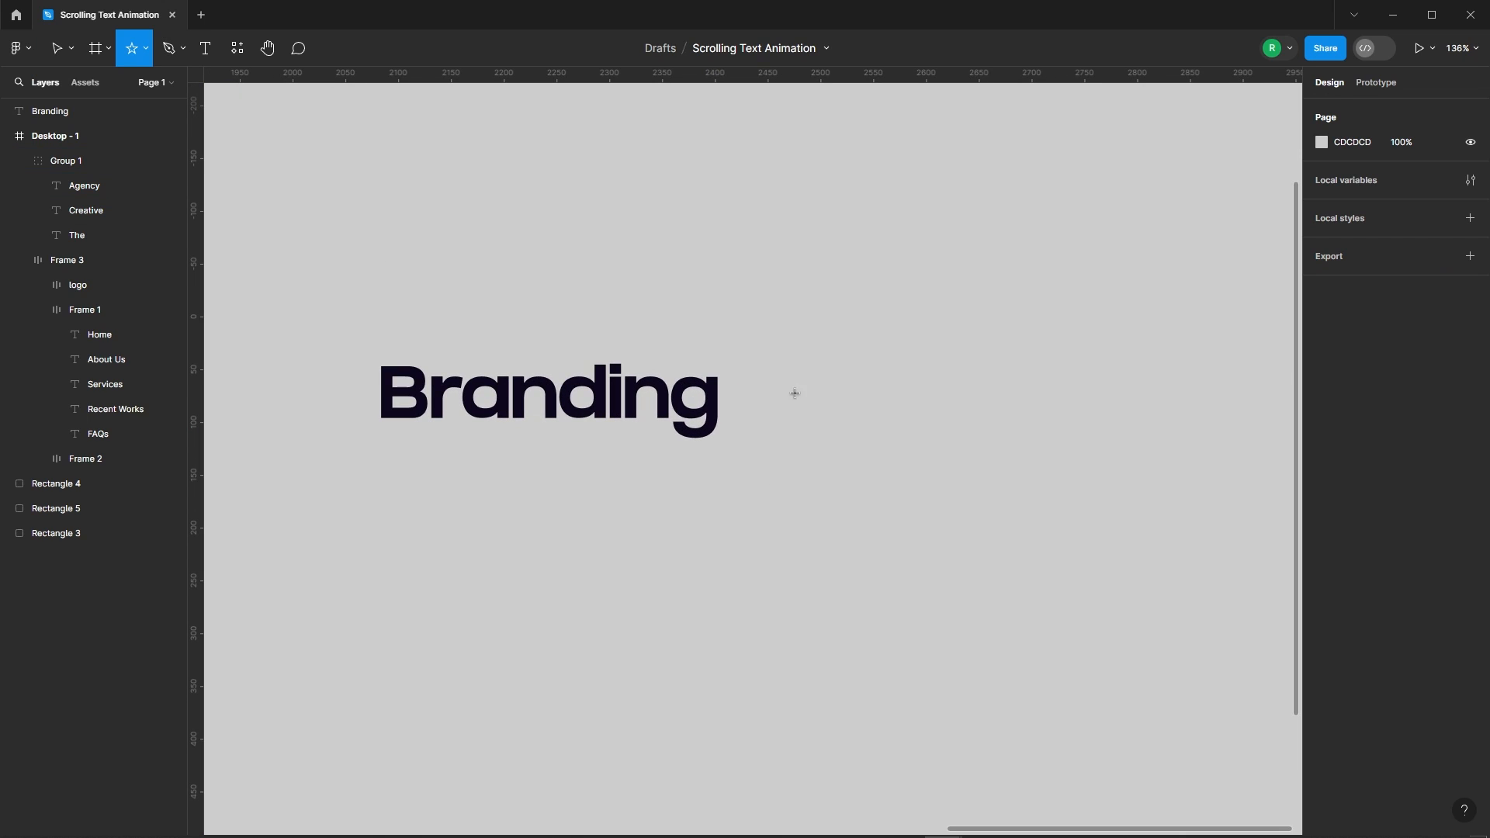
{"action": "mouse_move", "coordinate": [765, 365]}
{"action": "left_mouse_down"}
{"action": "mouse_move", "coordinate": [818, 422]}
{"action": "mouse_move", "coordinate": [802, 401]}
{"action": "left_mouse_up"}
{"action": "scroll", "coordinate": [866, 396], "scroll_direction": "down", "scroll_amount": 5}
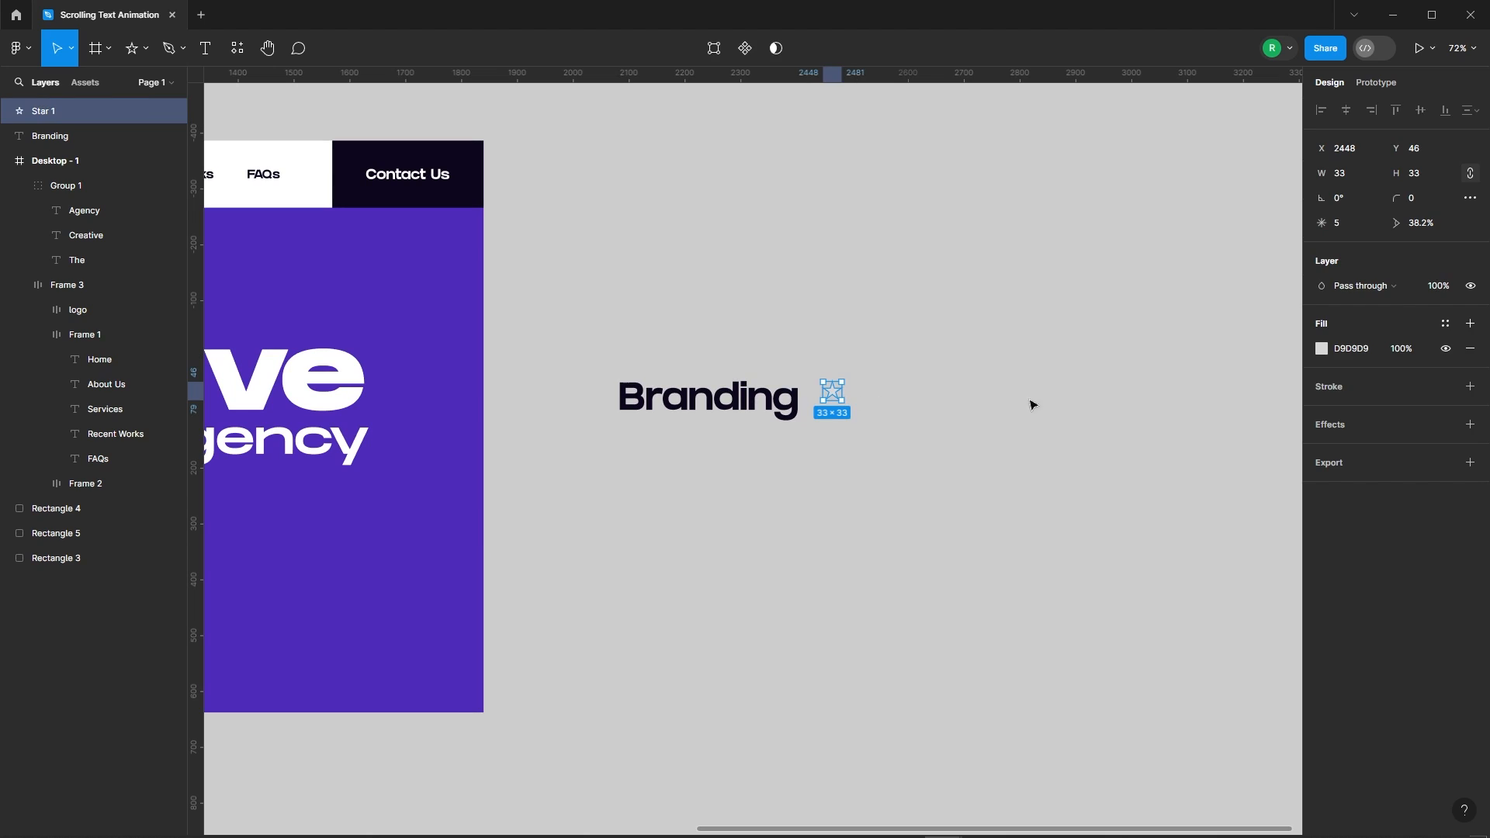
Step: Fill the star with the lime swatch colour B8ED46 and darken it to green 597B10
{"action": "left_click", "coordinate": [1322, 348]}
{"action": "left_click", "coordinate": [1139, 615]}
{"action": "scroll", "coordinate": [579, 256], "scroll_direction": "down", "scroll_amount": 6}
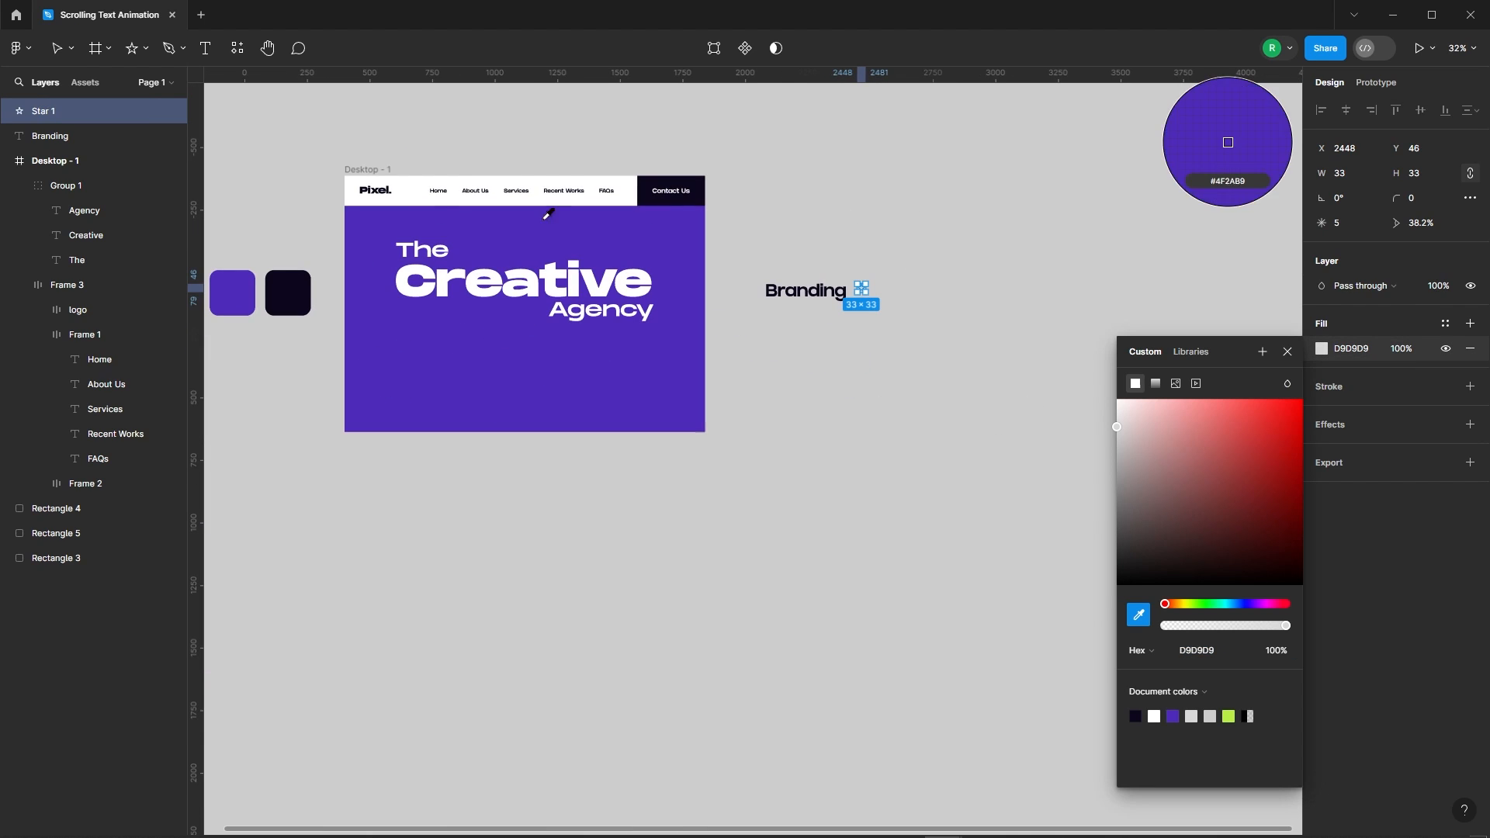
{"action": "left_click", "coordinate": [339, 274]}
{"action": "scroll", "coordinate": [760, 277], "scroll_direction": "up", "scroll_amount": 10}
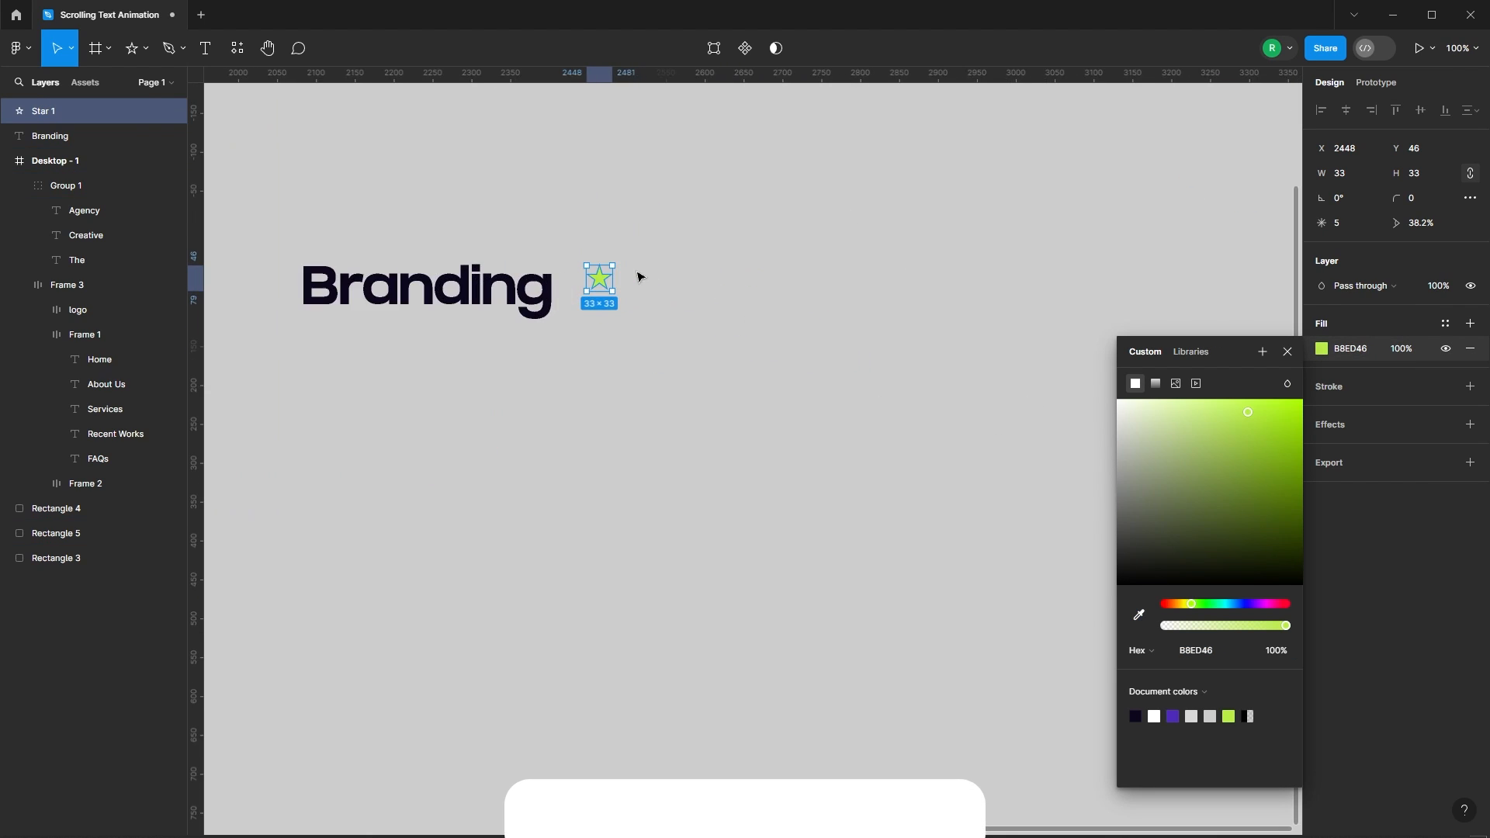
{"action": "left_click", "coordinate": [1270, 471]}
{"action": "left_click_drag", "start_coordinate": [1269, 470], "coordinate": [1281, 490]}
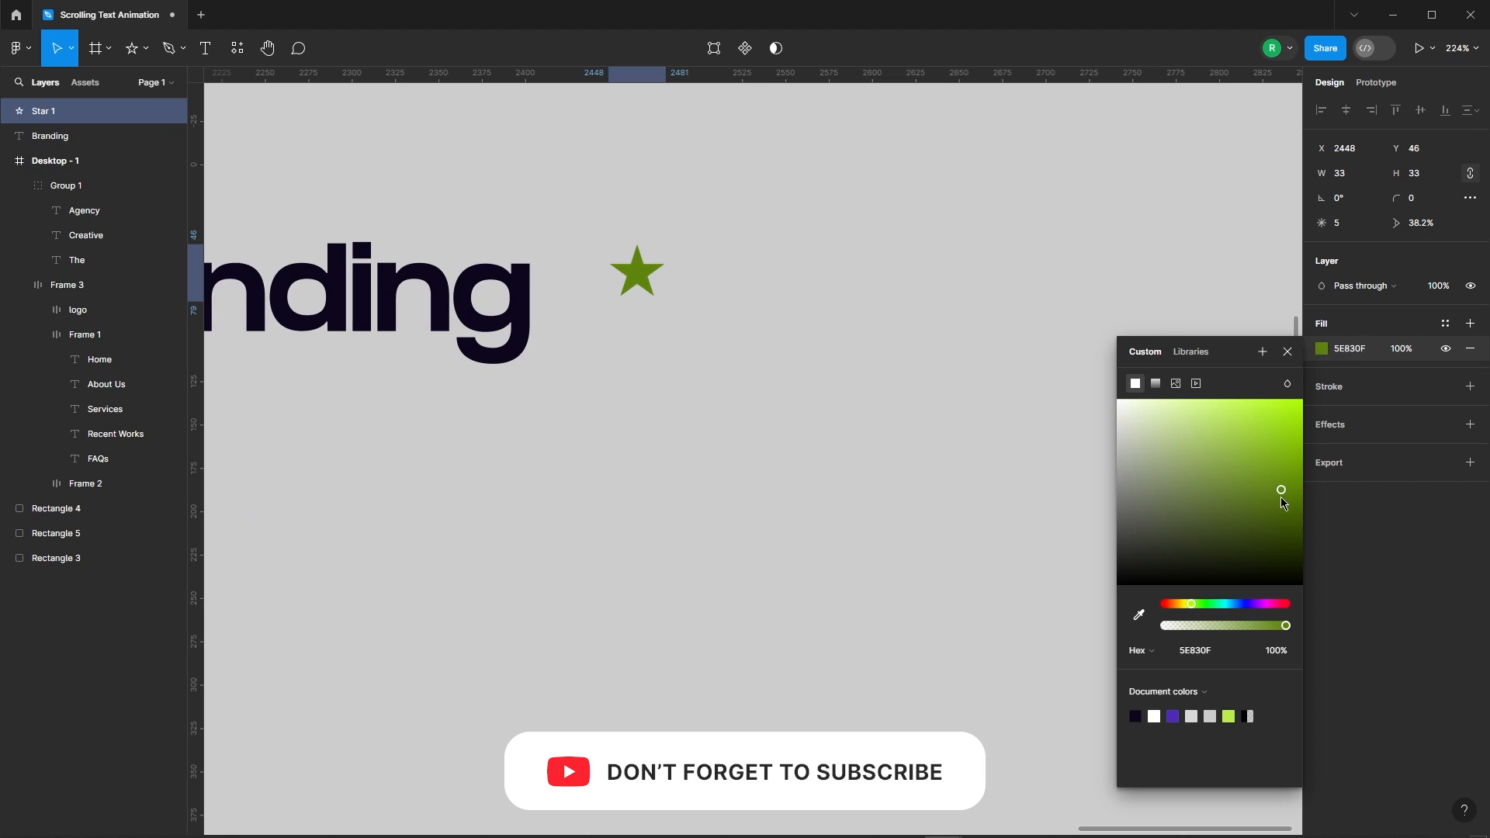
{"action": "left_click", "coordinate": [814, 380]}
Step: Give the star 10 points and place it just after "Branding" at about X 2424, Y 60
{"action": "left_click", "coordinate": [636, 272]}
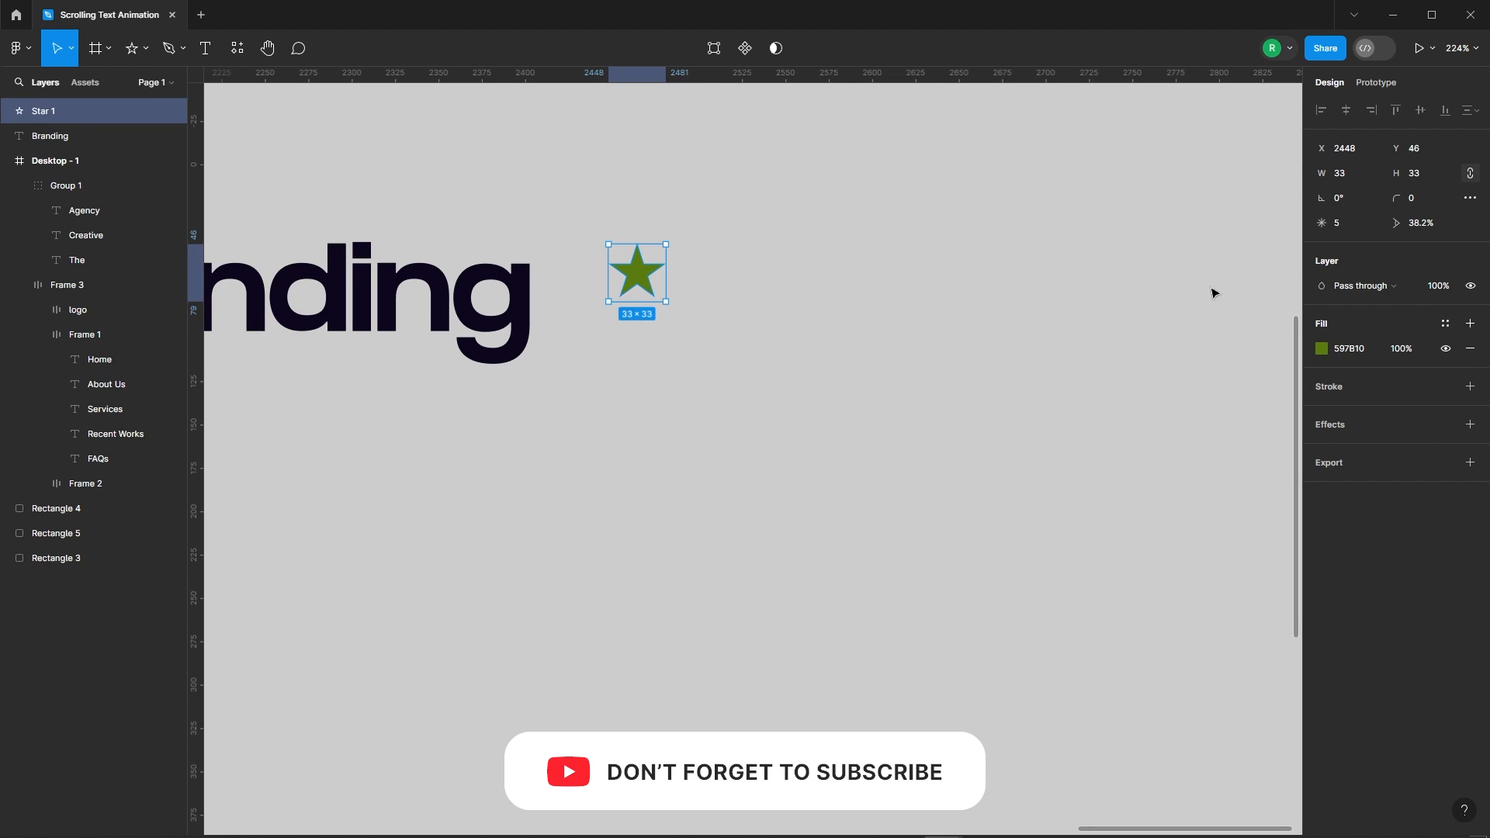
{"action": "left_click", "coordinate": [1351, 222]}
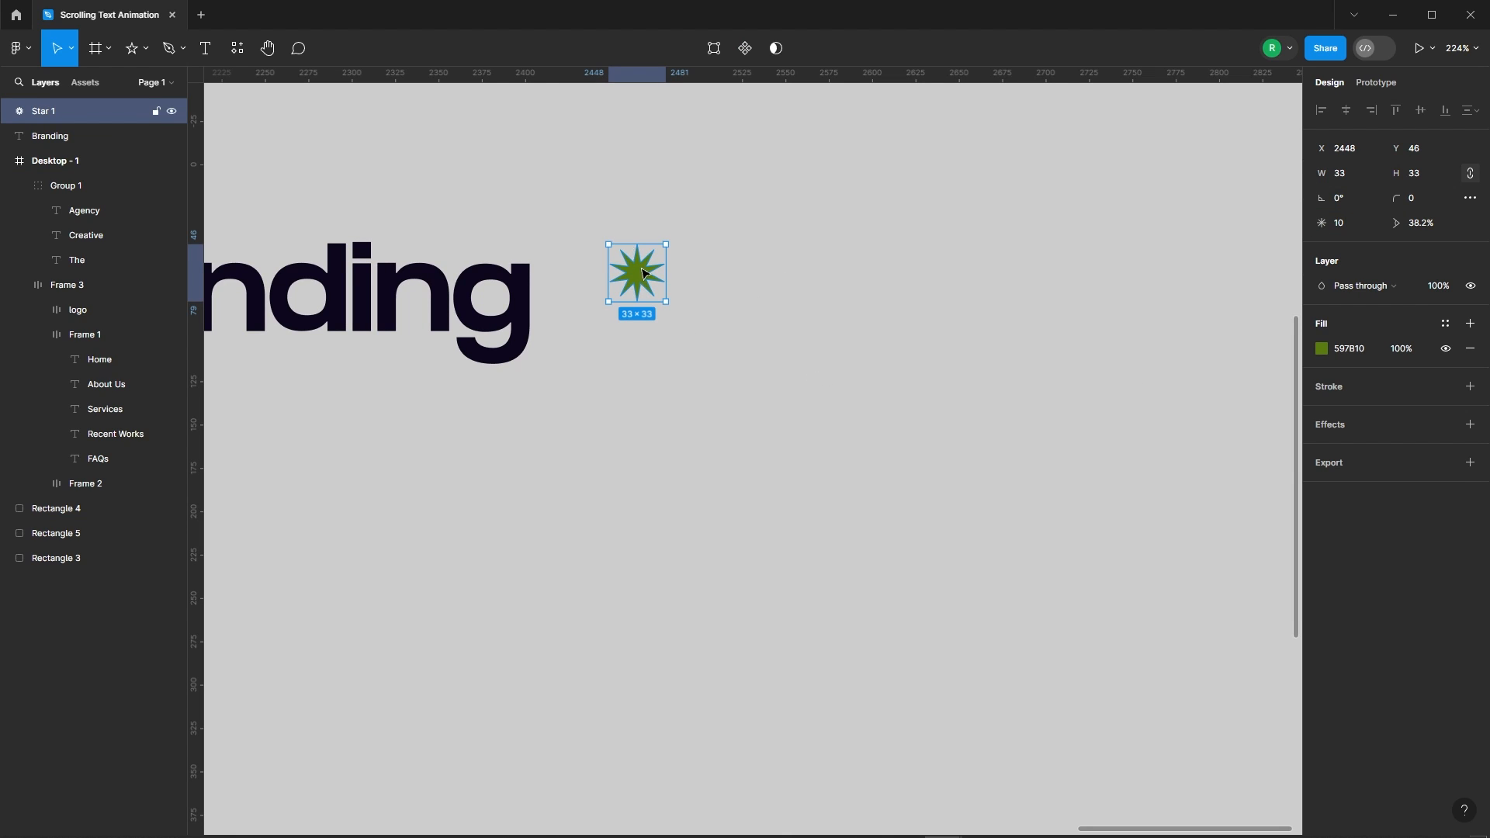
{"action": "left_click_drag", "start_coordinate": [643, 273], "coordinate": [598, 301]}
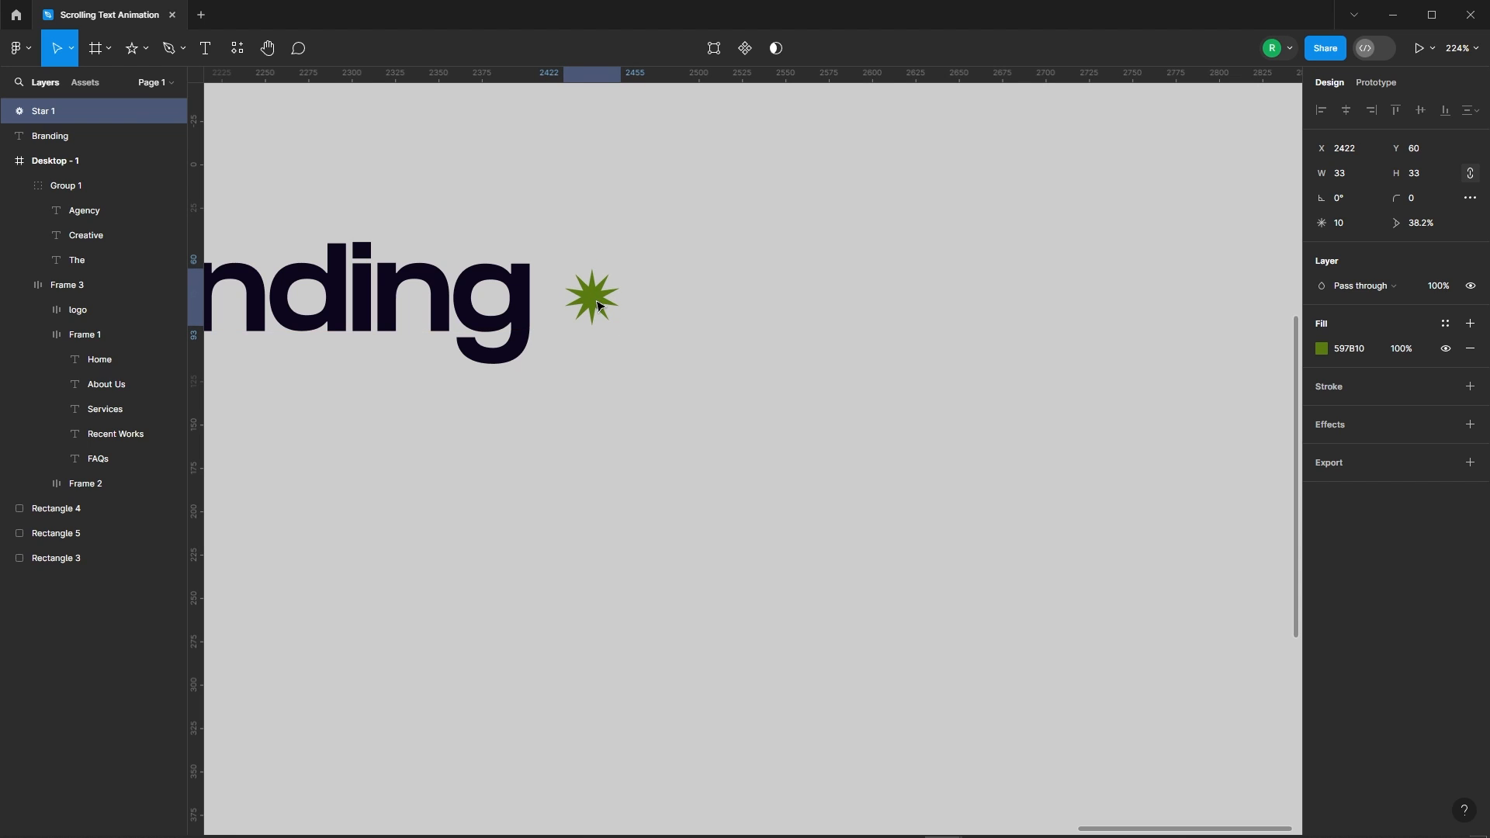
{"action": "key", "text": "Right"}
{"action": "key", "text": "Right"}
{"action": "key", "text": "Right"}
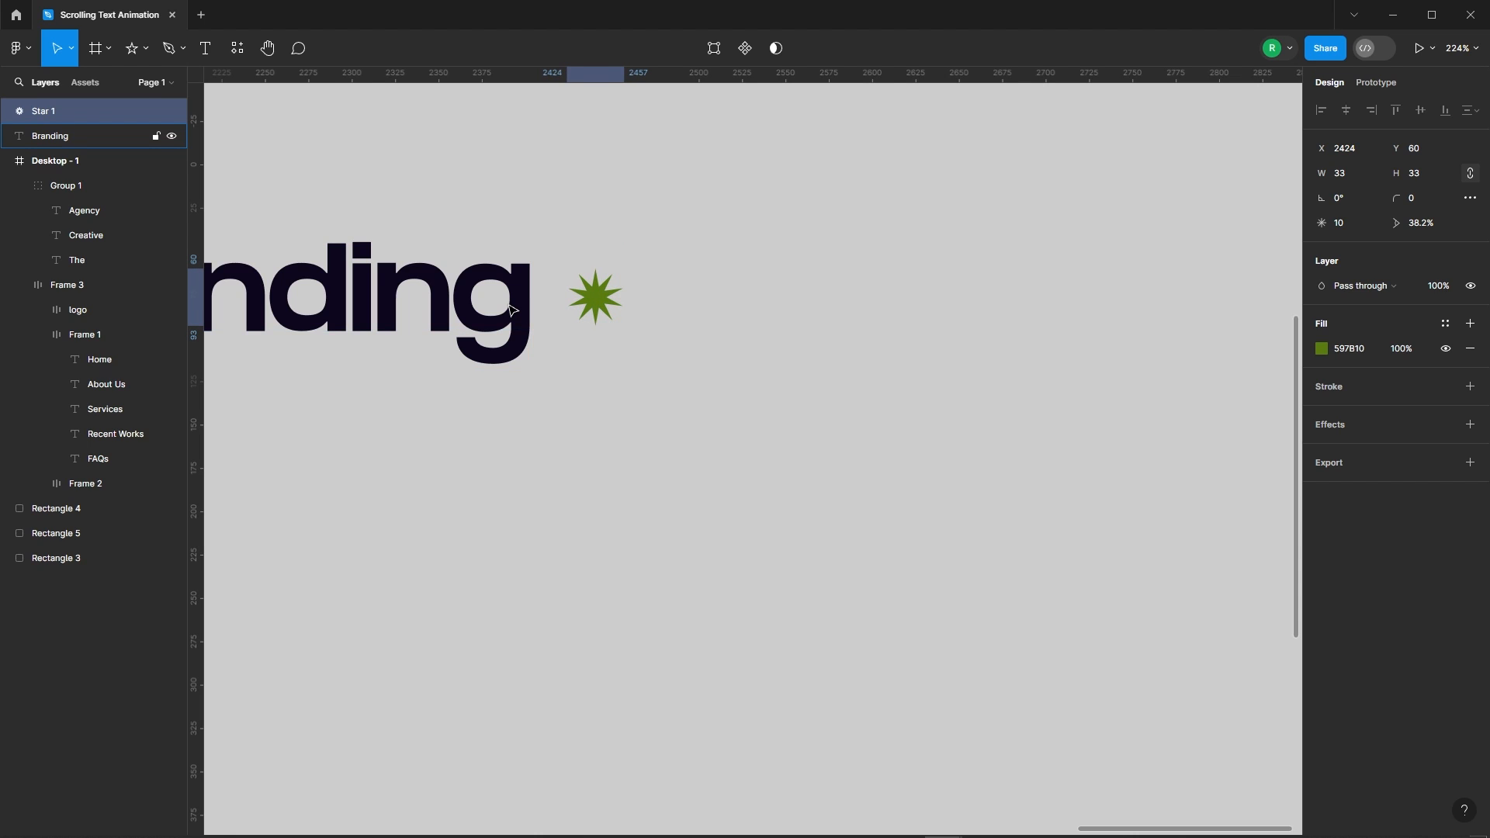
{"action": "left_click", "coordinate": [780, 344]}
{"action": "scroll", "coordinate": [784, 344], "scroll_direction": "down", "scroll_amount": 5}
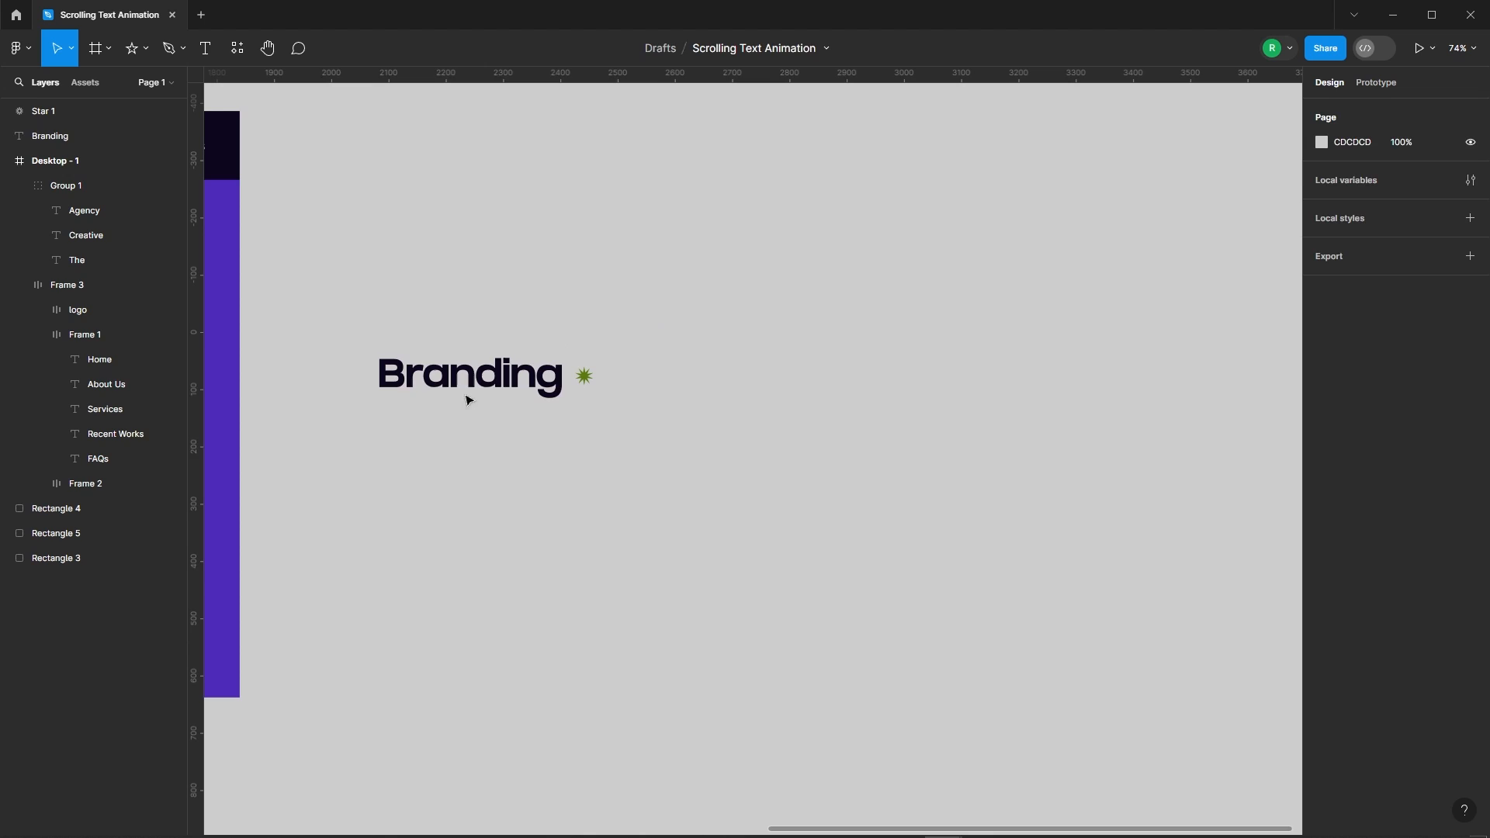
Step: Duplicate "Branding" to the right of the star at about X 2486 and change the copy's text to "UI Design"
{"action": "left_click_drag", "start_coordinate": [465, 395], "coordinate": [683, 379]}
{"action": "double_click", "coordinate": [677, 378]}
{"action": "type", "text": "UI Design"}
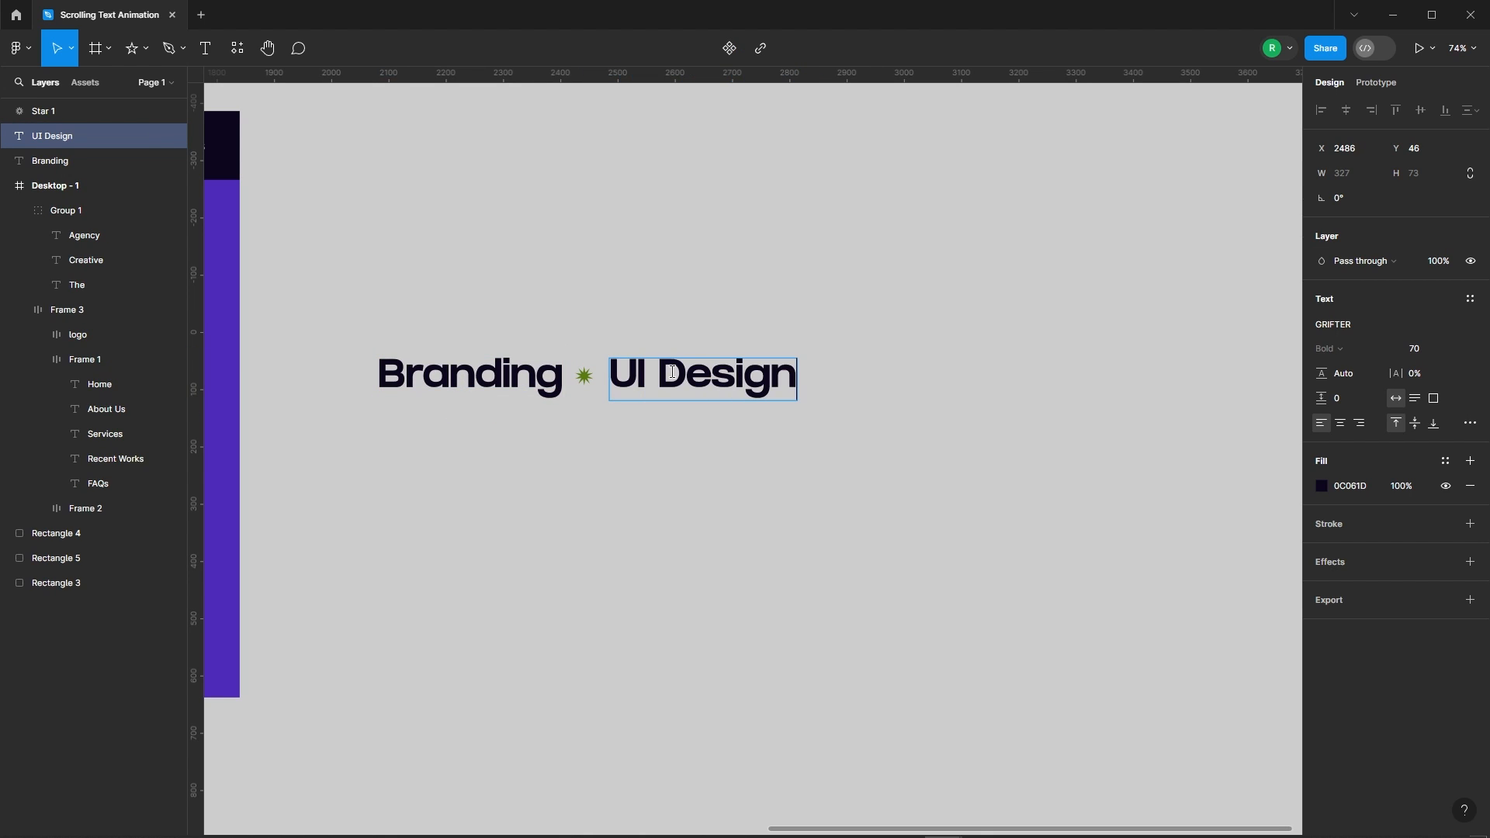
{"action": "key", "text": "Escape"}
Step: Duplicate "UI Design" further right at about X 2894 and change the copy's text to "Development"
{"action": "scroll", "coordinate": [841, 456], "scroll_direction": "down", "scroll_amount": 1}
{"action": "left_click_drag", "start_coordinate": [659, 396], "coordinate": [881, 397]}
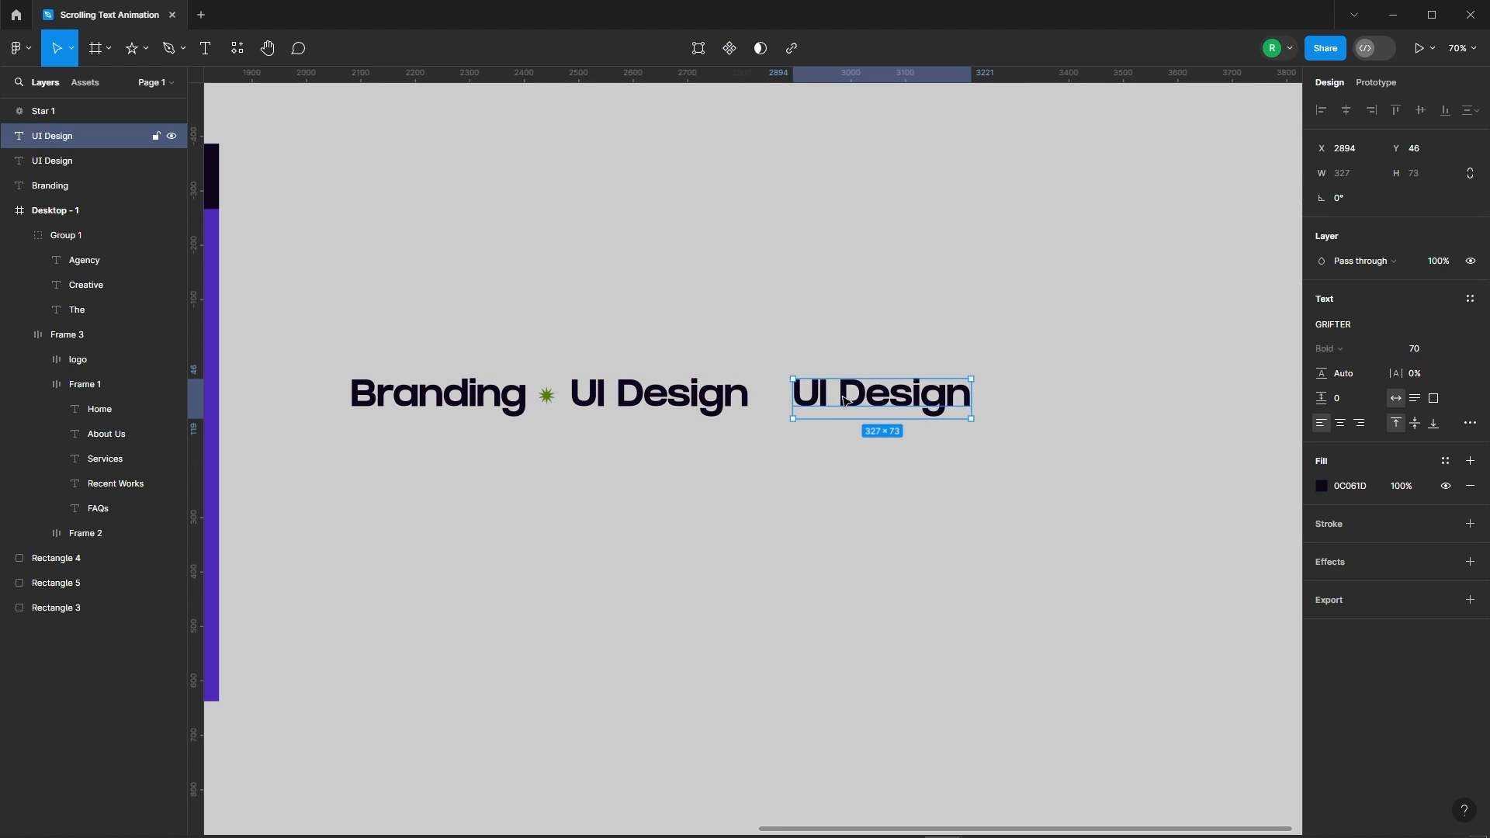
{"action": "key", "text": "Return"}
{"action": "type", "text": "Development"}
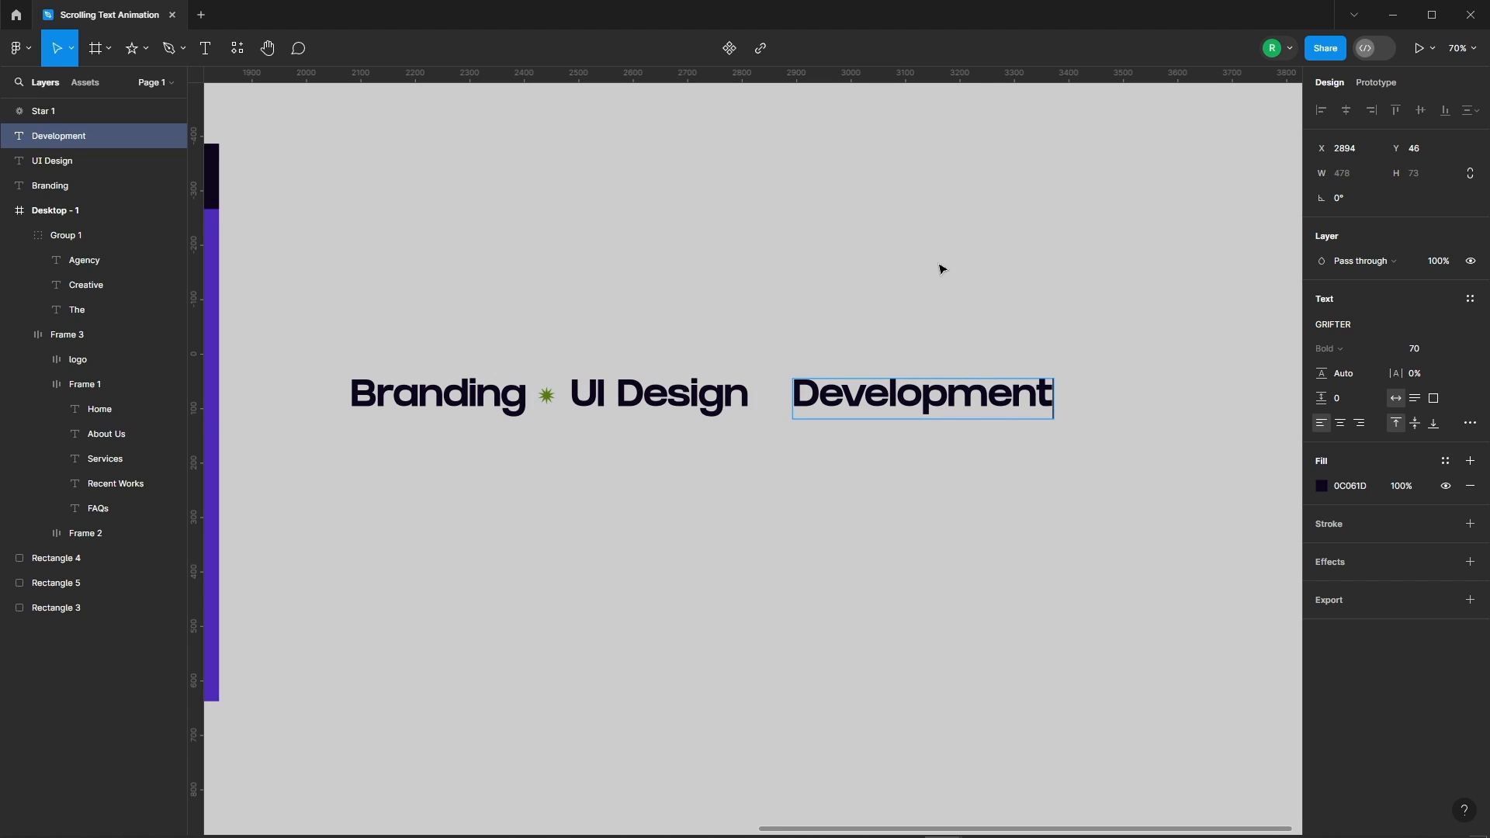
{"action": "scroll", "coordinate": [543, 410], "scroll_direction": "down", "scroll_amount": 3}
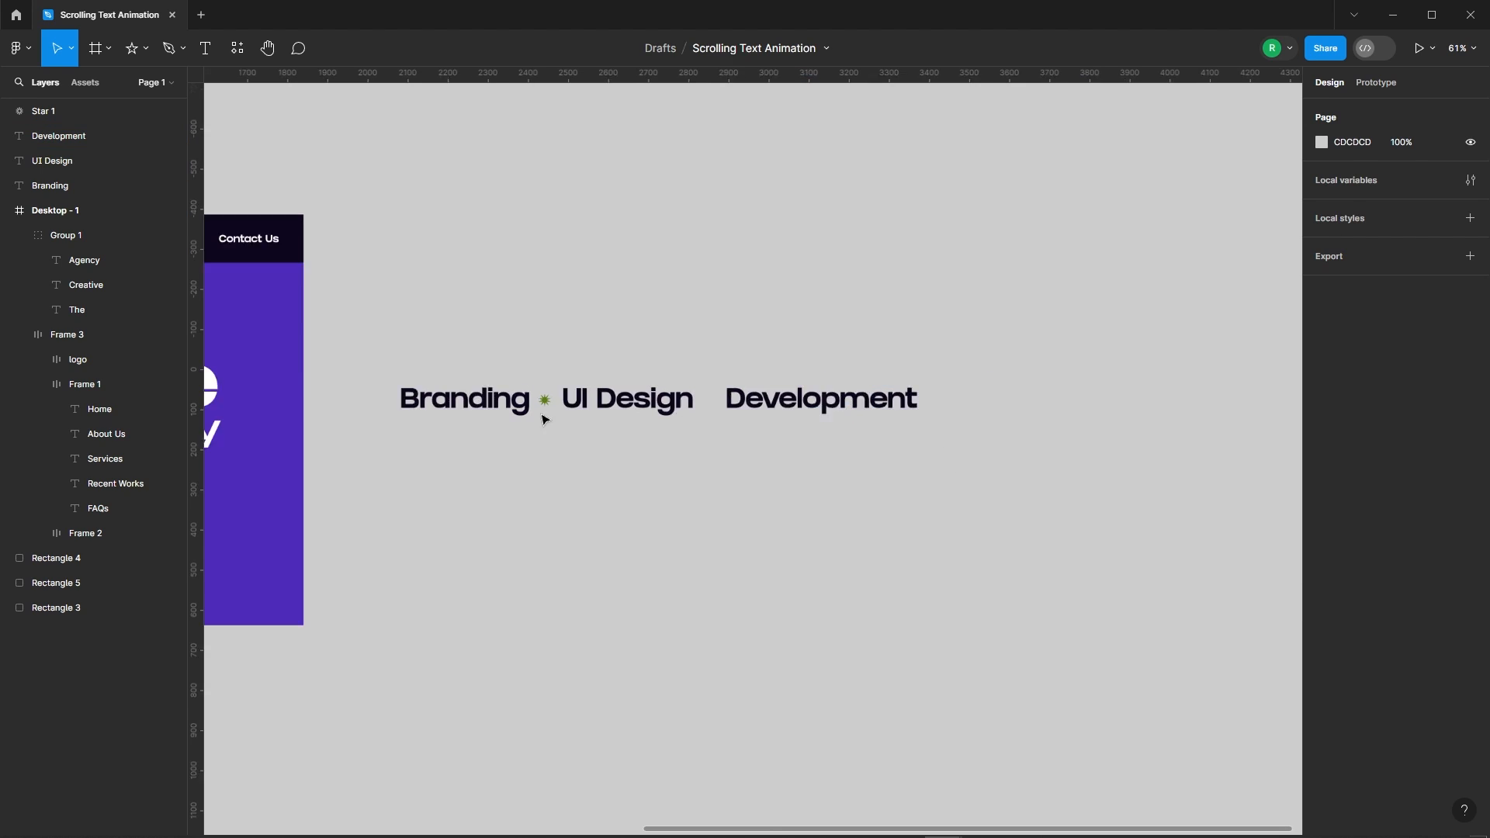
Step: Duplicate "Development" further right at about X 3453 and change the copy's text to "Advertising"
{"action": "left_click_drag", "start_coordinate": [743, 404], "coordinate": [901, 404]}
{"action": "key", "text": "Return"}
{"action": "type", "text": "Advertising"}
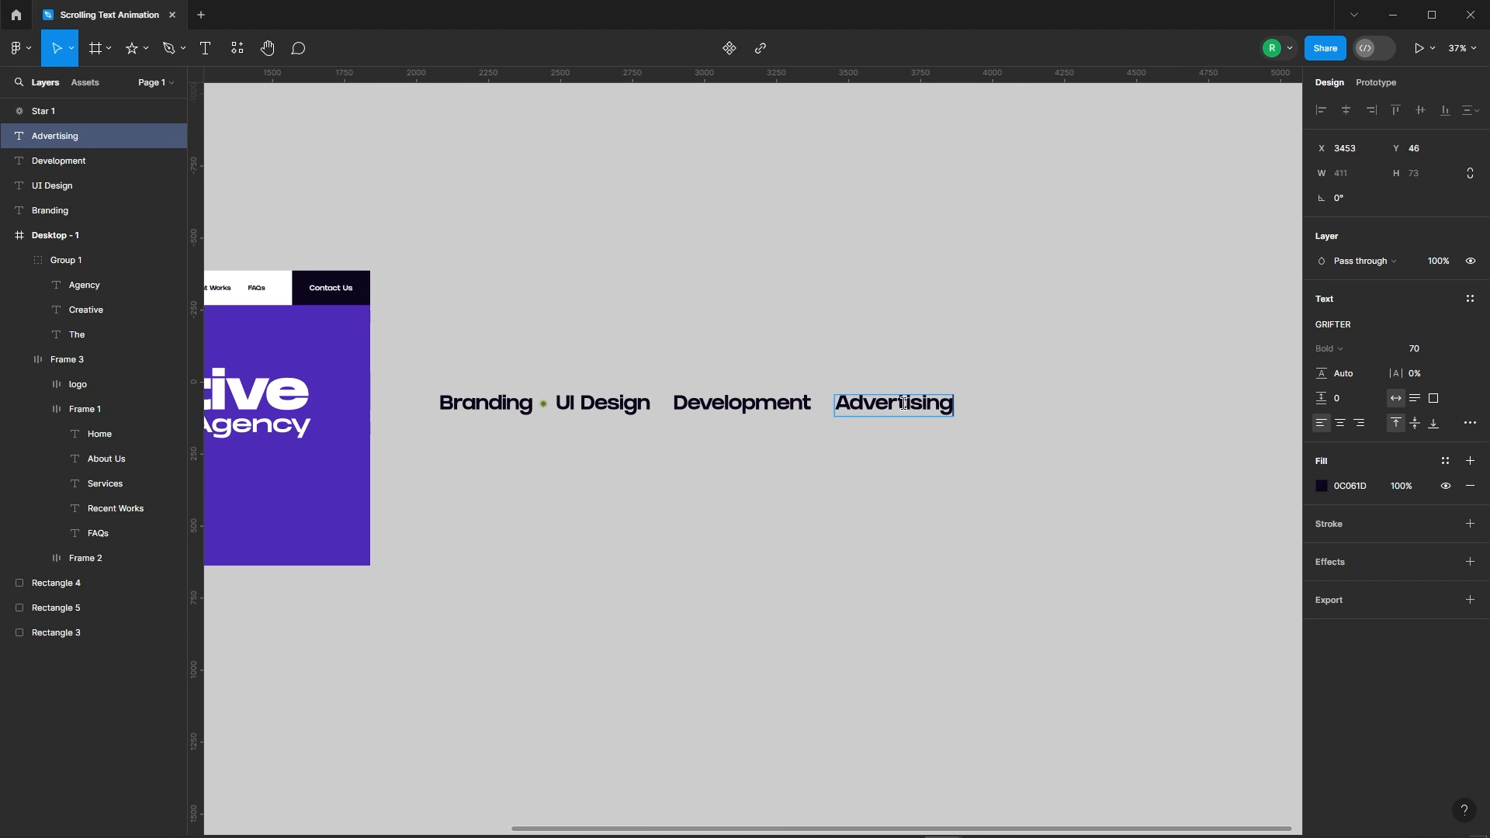
{"action": "key", "text": "Escape"}
{"action": "key", "text": "Escape"}
Step: Duplicate the green star into the gap between "UI Design" and "Development", at about X 2833, Y 60
{"action": "scroll", "coordinate": [660, 389], "scroll_direction": "up", "scroll_amount": 4}
{"action": "scroll", "coordinate": [432, 416], "scroll_direction": "up", "scroll_amount": 3}
{"action": "left_click", "coordinate": [432, 416]}
{"action": "left_click_drag", "start_coordinate": [432, 416], "coordinate": [808, 416]}
{"action": "scroll", "coordinate": [619, 487], "scroll_direction": "down", "scroll_amount": 2}
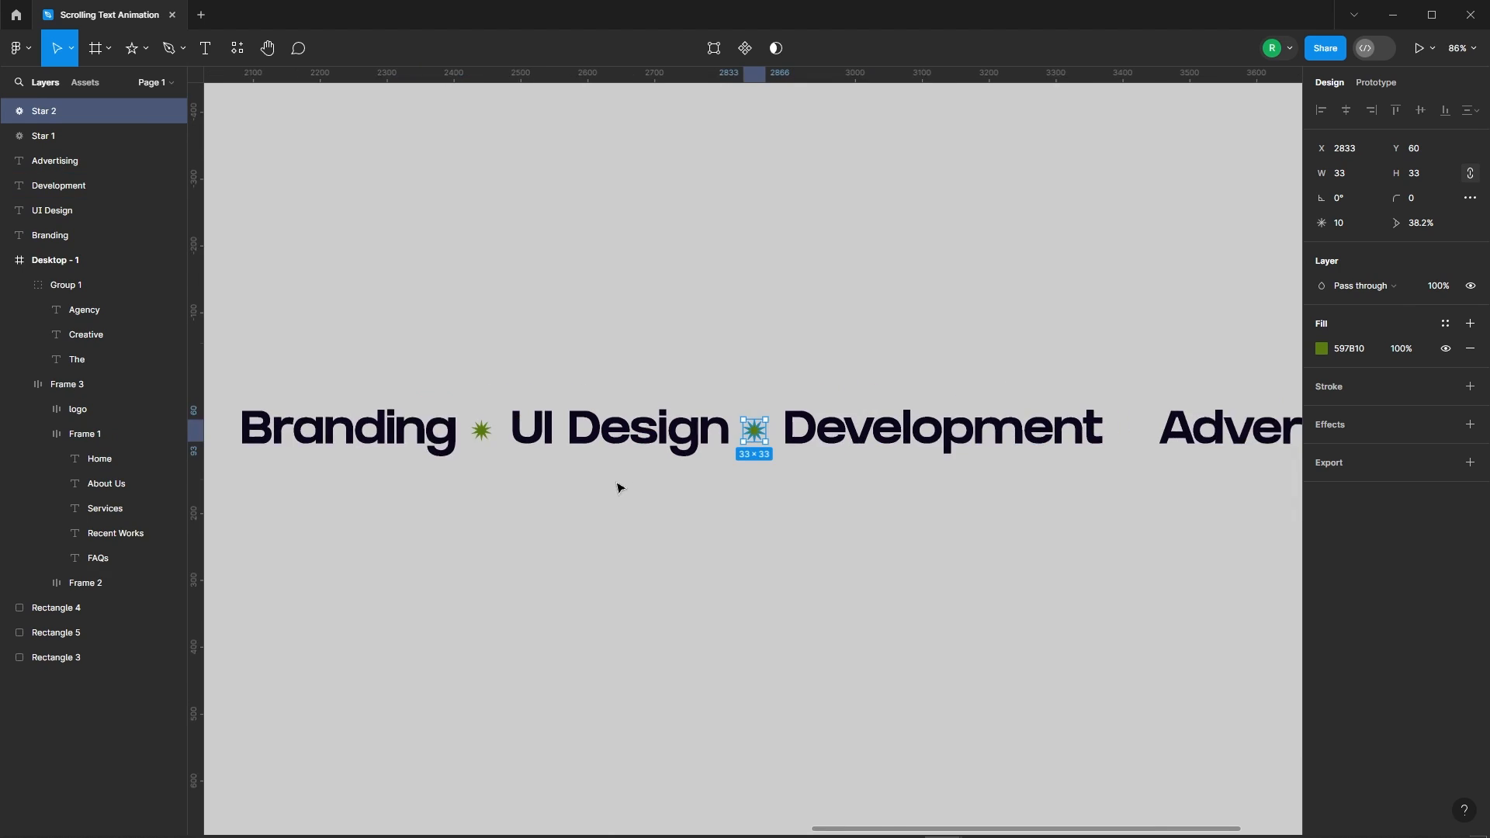
Step: Duplicate the green star into the gap between "Development" and "Advertising", level with the other stars
{"action": "scroll", "coordinate": [619, 487], "scroll_direction": "right", "scroll_amount": 3}
{"action": "left_click", "coordinate": [739, 432]}
{"action": "left_click", "coordinate": [722, 494]}
{"action": "scroll", "coordinate": [722, 495], "scroll_direction": "down", "scroll_amount": 2}
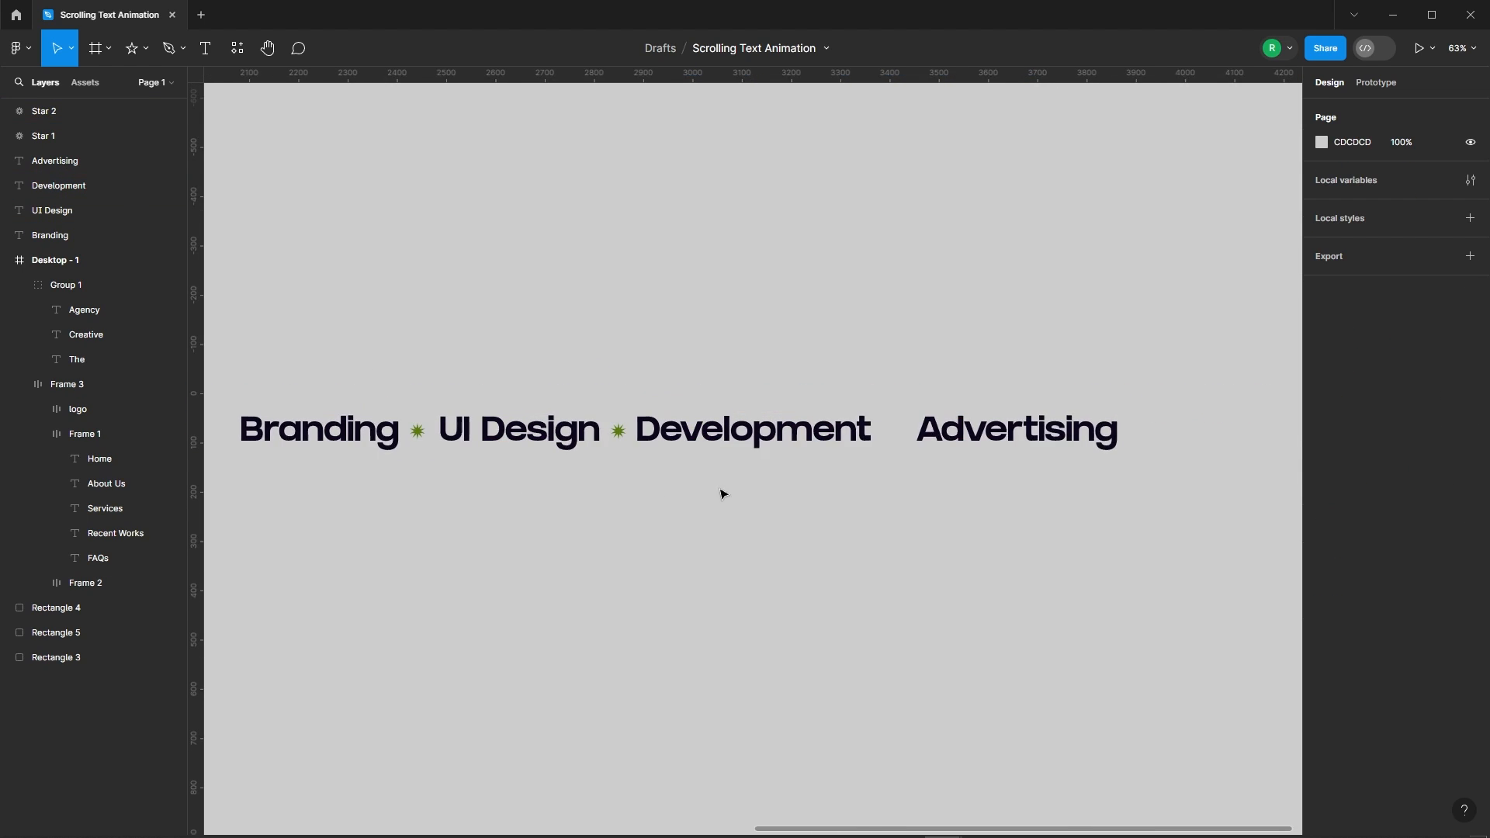
{"action": "scroll", "coordinate": [722, 494], "scroll_direction": "up", "scroll_amount": 2}
{"action": "left_click", "coordinate": [583, 412]}
{"action": "left_click_drag", "start_coordinate": [583, 412], "coordinate": [951, 412]}
{"action": "left_click", "coordinate": [963, 470]}
Step: Move "Advertising" slightly left, closer to the star after "Development"
{"action": "scroll", "coordinate": [963, 446], "scroll_direction": "up", "scroll_amount": 3}
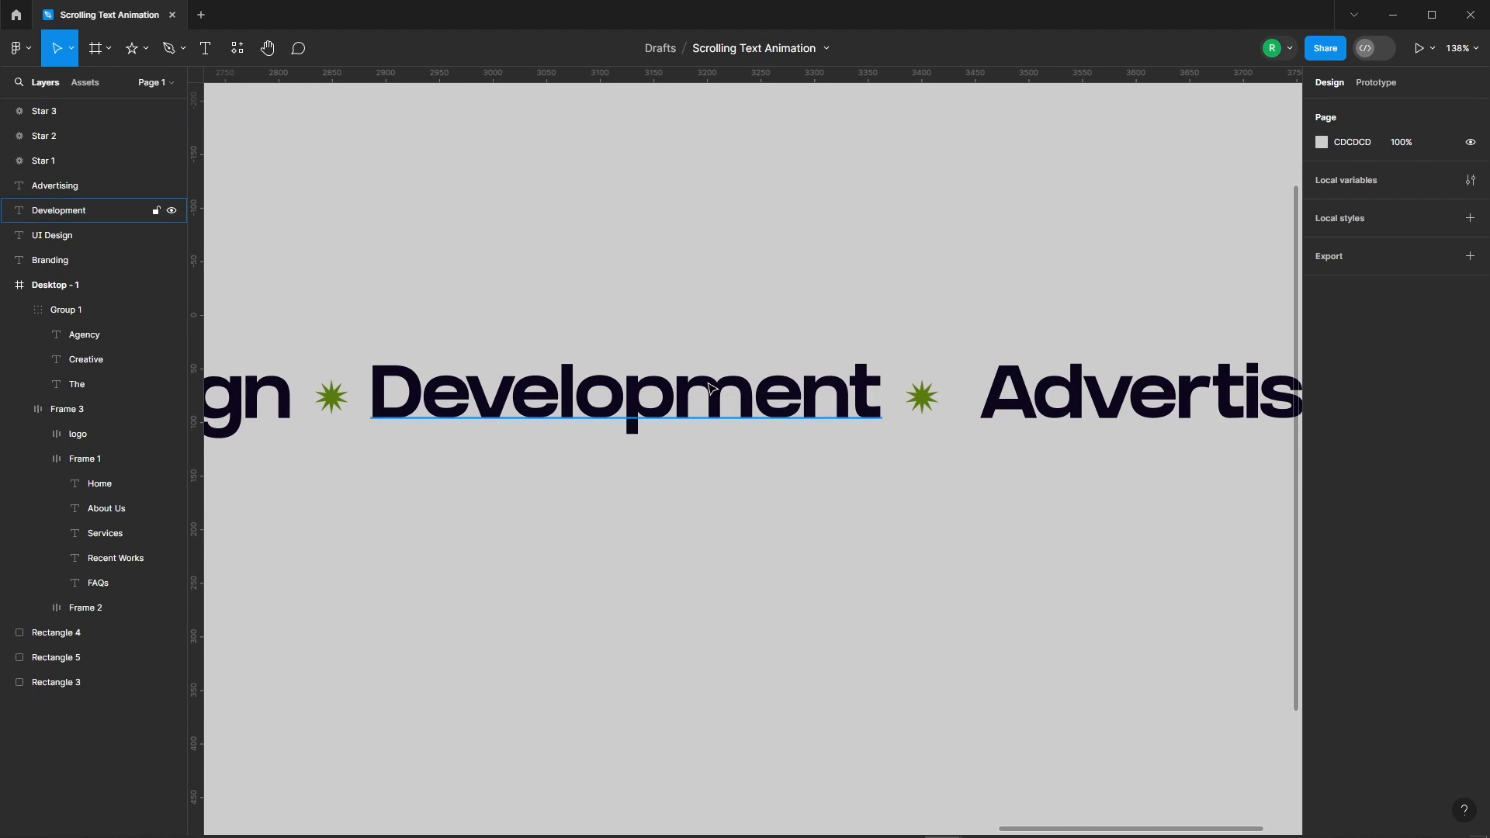
{"action": "left_click", "coordinate": [712, 388]}
{"action": "left_click_drag", "start_coordinate": [1042, 408], "coordinate": [1025, 407]}
{"action": "left_click", "coordinate": [898, 518]}
{"action": "scroll", "coordinate": [841, 355], "scroll_direction": "down", "scroll_amount": 5}
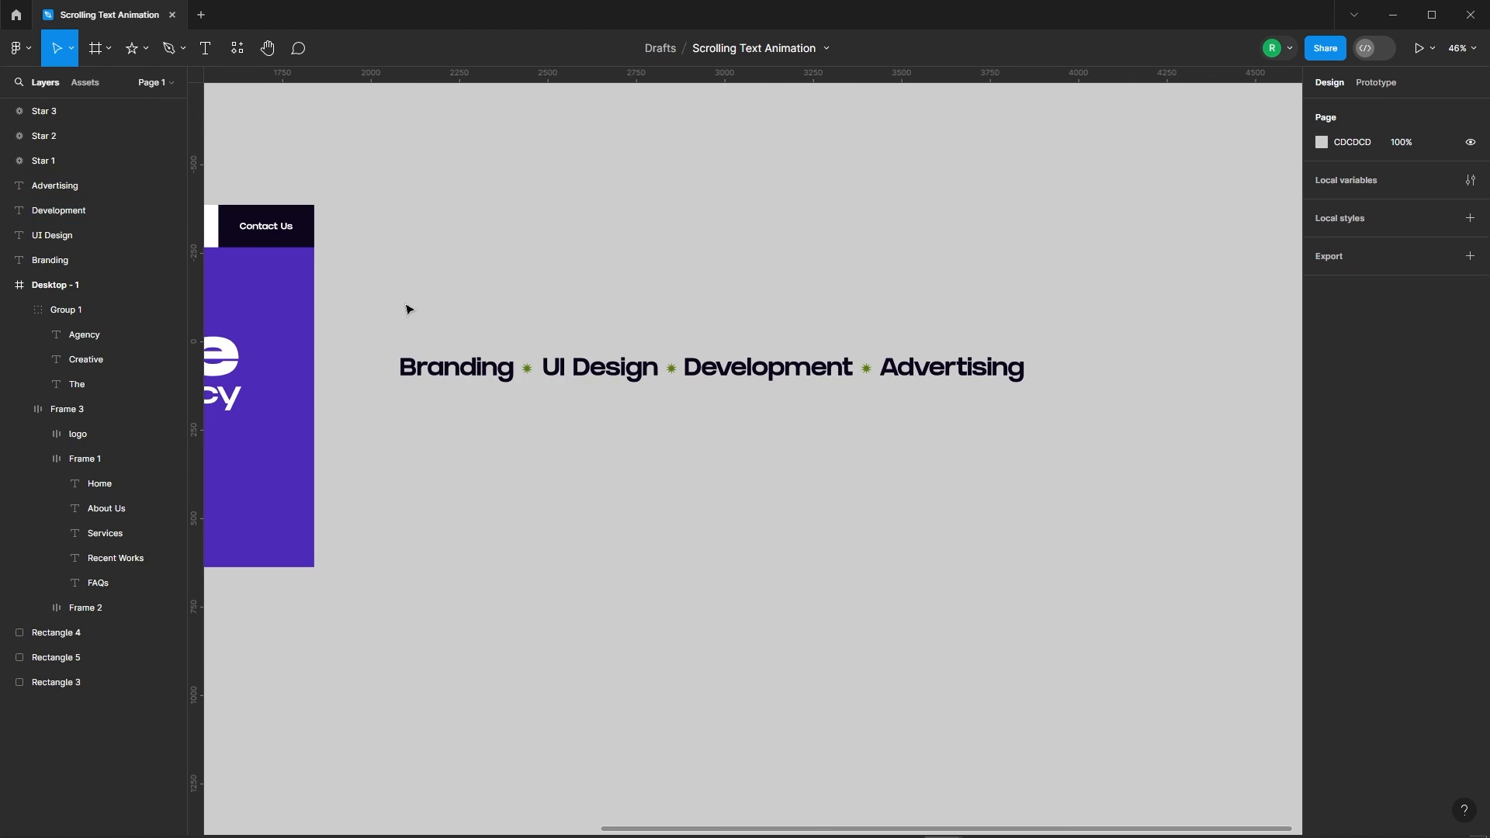
Step: Space the four words and three stars evenly with 20 px gaps
{"action": "left_click_drag", "start_coordinate": [409, 310], "coordinate": [1012, 364]}
{"action": "left_click", "coordinate": [1013, 372]}
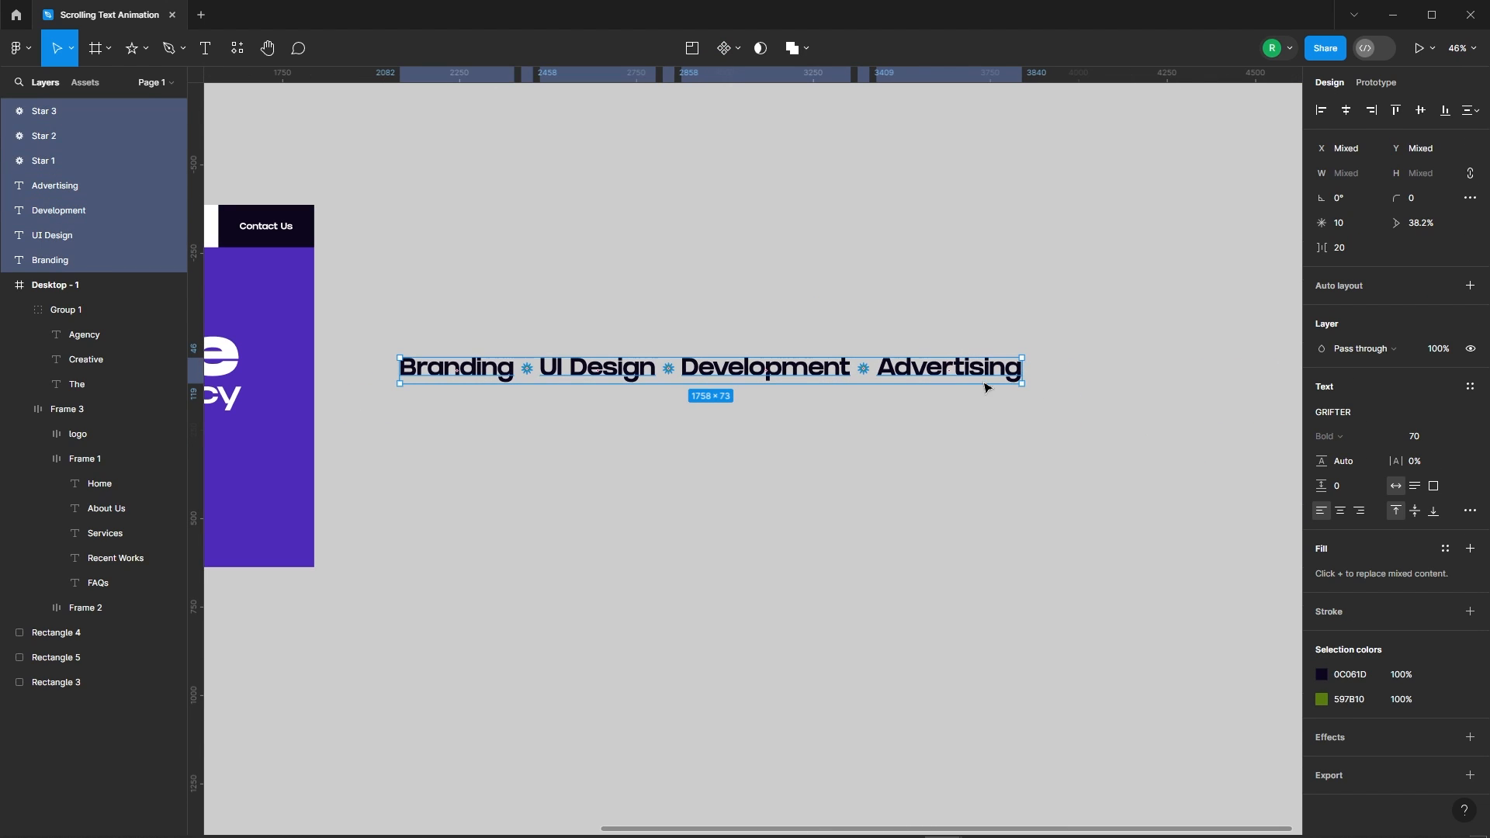
{"action": "left_click", "coordinate": [742, 430]}
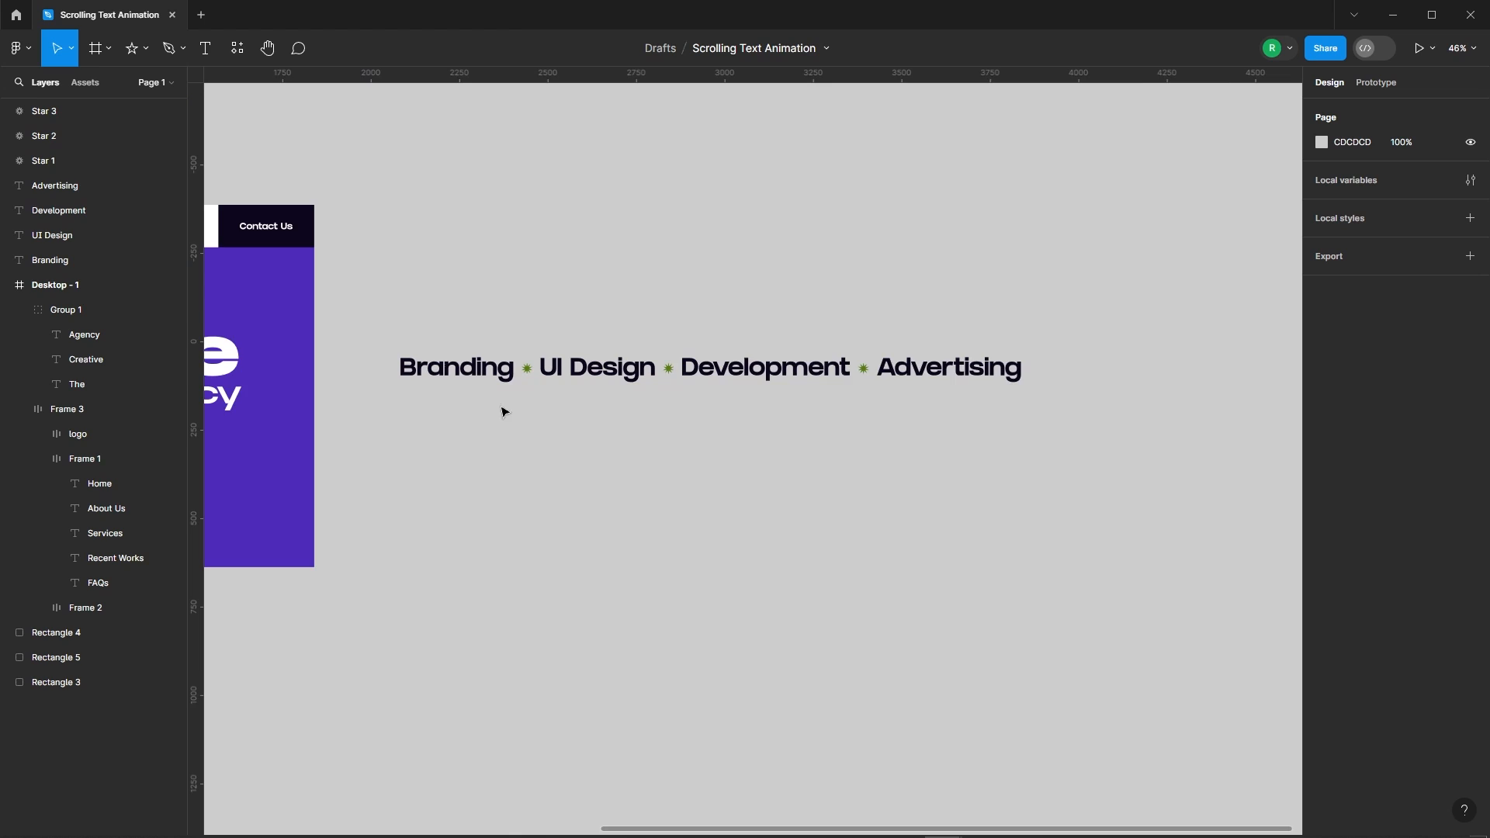
Step: Duplicate the first green star to the right end of the row, just after "Advertising"
{"action": "scroll", "coordinate": [502, 403], "scroll_direction": "down", "scroll_amount": 1}
{"action": "left_click", "coordinate": [517, 374]}
{"action": "left_click_drag", "start_coordinate": [517, 374], "coordinate": [987, 375]}
{"action": "left_click", "coordinate": [973, 474]}
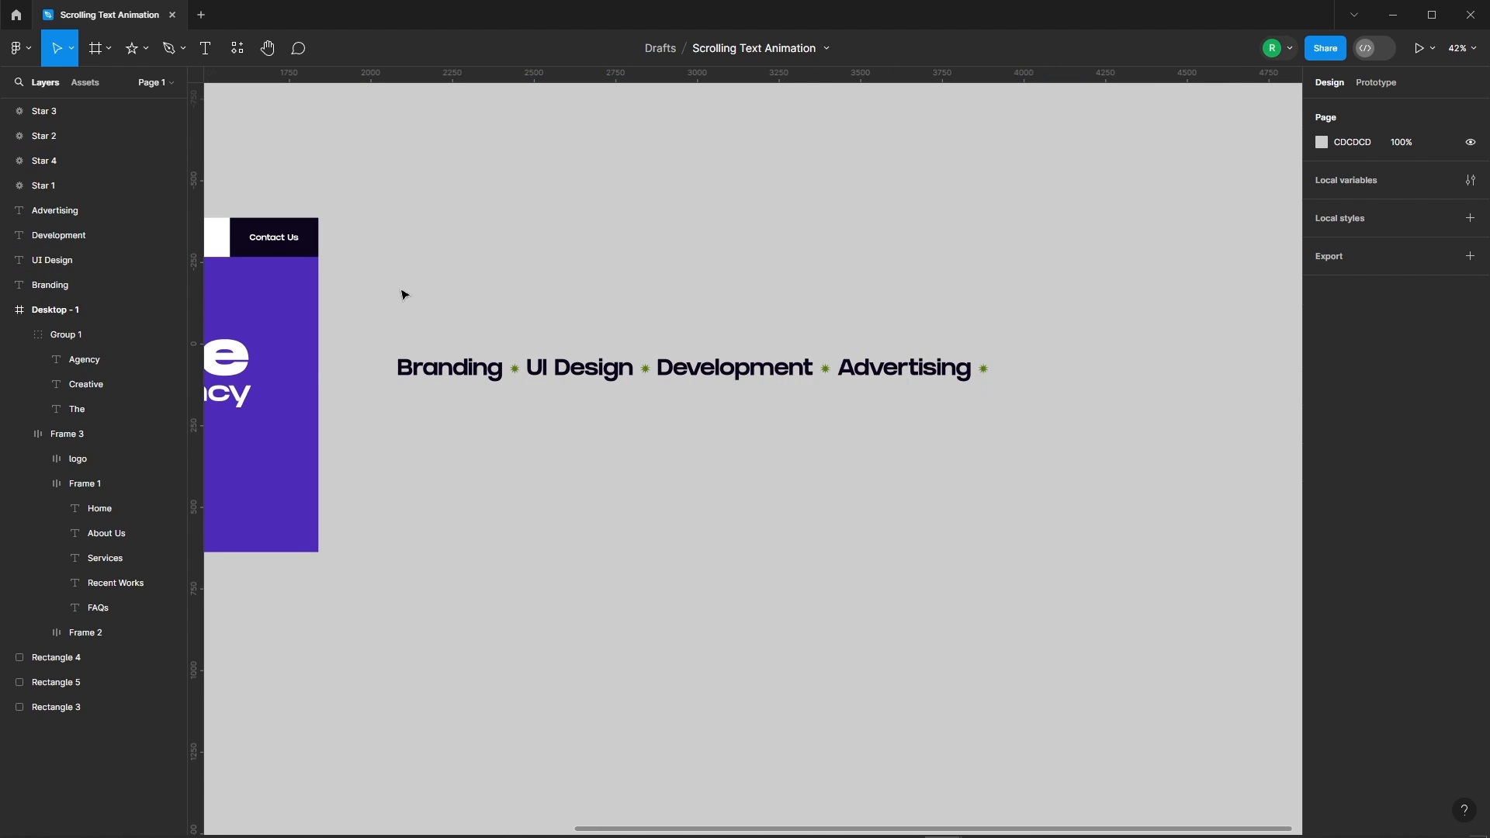
Step: Duplicate the four words and the three stars between them to the right of the last star, starting at about X 3913
{"action": "left_click_drag", "start_coordinate": [383, 282], "coordinate": [951, 418]}
{"action": "scroll", "coordinate": [412, 410], "scroll_direction": "down", "scroll_amount": 3}
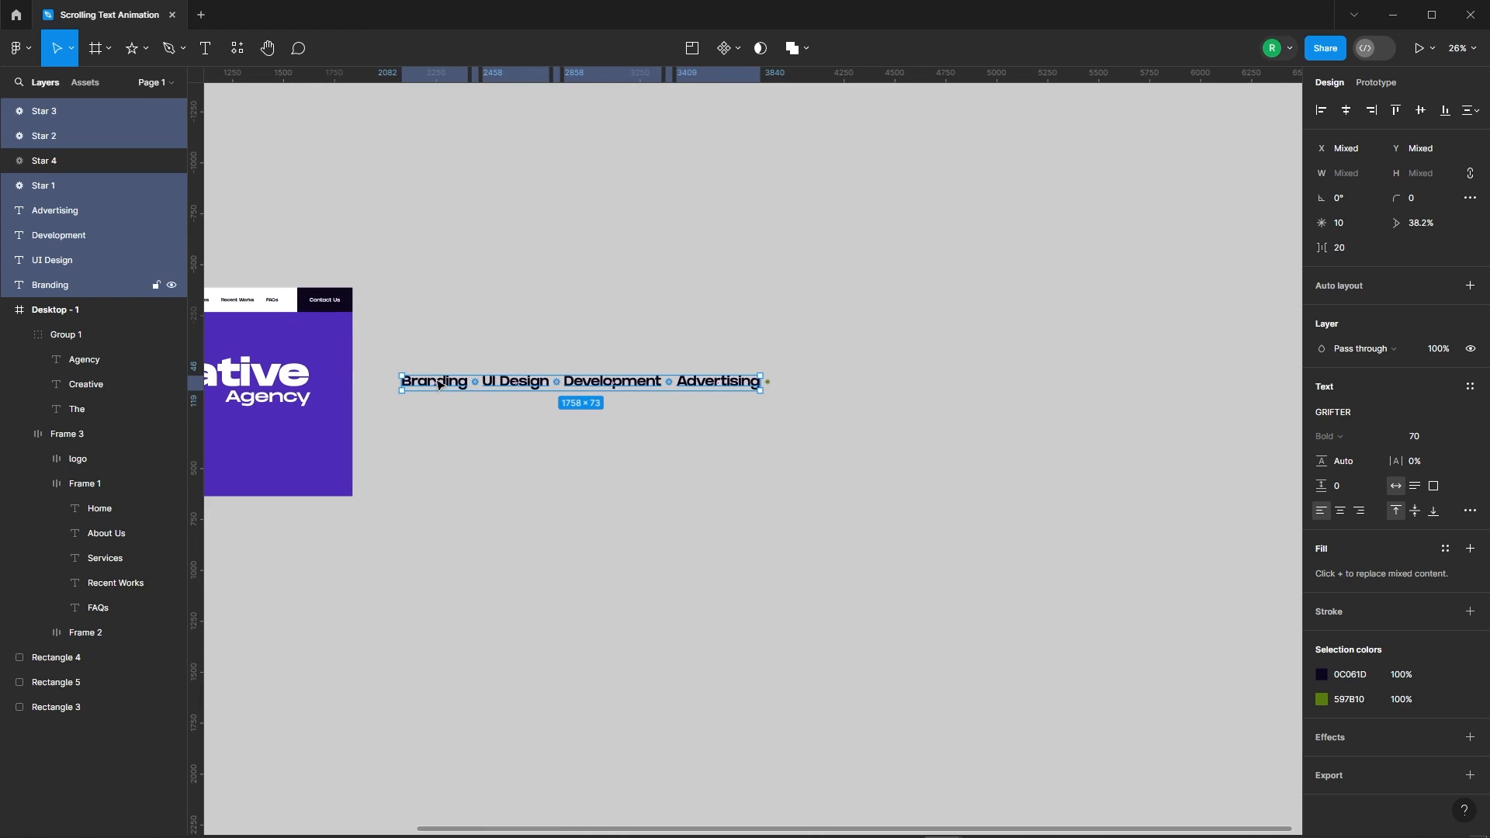
{"action": "left_click_drag", "start_coordinate": [439, 384], "coordinate": [813, 403]}
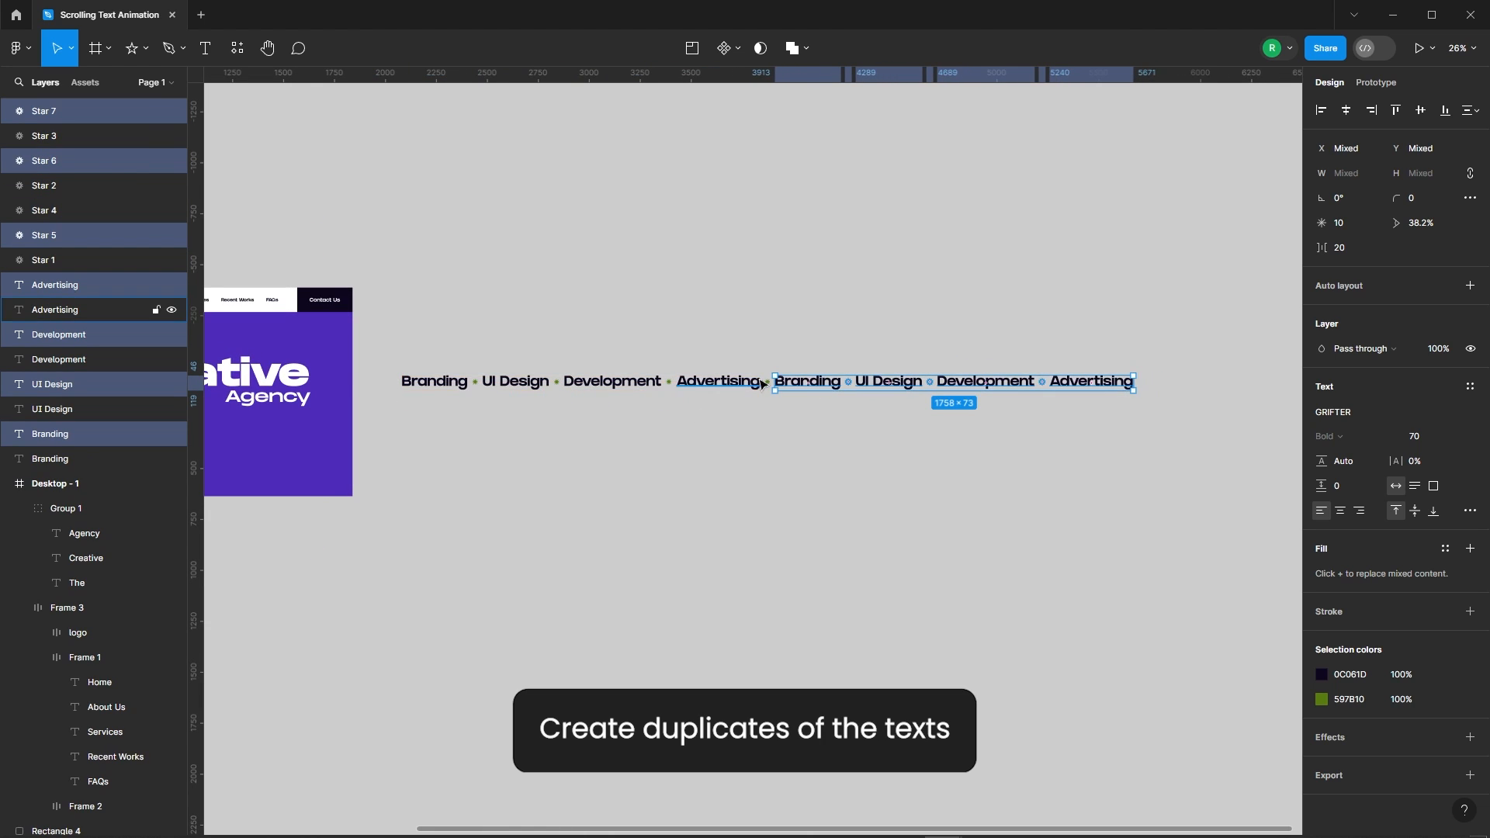
{"action": "scroll", "coordinate": [812, 404], "scroll_direction": "up", "scroll_amount": 8}
{"action": "scroll", "coordinate": [767, 428], "scroll_direction": "down", "scroll_amount": 7}
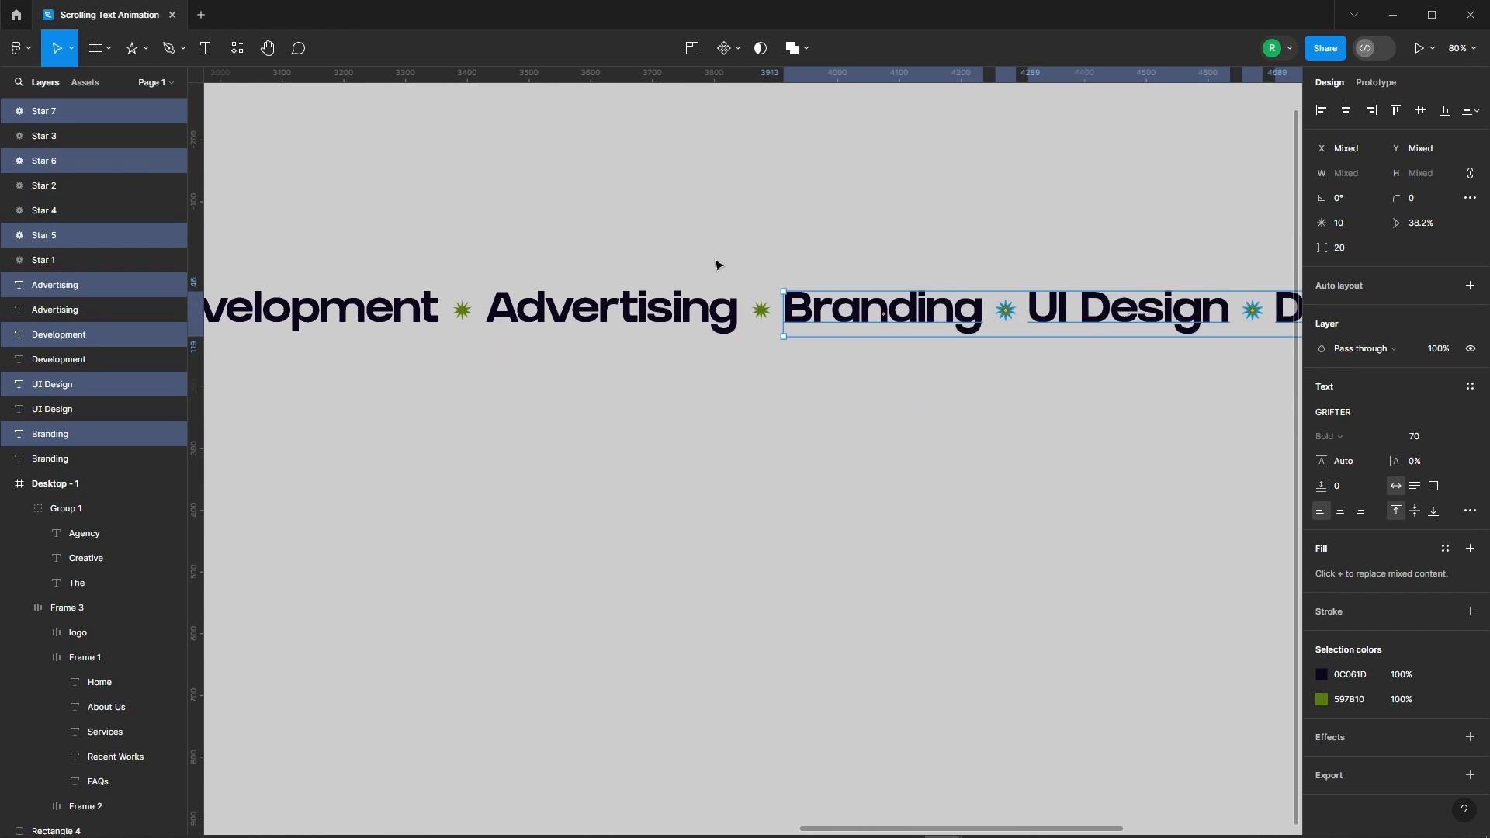
{"action": "left_click", "coordinate": [713, 355]}
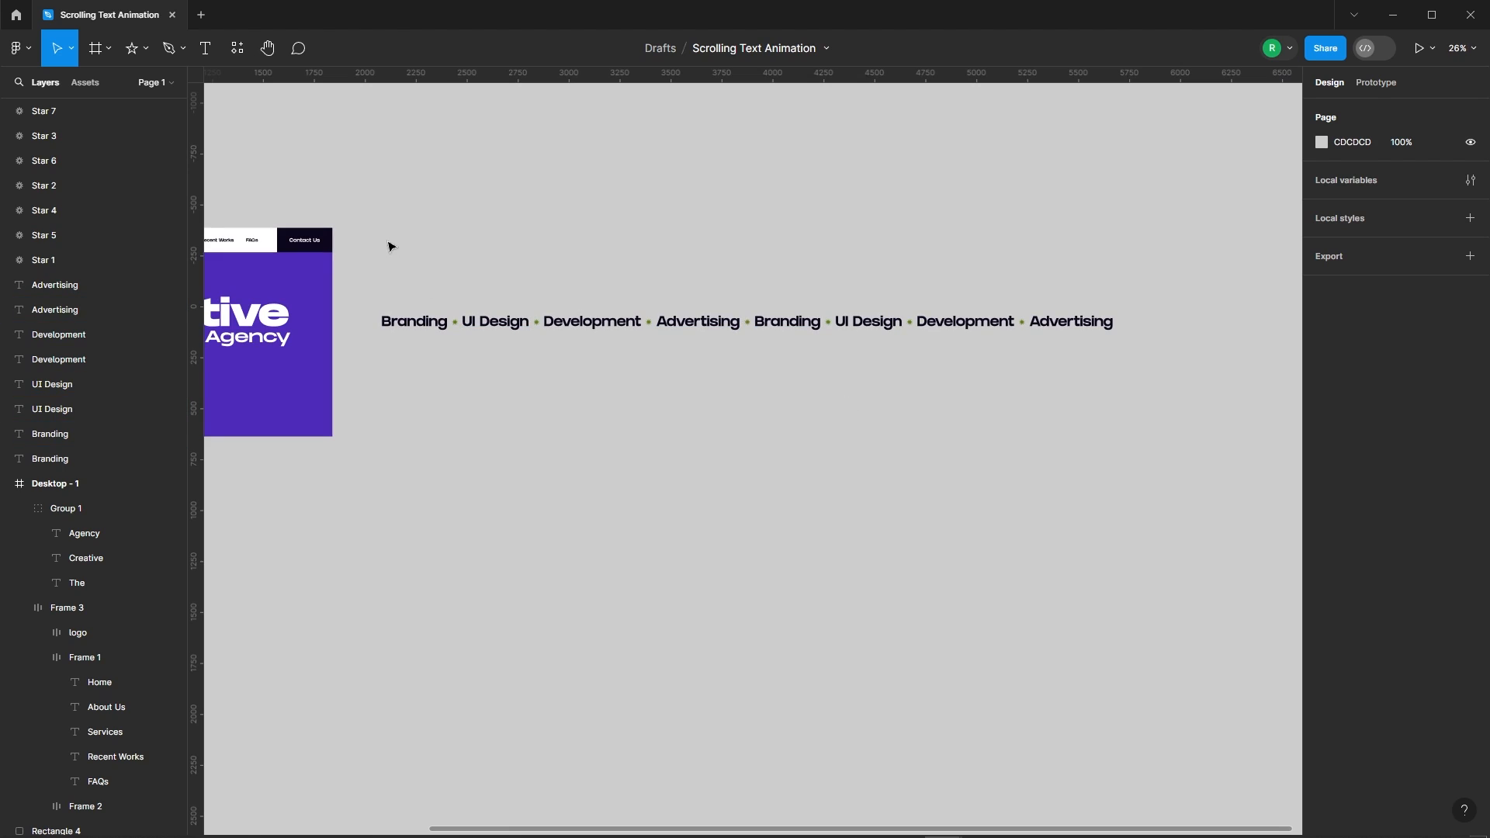
Step: Wrap all eight words and seven stars of the row in a single frame
{"action": "left_click_drag", "start_coordinate": [390, 247], "coordinate": [1105, 372]}
{"action": "right_click", "coordinate": [667, 322]}
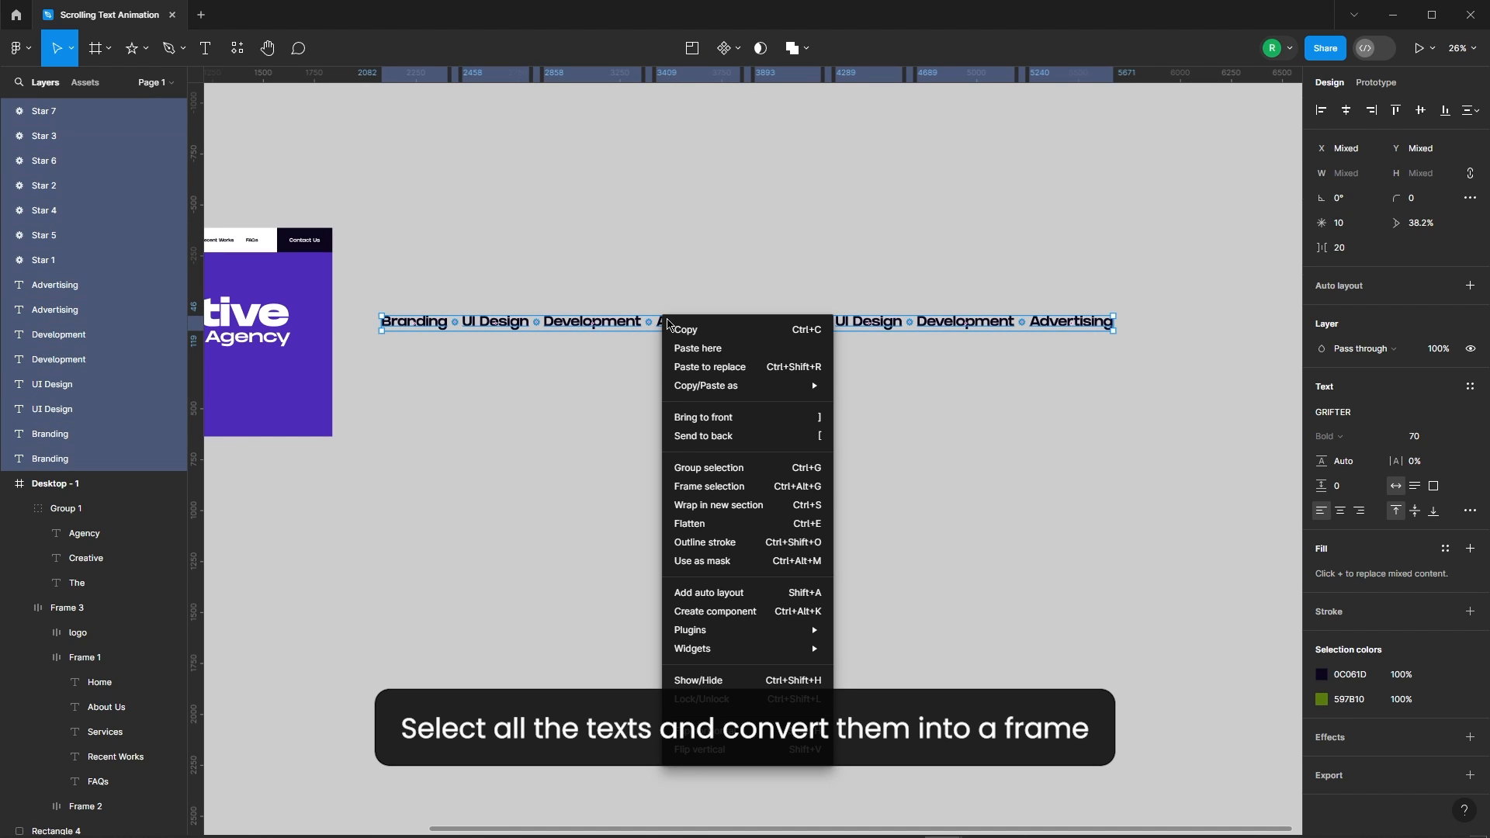
{"action": "left_click", "coordinate": [710, 486]}
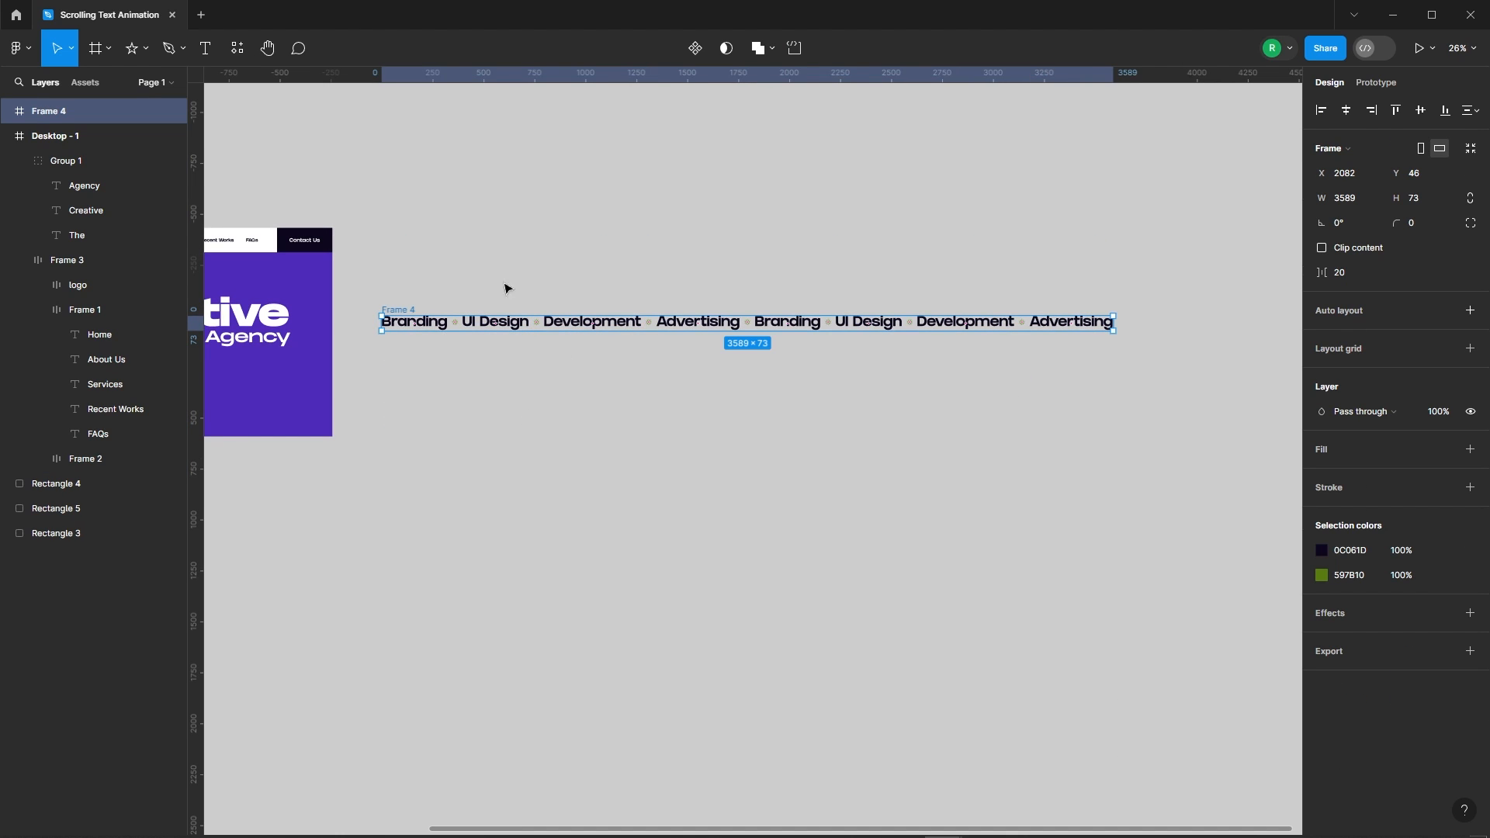
{"action": "left_click", "coordinate": [585, 284]}
Step: Move the text row frame into Desktop - 1 below the "Agency" heading, at about X 55, Y 741
{"action": "scroll", "coordinate": [842, 290], "scroll_direction": "down", "scroll_amount": 3}
{"action": "scroll", "coordinate": [688, 324], "scroll_direction": "up", "scroll_amount": 4}
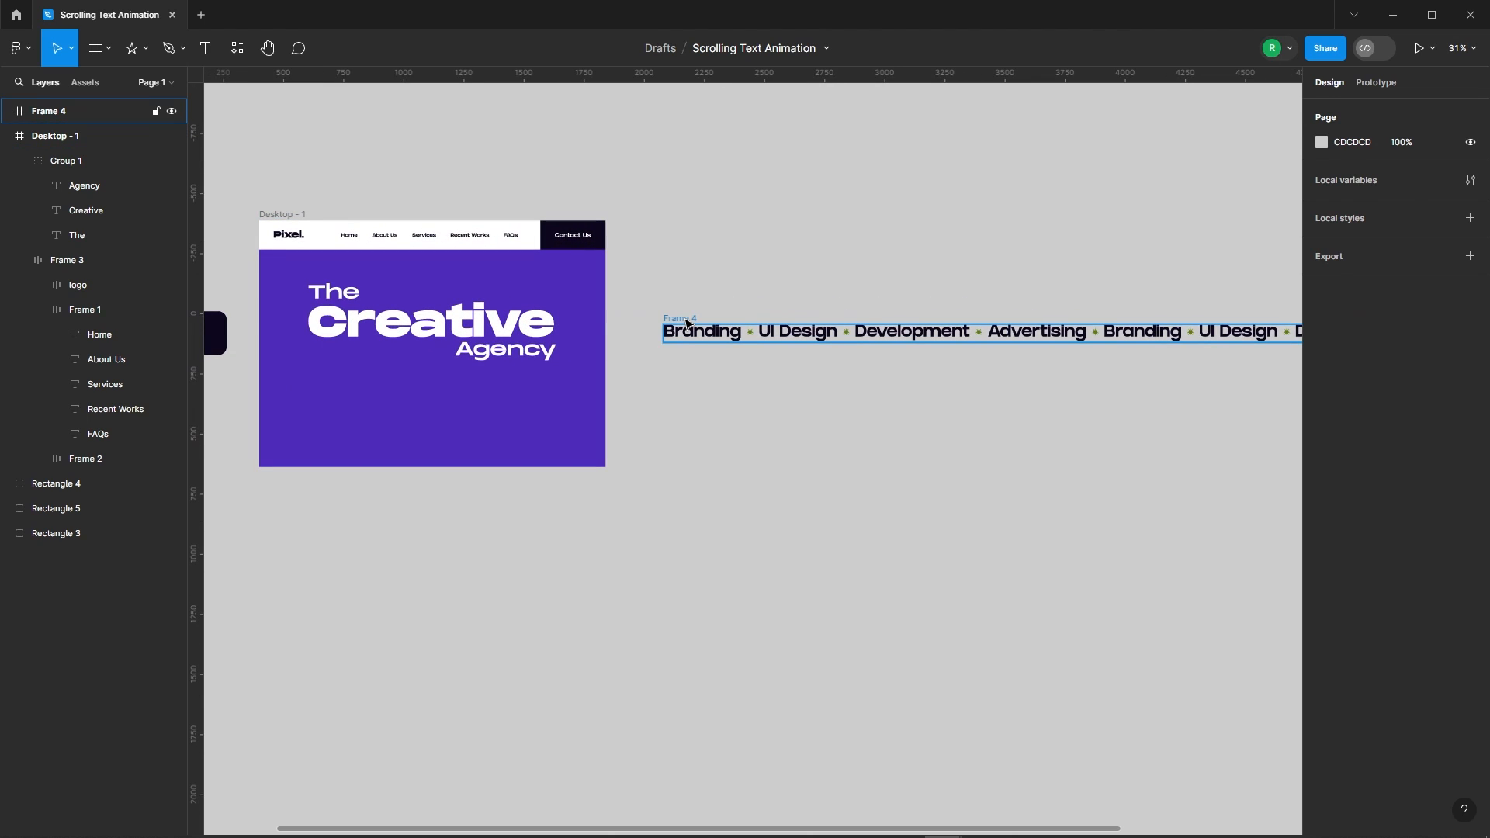
{"action": "left_click_drag", "start_coordinate": [686, 322], "coordinate": [339, 407]}
{"action": "scroll", "coordinate": [326, 412], "scroll_direction": "up", "scroll_amount": 5}
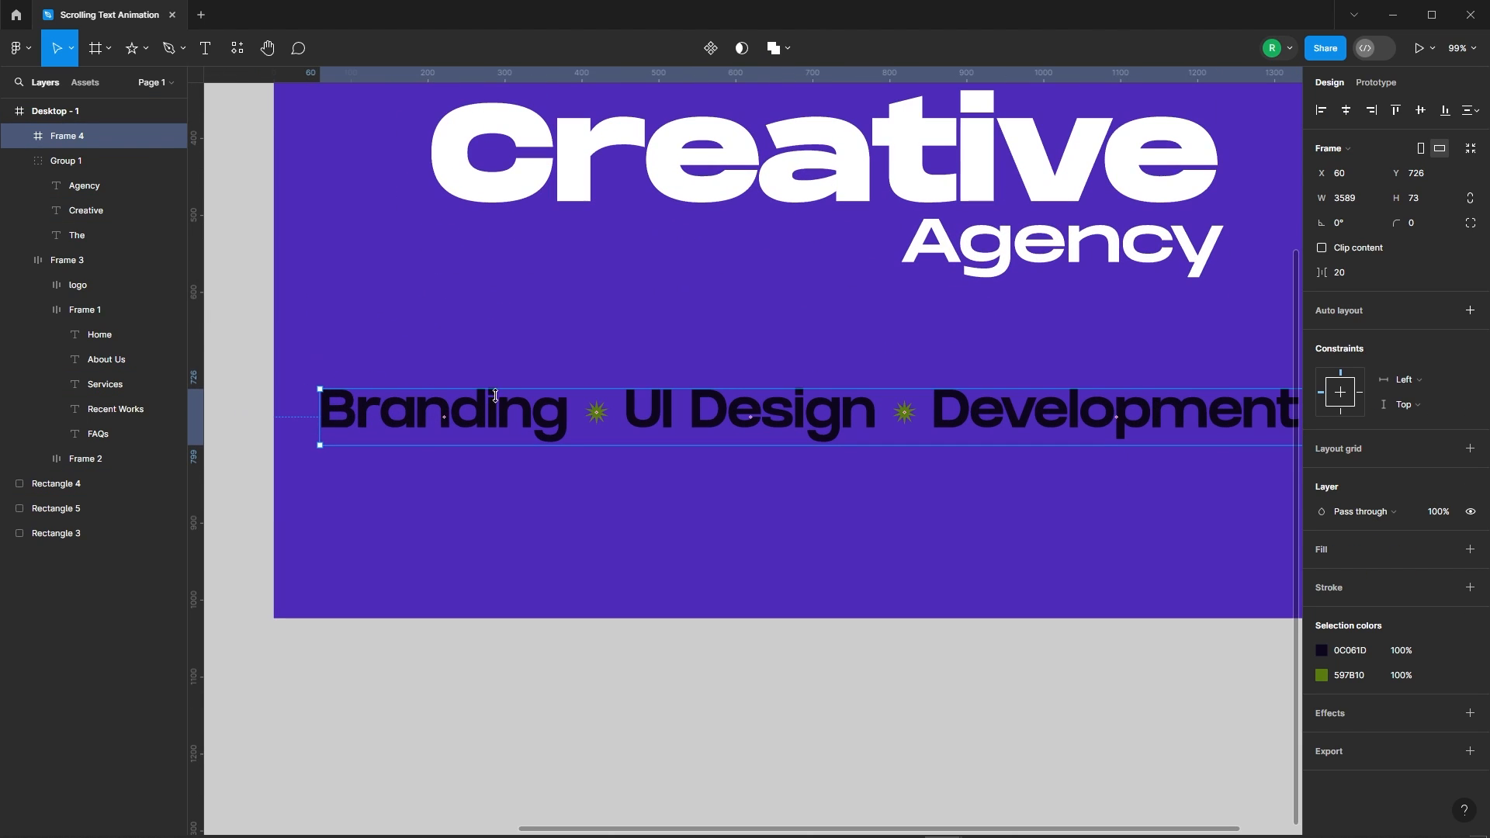
{"action": "left_click_drag", "start_coordinate": [404, 419], "coordinate": [400, 431]}
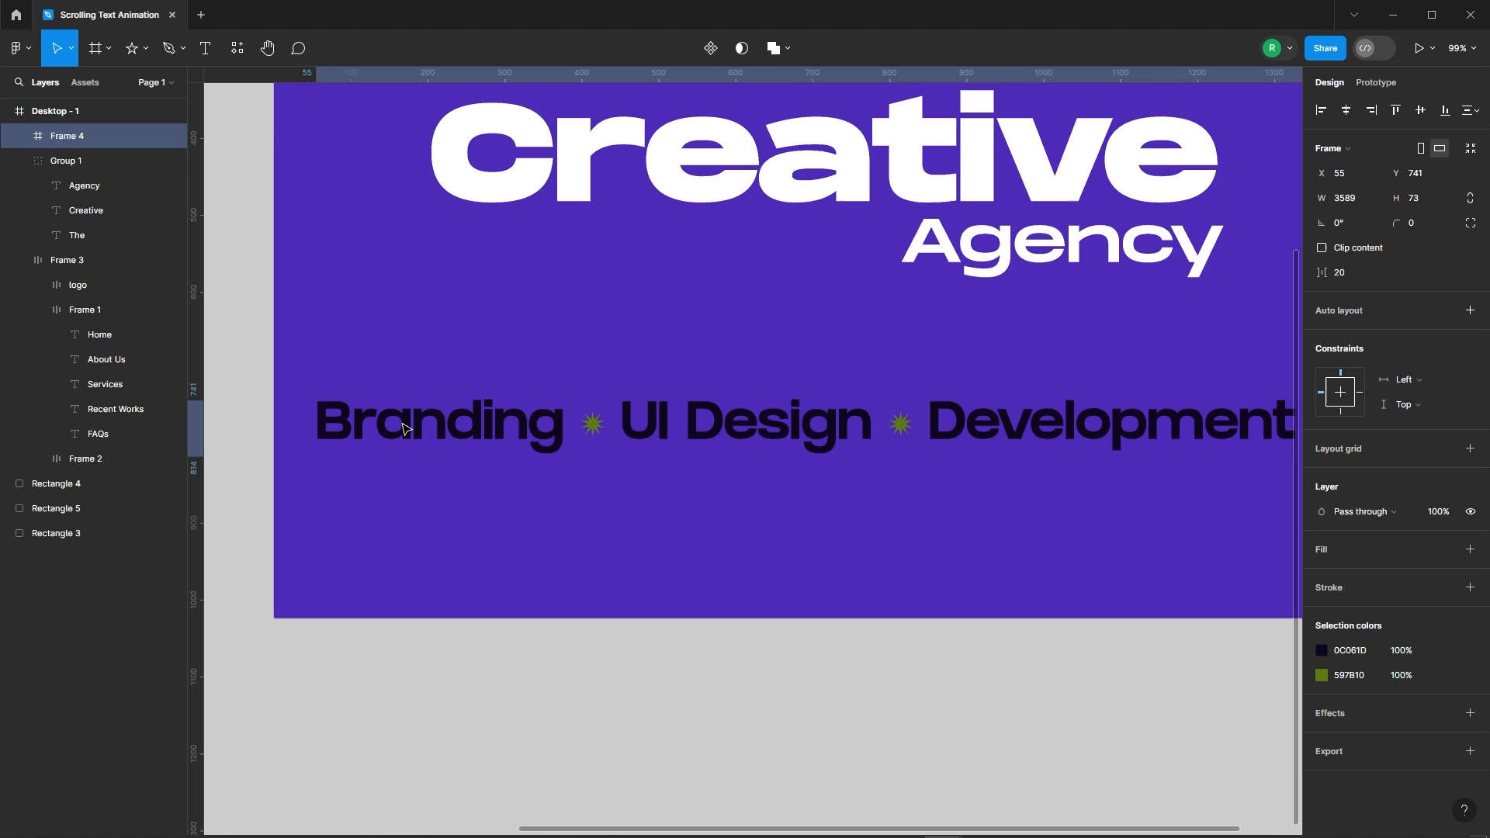
Step: Shift all the words and stars inside Frame 4 about 30 px left, past the frame's left edge
{"action": "left_click", "coordinate": [20, 136]}
{"action": "left_click", "coordinate": [77, 161]}
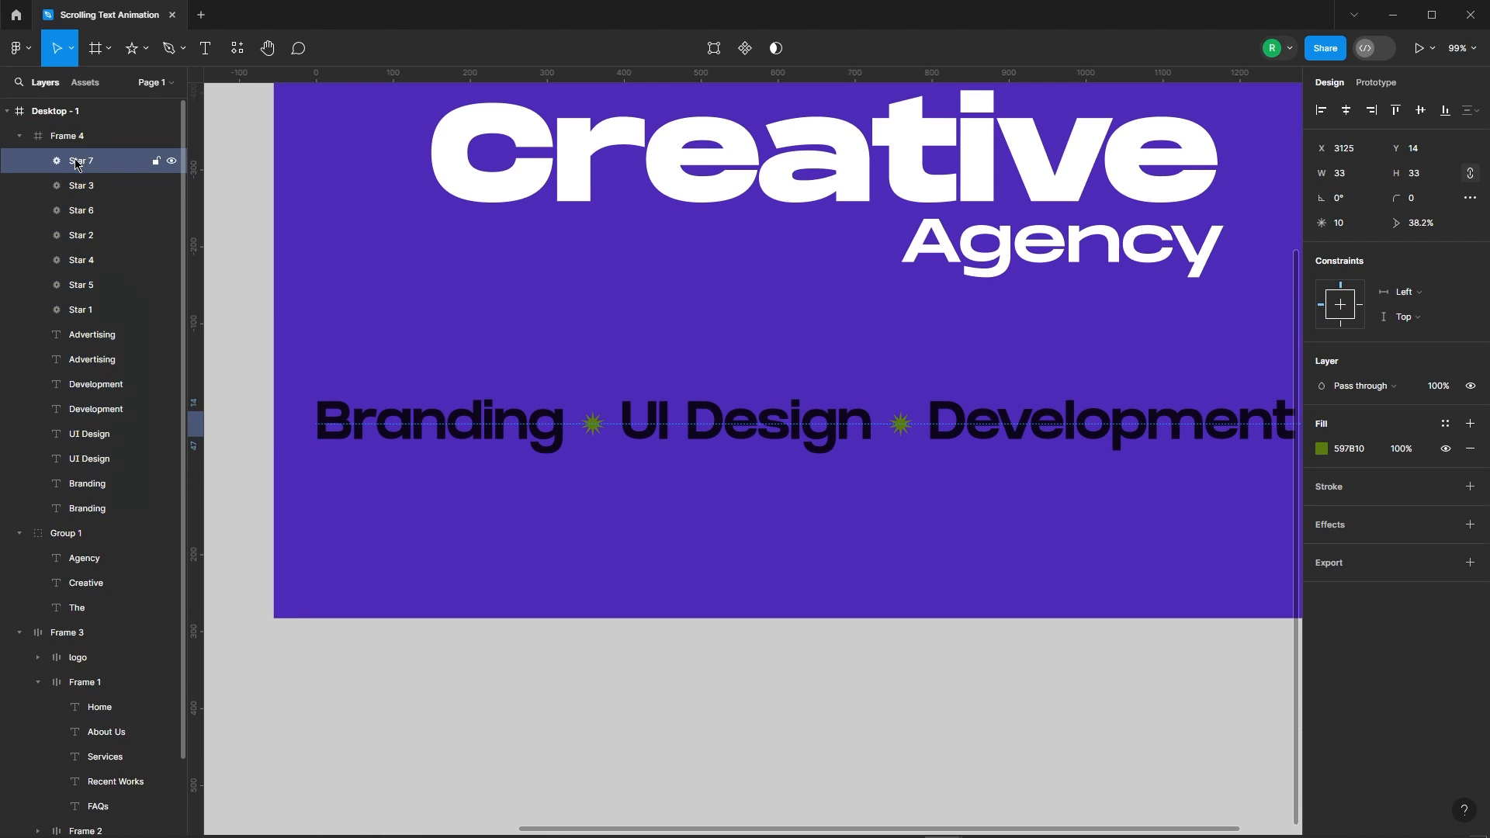
{"action": "left_click", "coordinate": [78, 508], "text": "shift"}
{"action": "scroll", "coordinate": [447, 445], "scroll_direction": "down", "scroll_amount": 2}
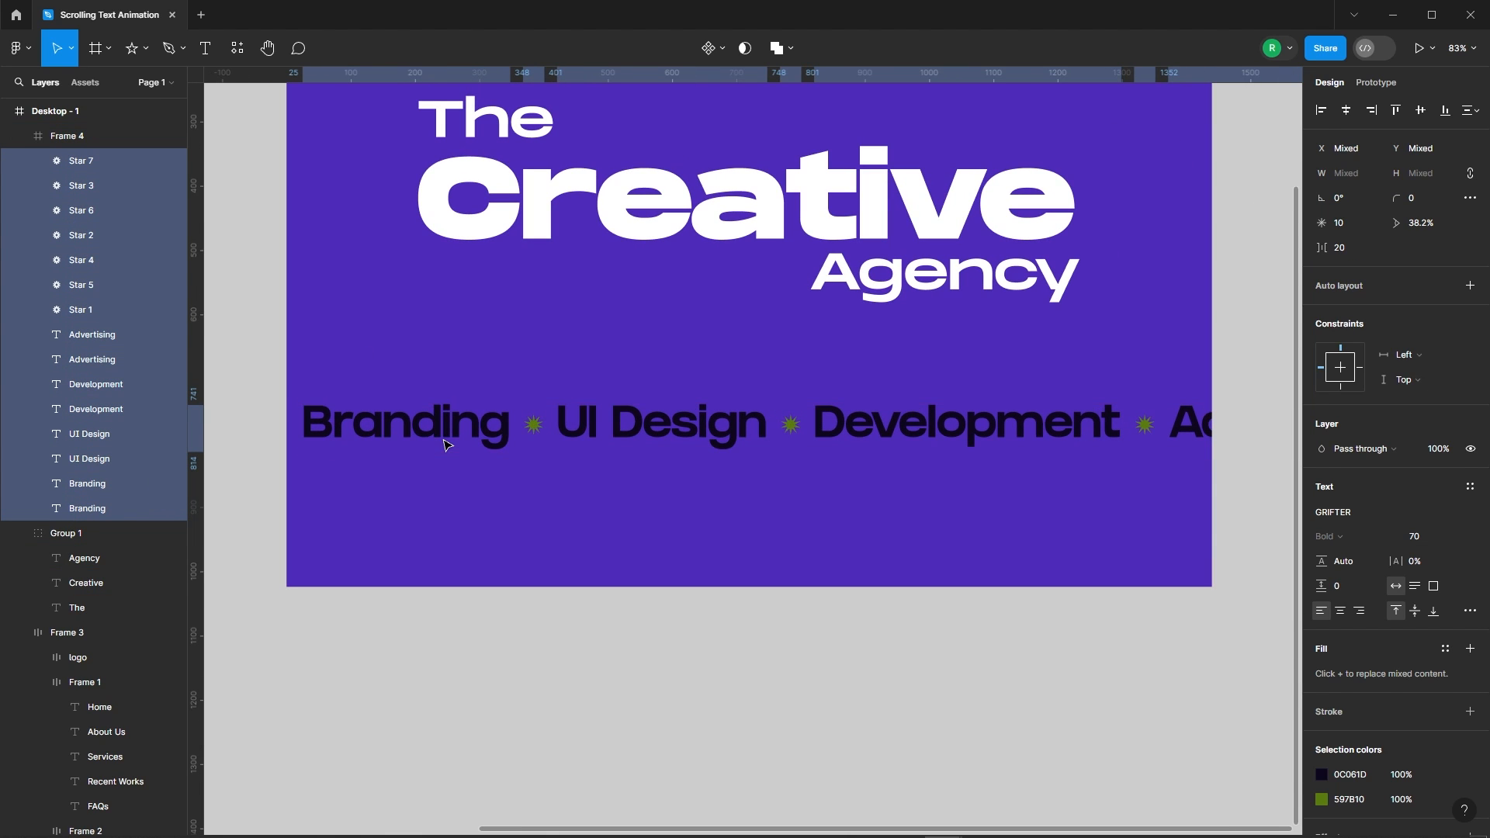
{"action": "left_click", "coordinate": [99, 143]}
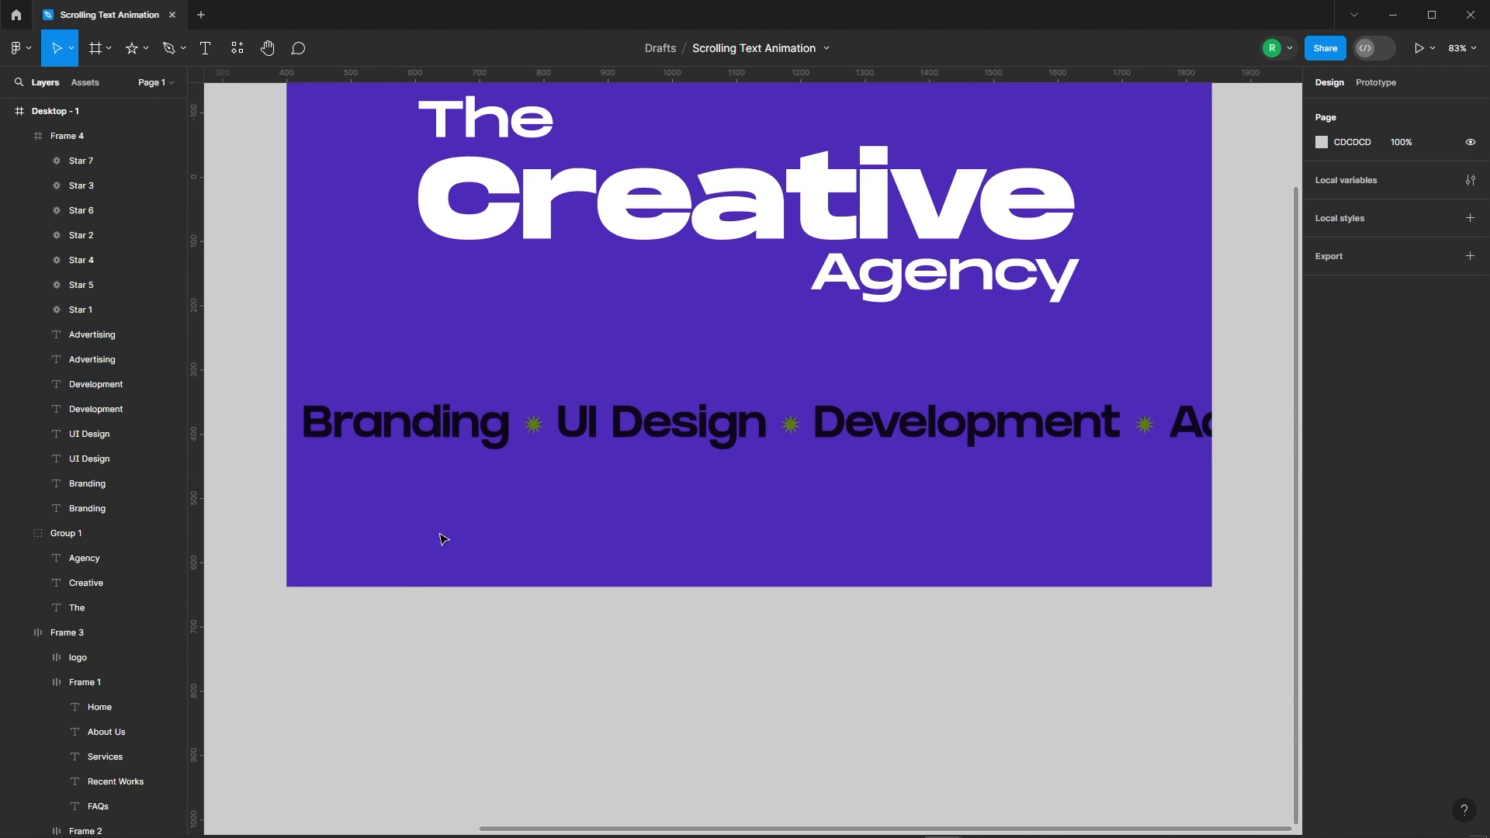
Step: Move Frame 4 slightly past the left edge of Desktop - 1, to about X -15, Y 742
{"action": "scroll", "coordinate": [361, 532], "scroll_direction": "down", "scroll_amount": 3}
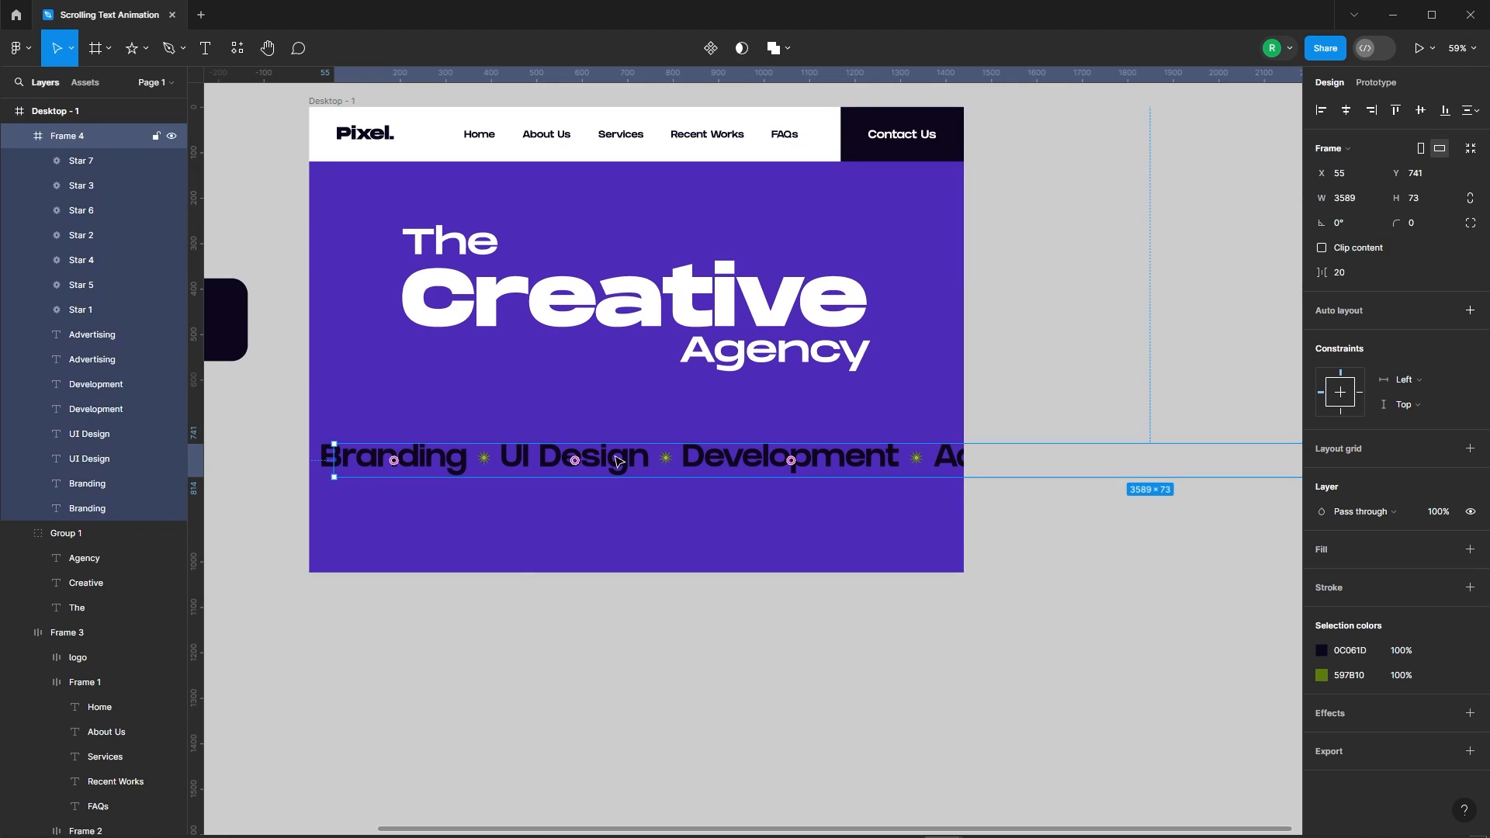
{"action": "left_click_drag", "start_coordinate": [618, 463], "coordinate": [575, 467]}
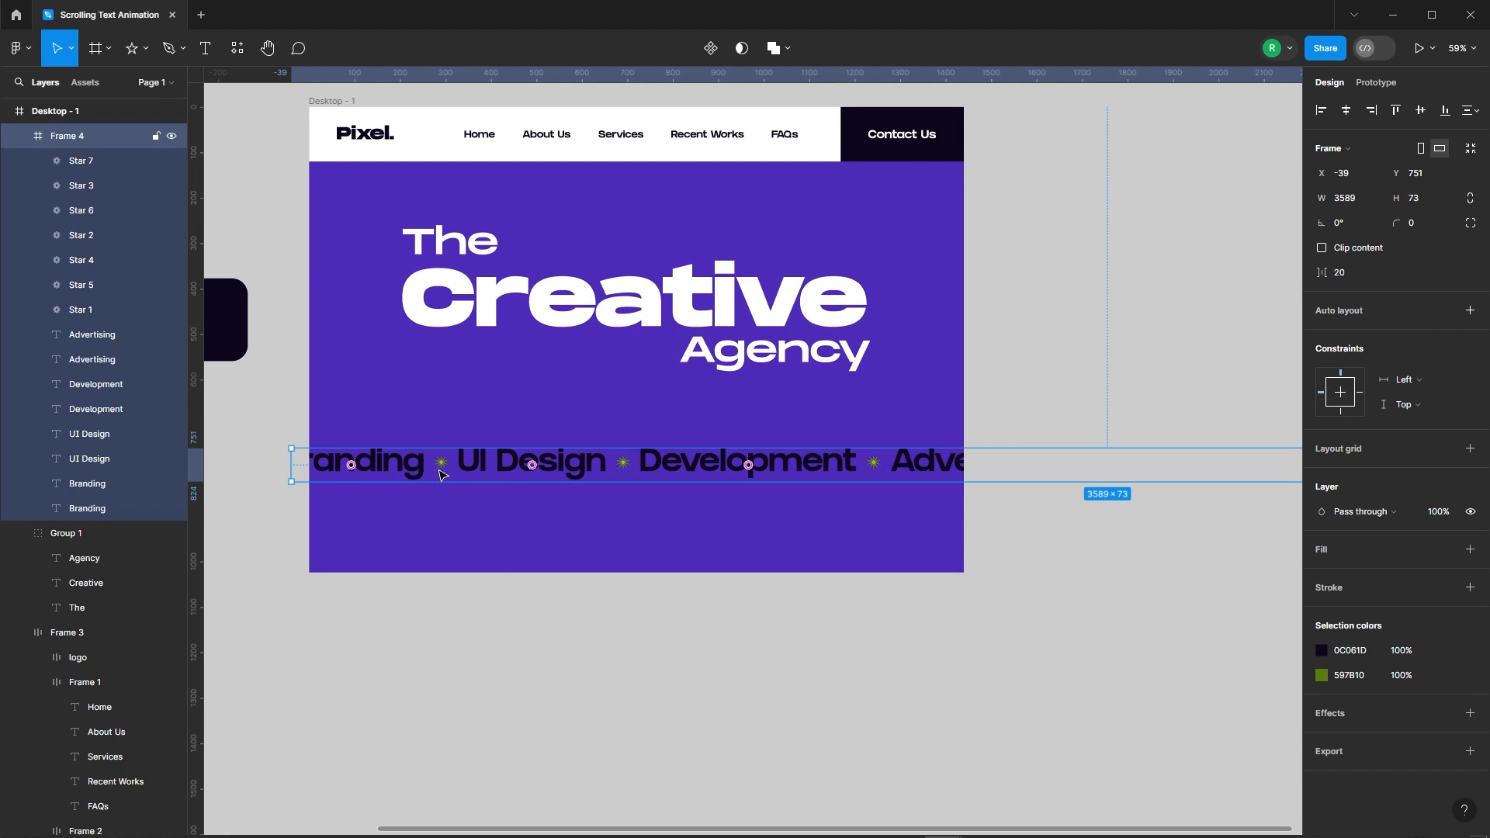
{"action": "left_click_drag", "start_coordinate": [440, 475], "coordinate": [451, 471]}
{"action": "scroll", "coordinate": [358, 435], "scroll_direction": "down", "scroll_amount": 3}
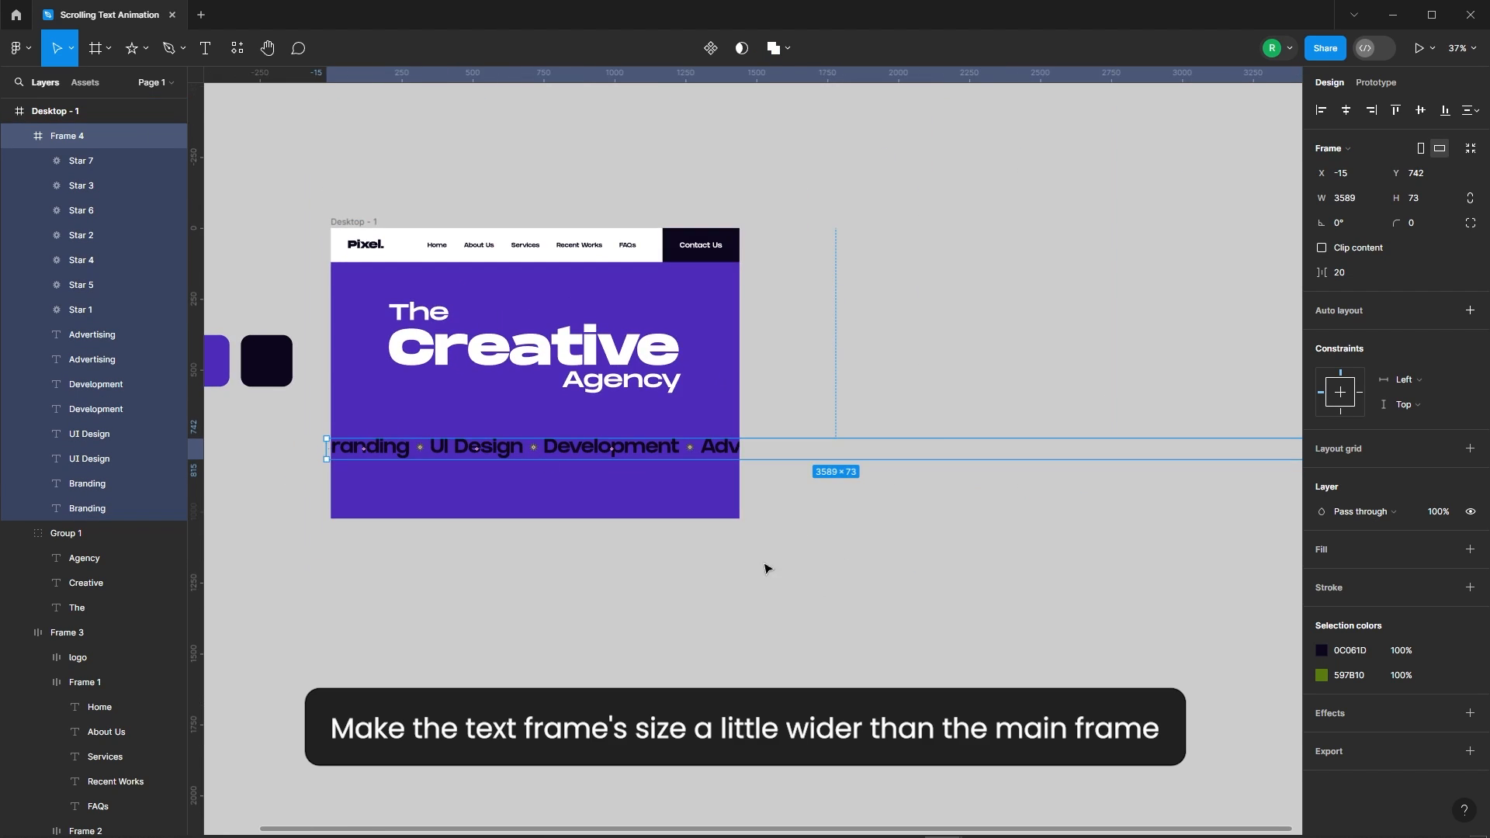
Step: Shorten Frame 4 from its right edge to a width of about 1477, slightly beyond the right side of Desktop - 1
{"action": "scroll", "coordinate": [766, 569], "scroll_direction": "down", "scroll_amount": 3}
{"action": "left_click_drag", "start_coordinate": [1021, 479], "coordinate": [797, 481]}
{"action": "scroll", "coordinate": [703, 480], "scroll_direction": "up", "scroll_amount": 10}
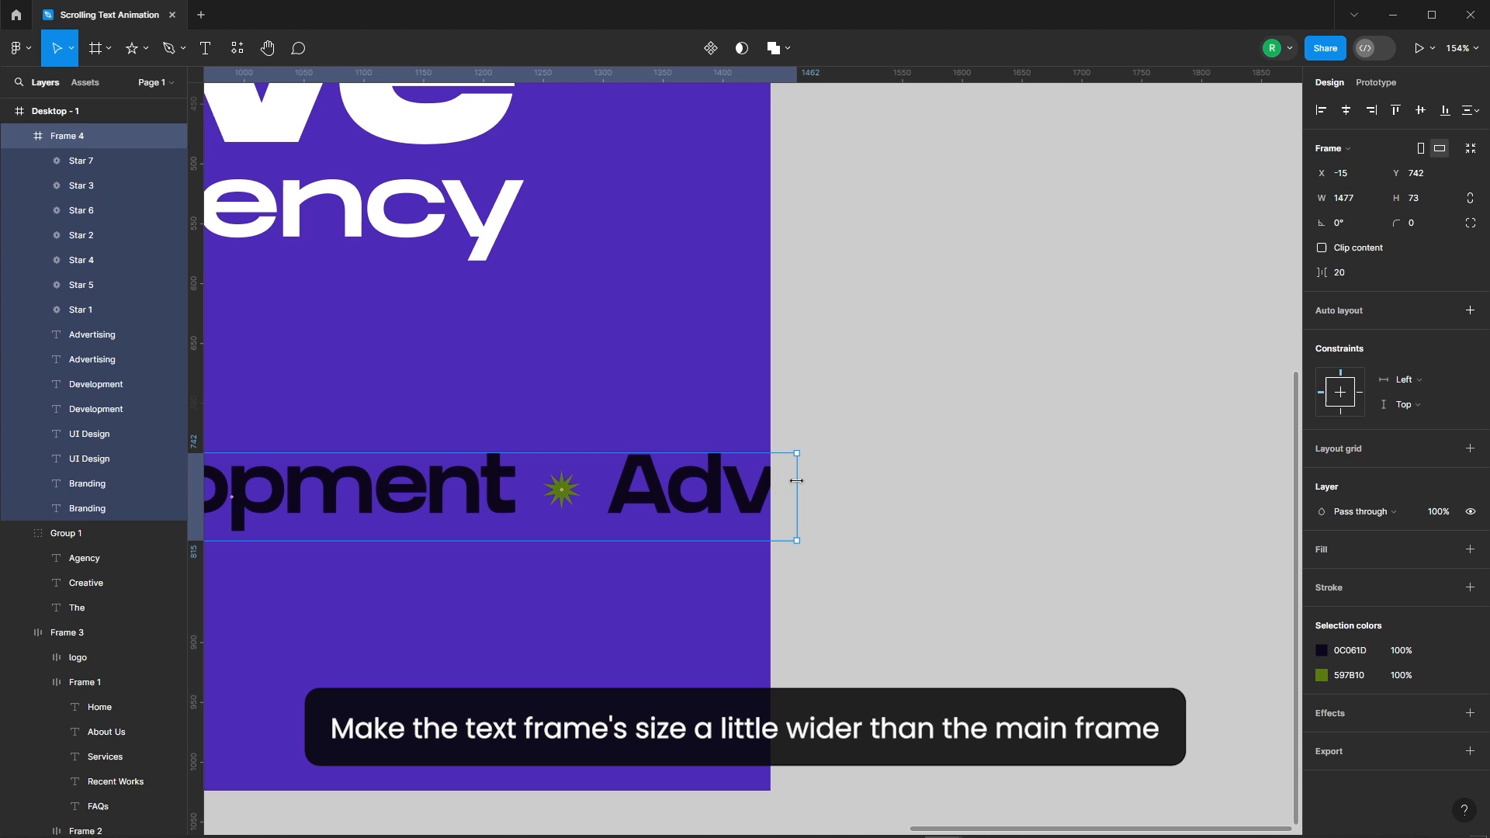
{"action": "scroll", "coordinate": [864, 381], "scroll_direction": "down", "scroll_amount": 10}
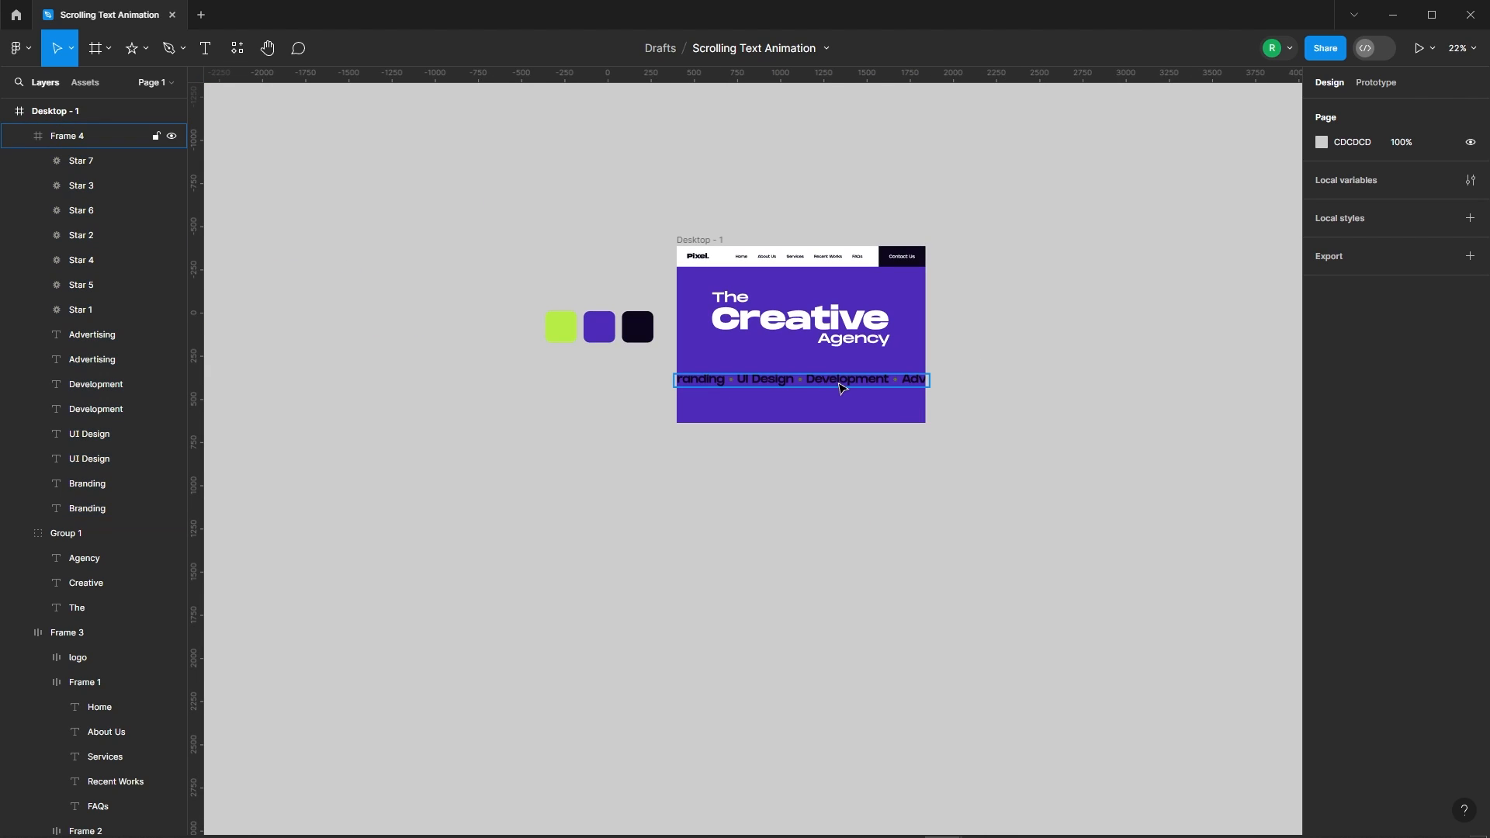
Step: Move Frame 4 out onto the empty canvas at about X 2700, Y -82, and duplicate it directly below at Y 30
{"action": "scroll", "coordinate": [831, 362], "scroll_direction": "up", "scroll_amount": 2}
{"action": "scroll", "coordinate": [659, 387], "scroll_direction": "down", "scroll_amount": 4}
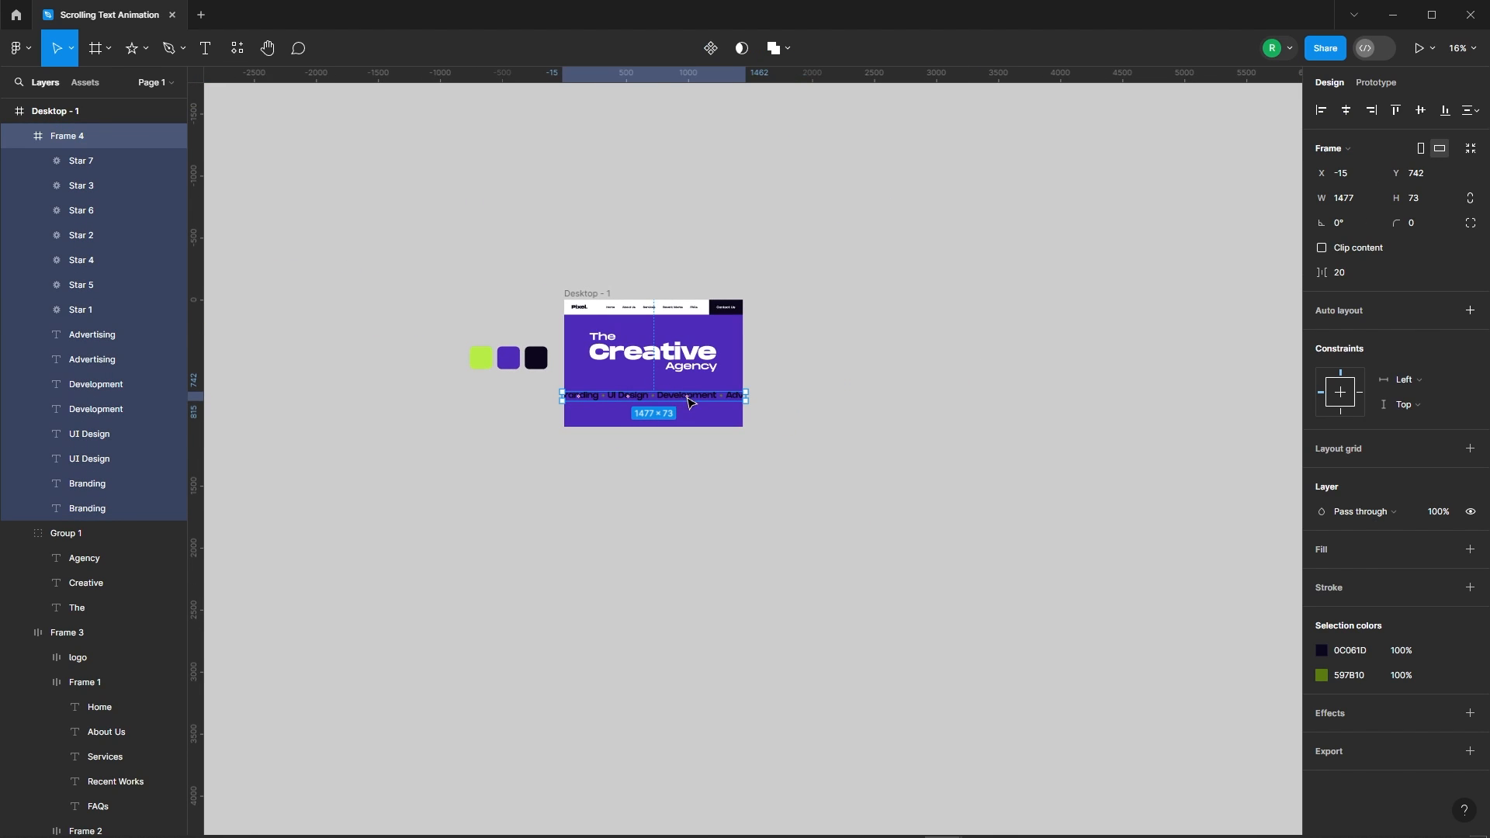
{"action": "left_click_drag", "start_coordinate": [690, 402], "coordinate": [979, 346]}
{"action": "scroll", "coordinate": [939, 333], "scroll_direction": "up", "scroll_amount": 5}
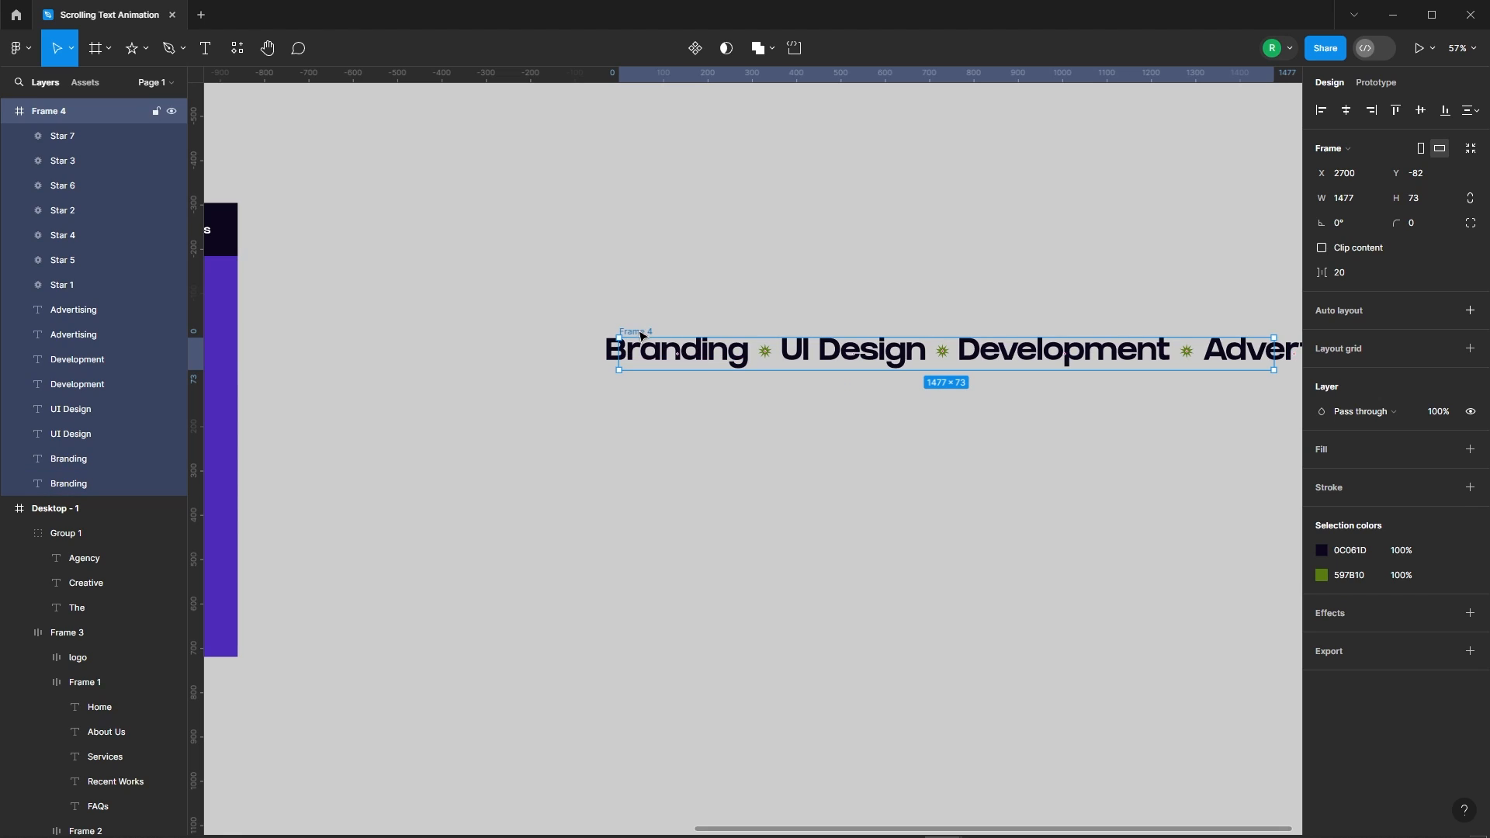
{"action": "left_click_drag", "start_coordinate": [642, 339], "coordinate": [641, 389]}
{"action": "left_click", "coordinate": [632, 468]}
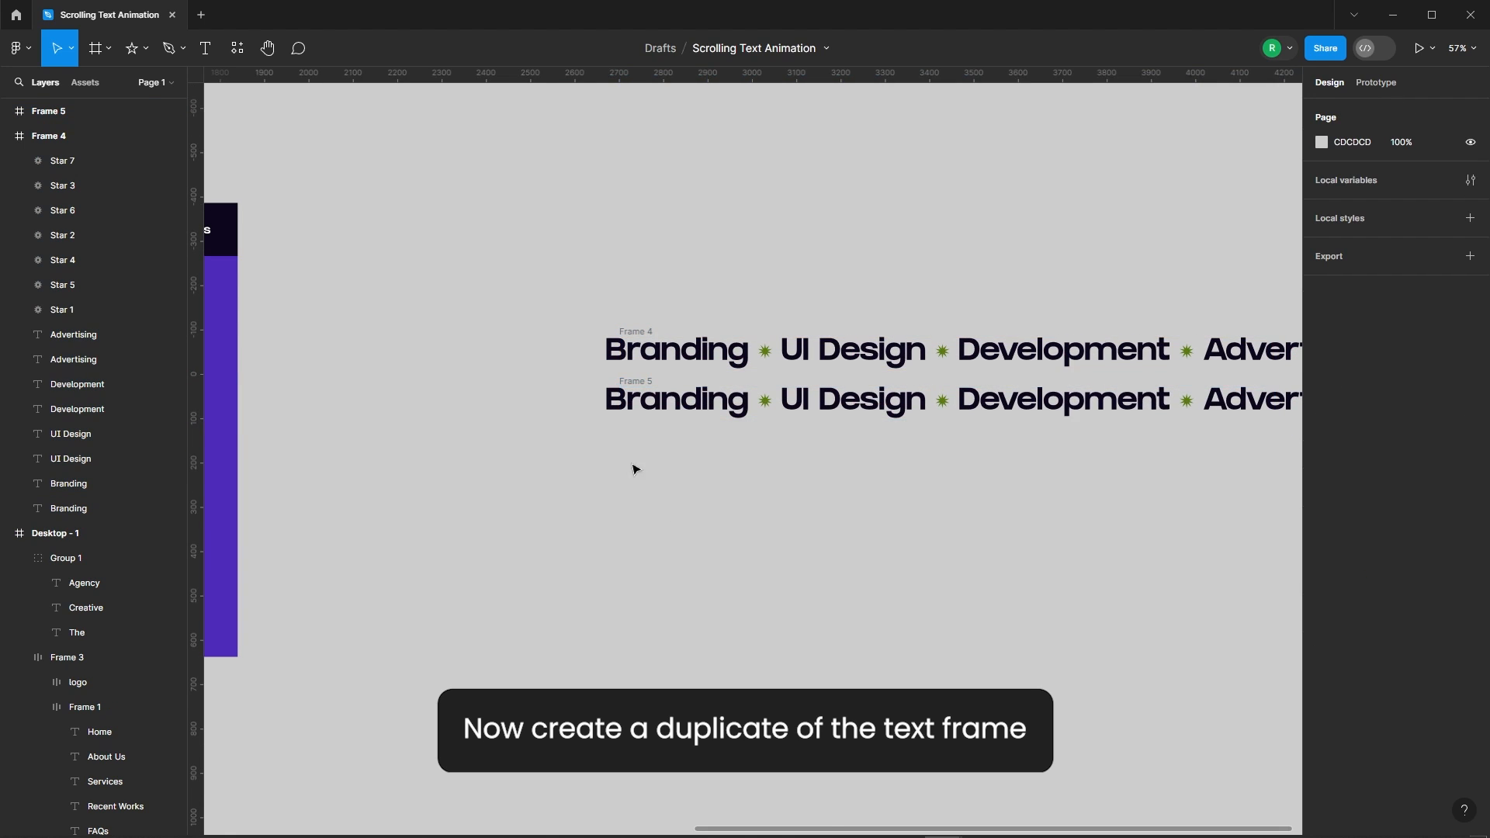
Step: Add a vertical ruler guide at X 2672, aligned with the left edge of the letter B in "Branding"
{"action": "scroll", "coordinate": [621, 369], "scroll_direction": "up", "scroll_amount": 4}
{"action": "left_click", "coordinate": [632, 289]}
{"action": "scroll", "coordinate": [572, 317], "scroll_direction": "up", "scroll_amount": 3}
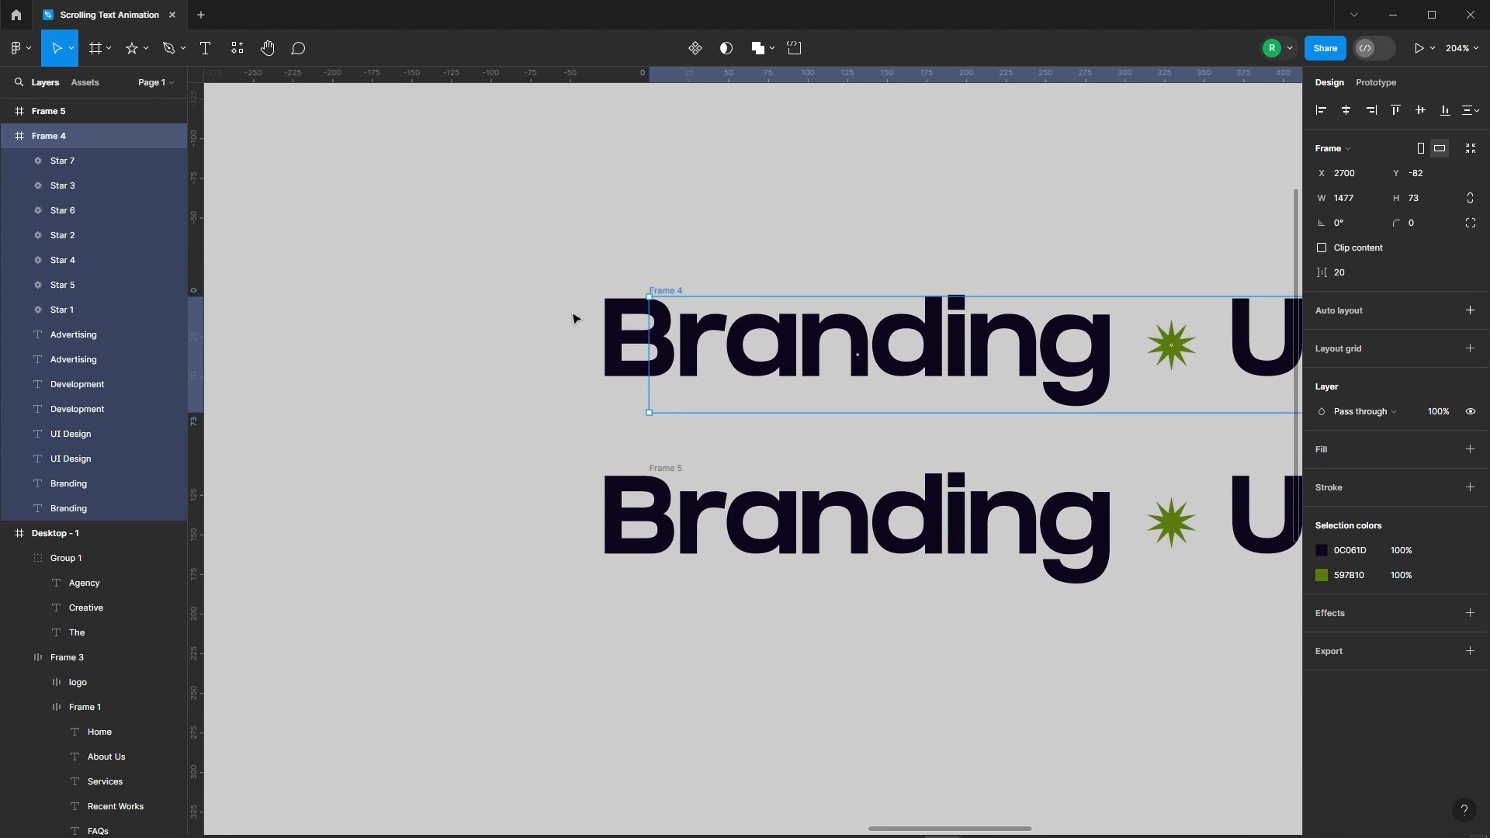
{"action": "left_click", "coordinate": [571, 321]}
{"action": "left_click_drag", "start_coordinate": [198, 329], "coordinate": [599, 335]}
{"action": "scroll", "coordinate": [599, 335], "scroll_direction": "up", "scroll_amount": 10}
{"action": "scroll", "coordinate": [599, 335], "scroll_direction": "up", "scroll_amount": 3}
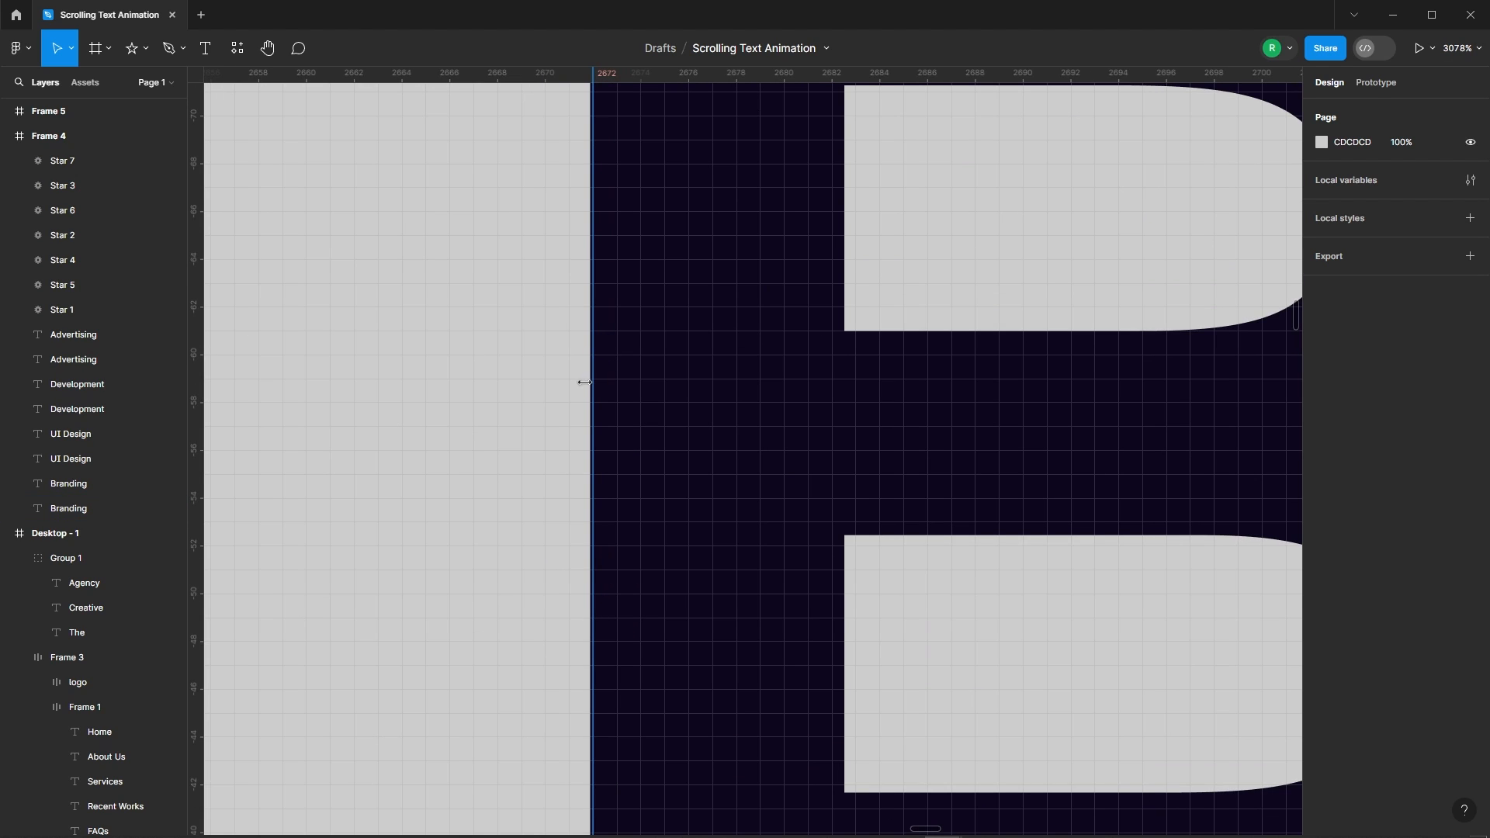
{"action": "scroll", "coordinate": [587, 262], "scroll_direction": "down", "scroll_amount": 6}
{"action": "scroll", "coordinate": [587, 262], "scroll_direction": "down", "scroll_amount": 3}
{"action": "scroll", "coordinate": [506, 446], "scroll_direction": "down", "scroll_amount": 6}
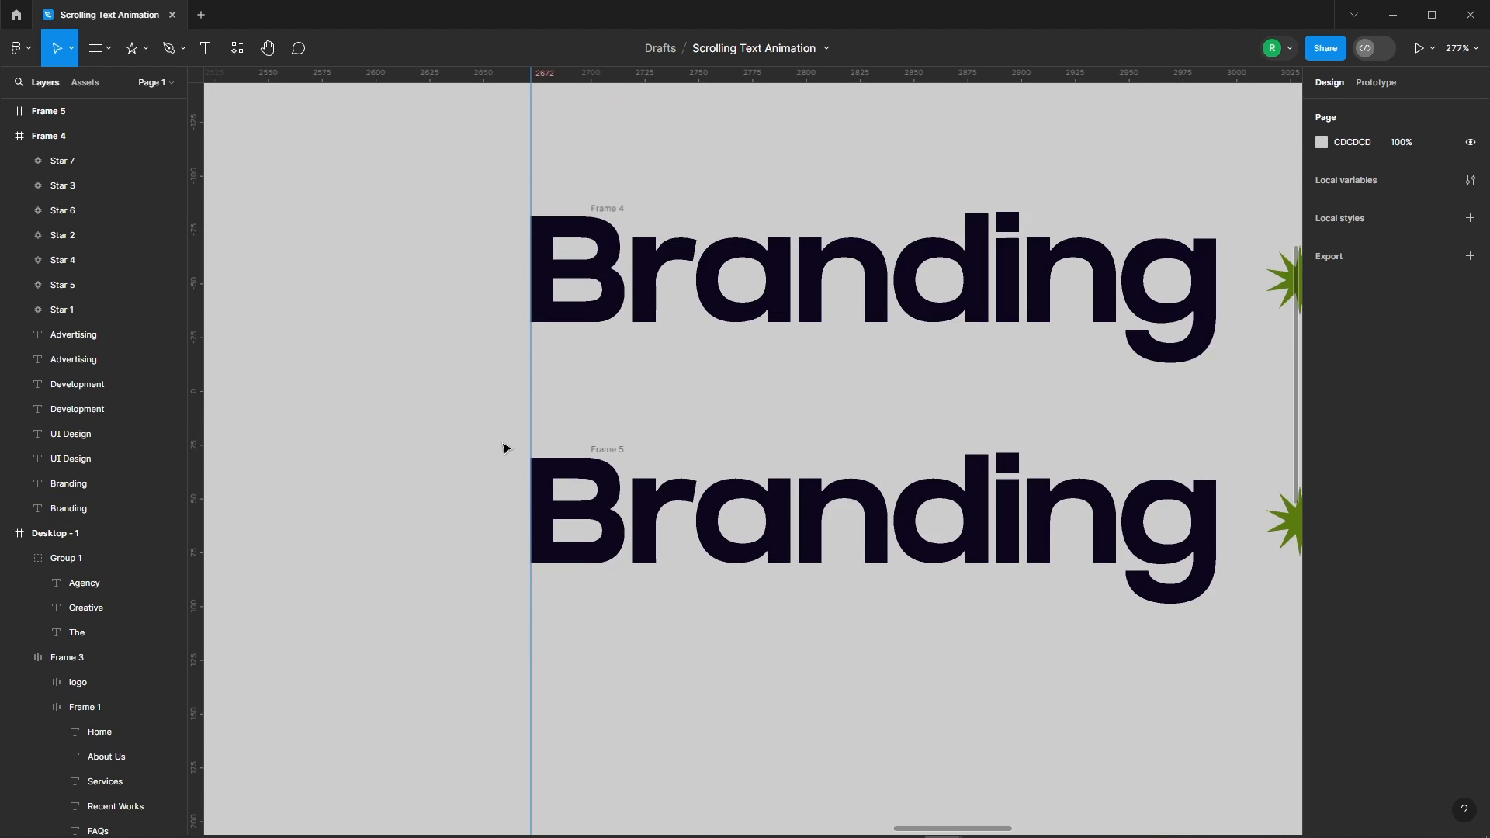
Step: Shift all the words and stars inside Frame 5 left until the second "Branding" starts exactly at the vertical guide
{"action": "left_click", "coordinate": [579, 445]}
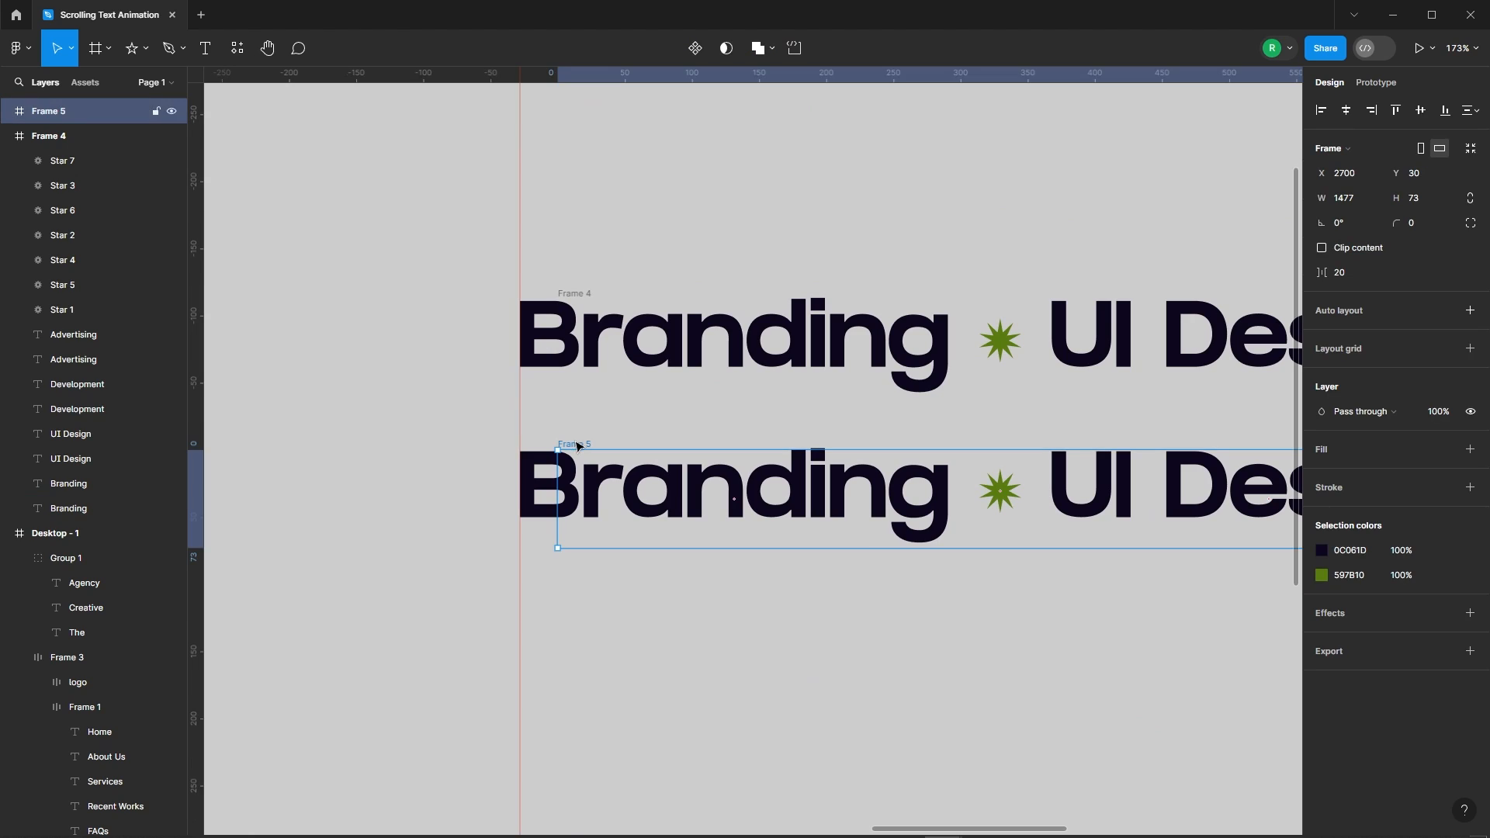
{"action": "left_click", "coordinate": [7, 111]}
{"action": "left_click", "coordinate": [87, 137]}
{"action": "left_click", "coordinate": [123, 486], "text": "shift"}
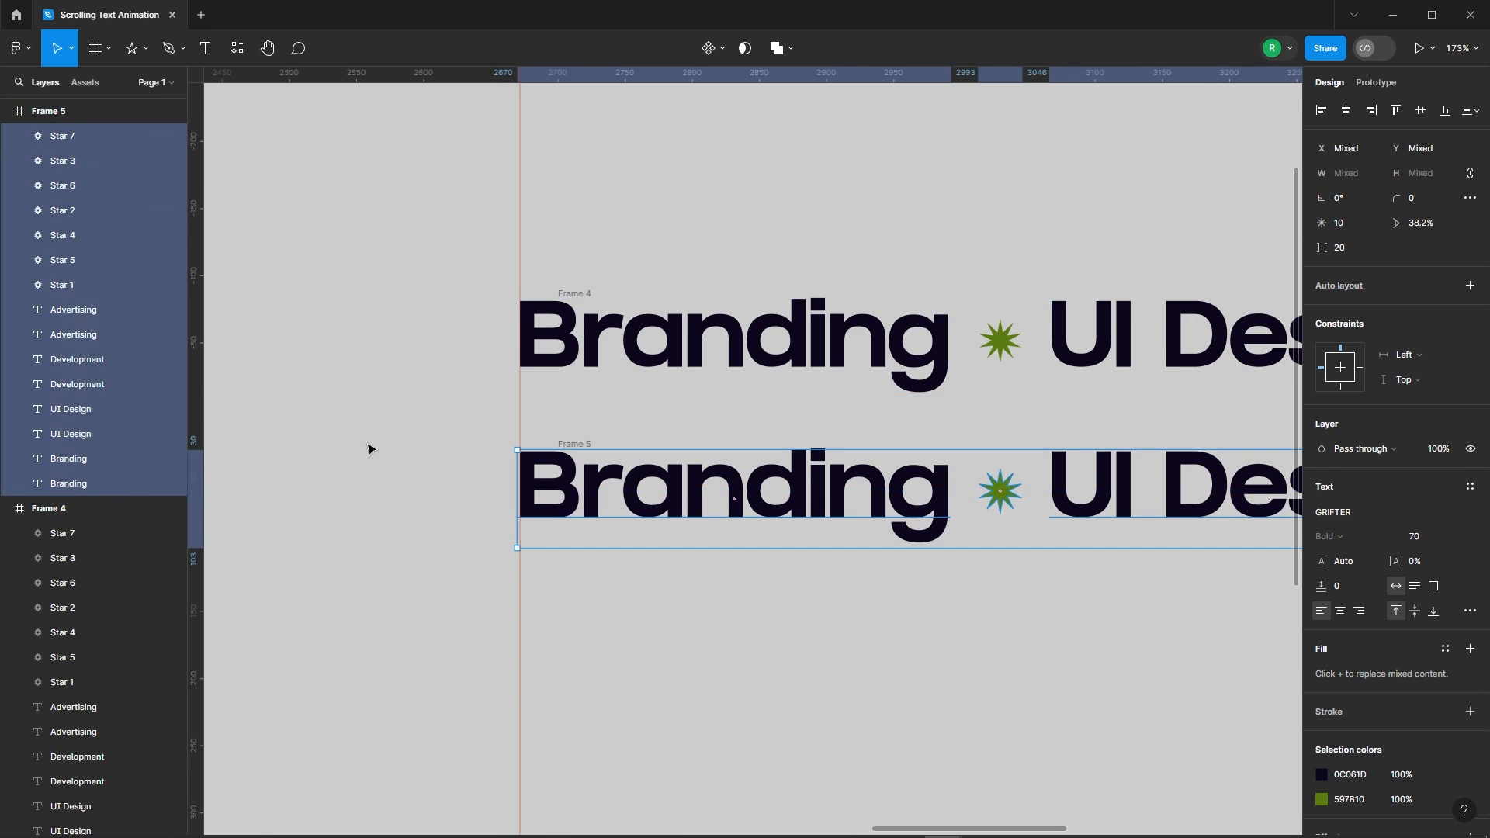
{"action": "scroll", "coordinate": [369, 444], "scroll_direction": "down", "scroll_amount": 3}
{"action": "key", "text": "shift+Left"}
{"action": "key", "text": "shift+Left"}
{"action": "key", "text": "shift+Left"}
{"action": "key", "text": "shift+Left"}
{"action": "key", "text": "shift+Left"}
{"action": "key", "text": "shift+Left"}
{"action": "key", "text": "shift+Left"}
{"action": "key", "text": "shift+Left"}
{"action": "key", "text": "shift+Left"}
{"action": "key", "text": "shift+Left"}
{"action": "key", "text": "shift+Left"}
{"action": "key", "text": "shift+Left"}
{"action": "key", "text": "shift+Left"}
{"action": "key", "text": "shift+Left"}
{"action": "key", "text": "shift+Left"}
{"action": "key", "text": "shift+Left"}
{"action": "key", "text": "shift+Left"}
{"action": "key", "text": "shift+Left"}
{"action": "key", "text": "shift+Left"}
{"action": "key", "text": "shift+Left"}
{"action": "key", "text": "shift+Left"}
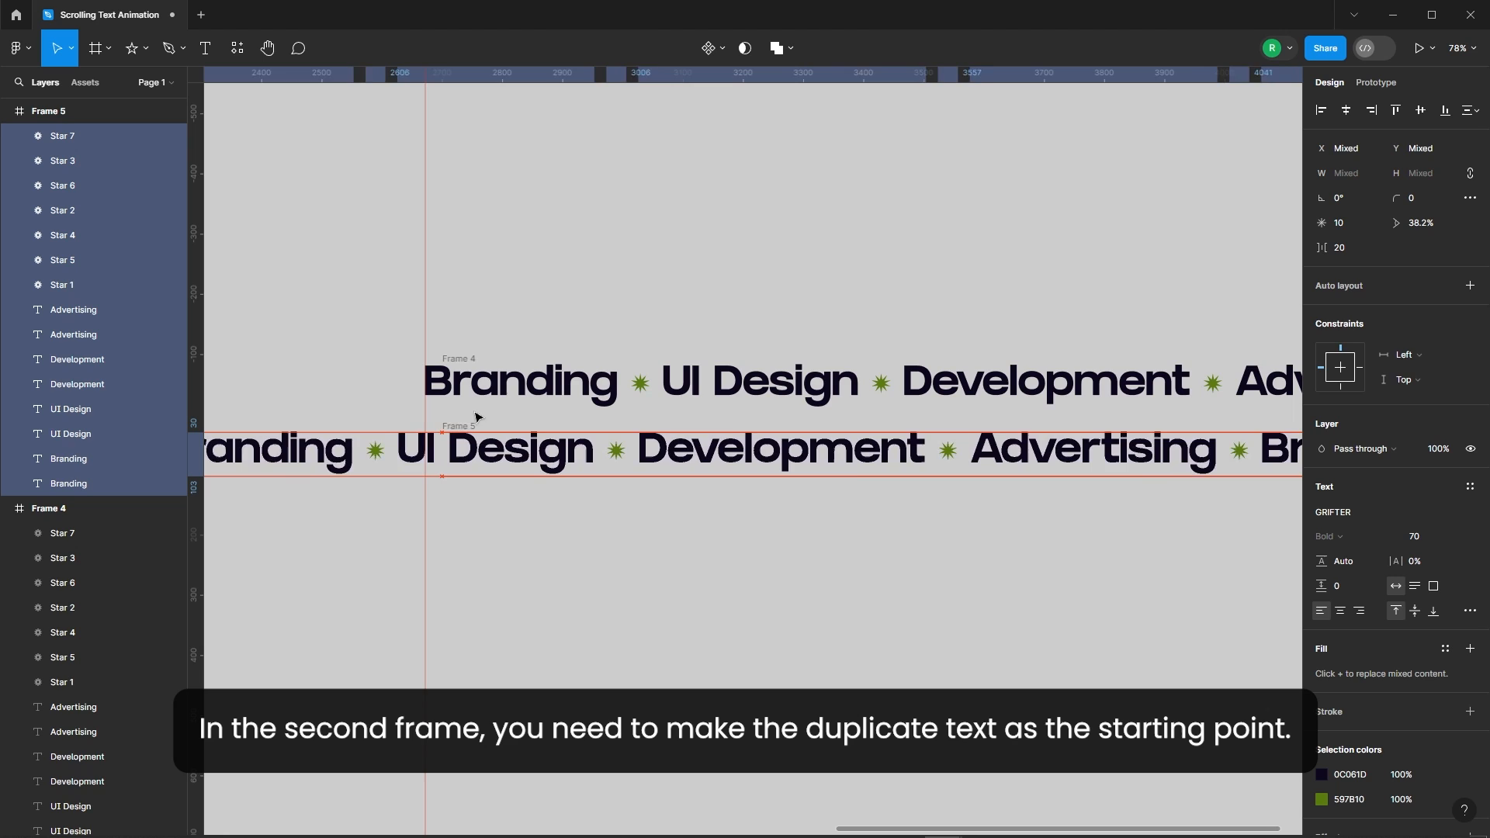
{"action": "key", "text": "shift+Left"}
{"action": "key", "text": "shift+Left"}
{"action": "key", "text": "shift+Left"}
{"action": "key", "text": "shift+Left"}
{"action": "key", "text": "shift+Left"}
{"action": "key", "text": "shift+Left"}
{"action": "key", "text": "shift+Left"}
{"action": "key", "text": "shift+Left"}
{"action": "key", "text": "shift+Left"}
{"action": "key", "text": "shift+Left"}
{"action": "key", "text": "shift+Left"}
{"action": "key", "text": "shift+Left"}
{"action": "key", "text": "shift+Left"}
{"action": "key", "text": "shift+Left"}
{"action": "key", "text": "shift+Left"}
{"action": "key", "text": "shift+Left"}
{"action": "key", "text": "shift+Left"}
{"action": "key", "text": "shift+Left"}
{"action": "key", "text": "shift+Left"}
{"action": "key", "text": "shift+Left"}
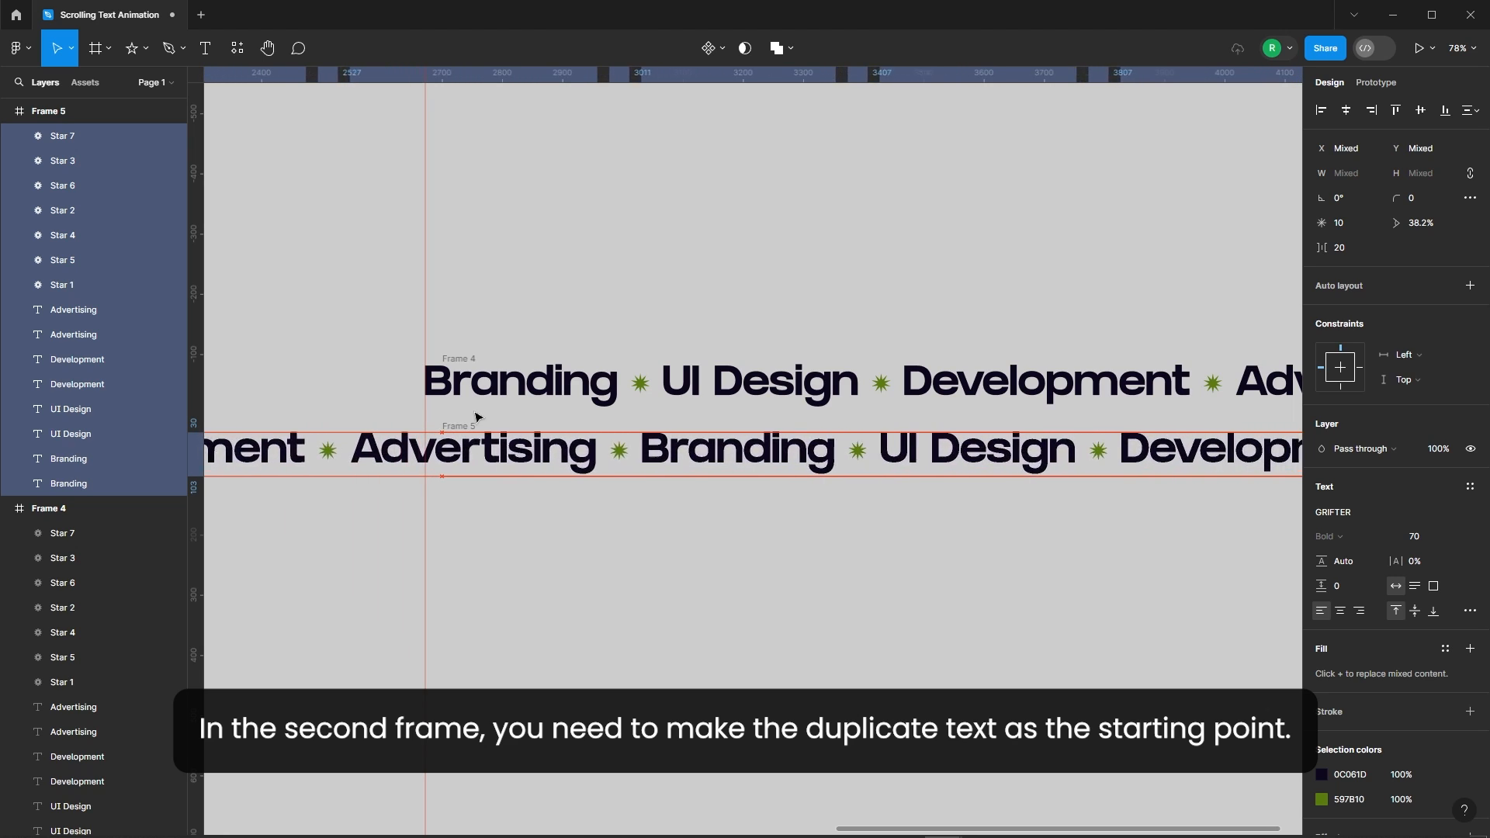
{"action": "scroll", "coordinate": [477, 417], "scroll_direction": "up", "scroll_amount": 10}
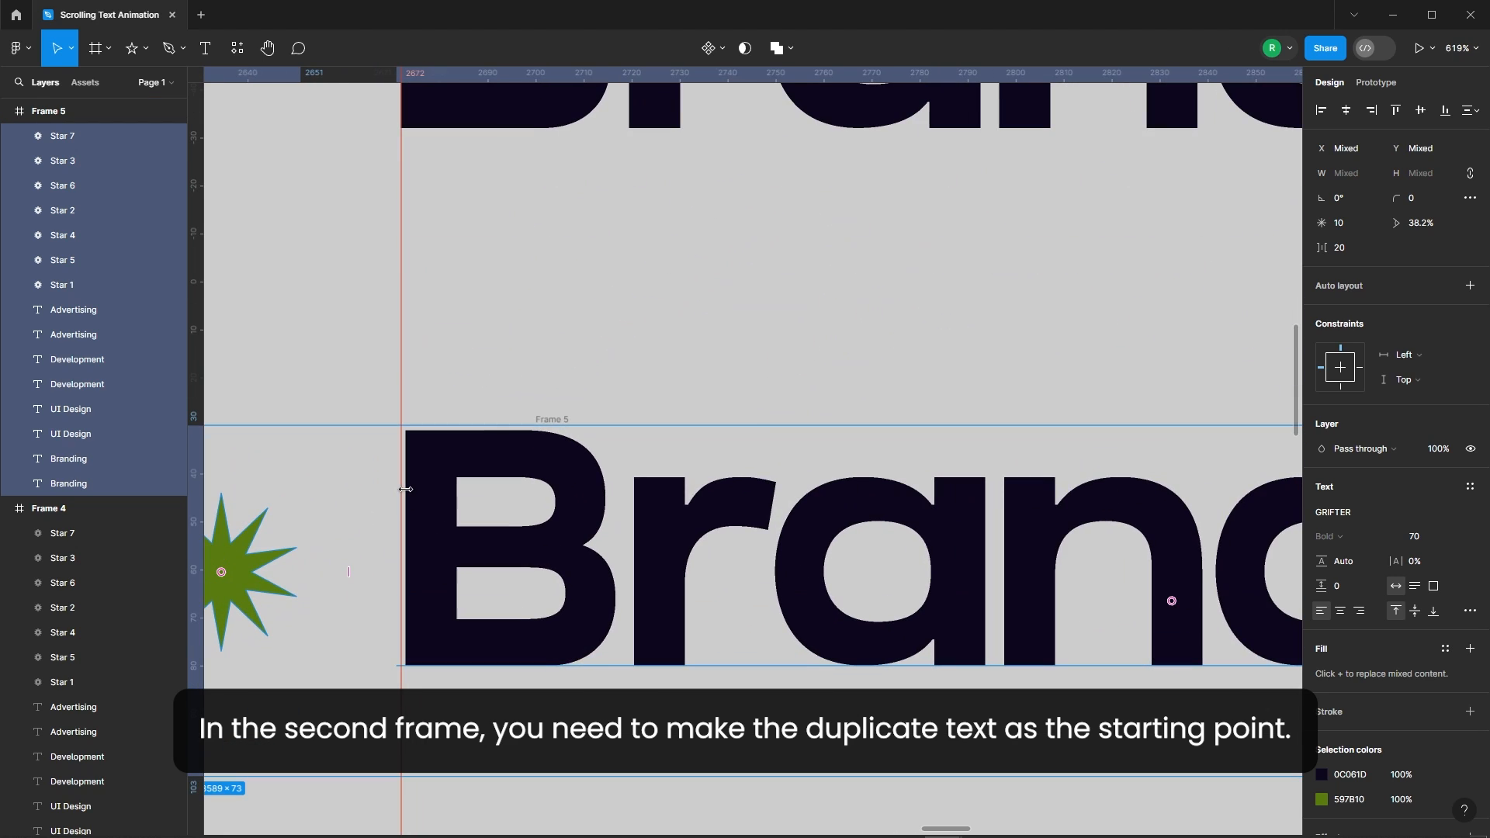
{"action": "key", "text": "Left"}
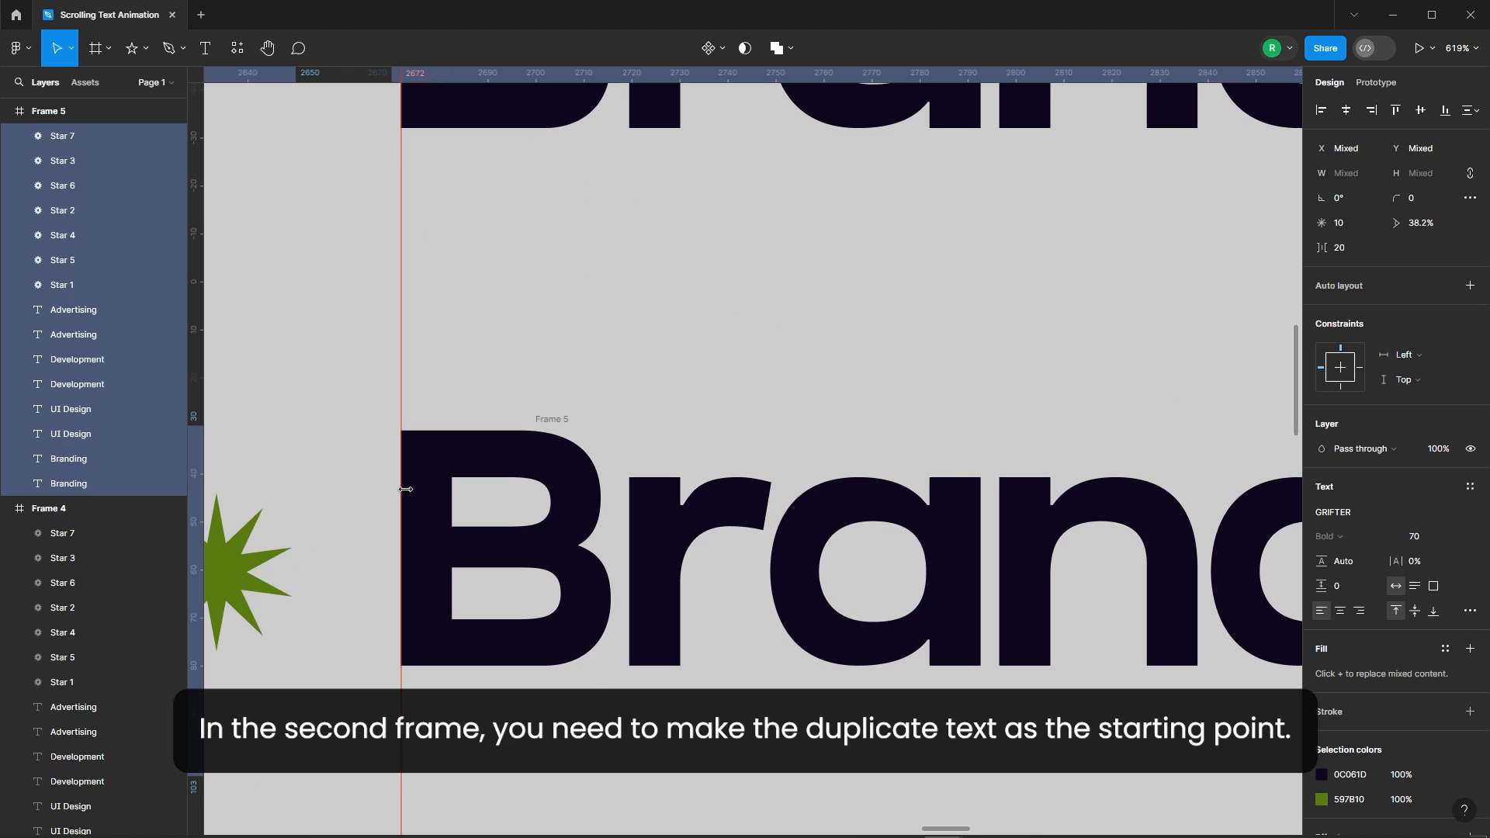
Step: Examine whether the second "Branding" in Frame 5 lines up with the first "Branding" in Frame 4
{"action": "scroll", "coordinate": [375, 426], "scroll_direction": "up", "scroll_amount": 5}
{"action": "scroll", "coordinate": [332, 354], "scroll_direction": "down", "scroll_amount": 7}
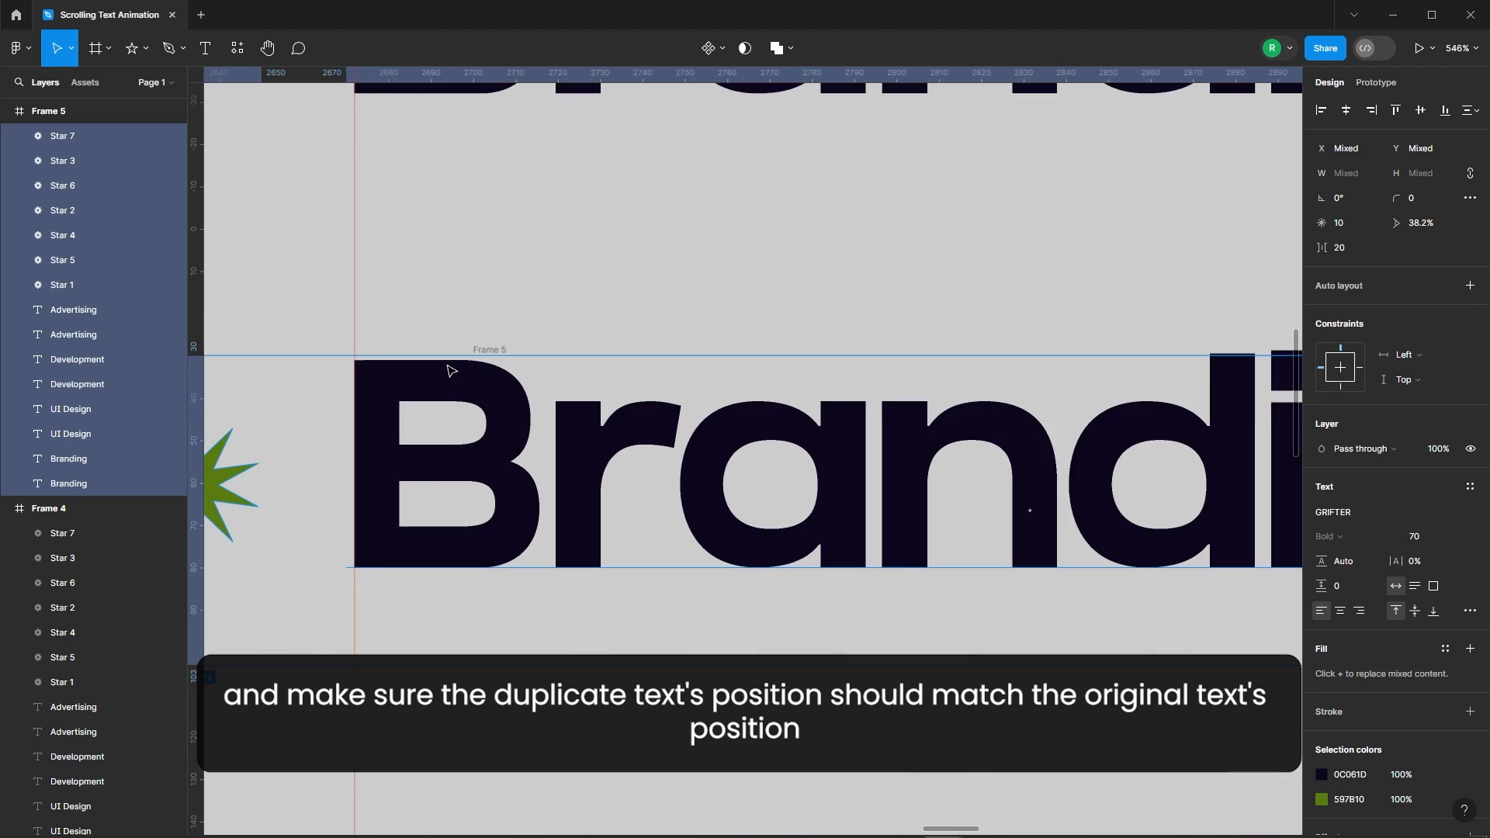
{"action": "left_click", "coordinate": [326, 280]}
{"action": "left_click", "coordinate": [488, 169]}
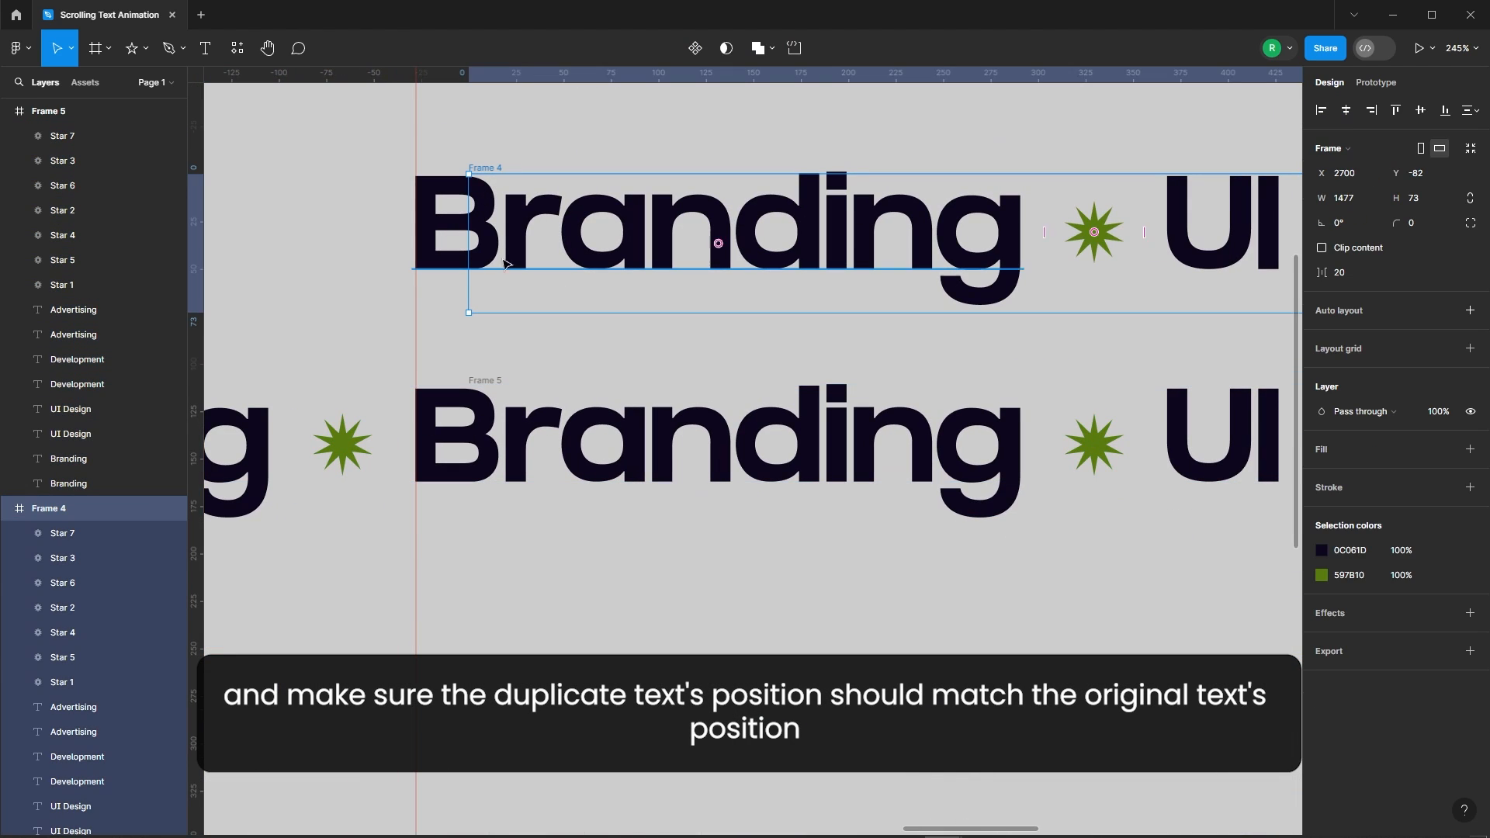
{"action": "left_click", "coordinate": [486, 380], "text": "shift"}
{"action": "scroll", "coordinate": [490, 241], "scroll_direction": "down", "scroll_amount": 5}
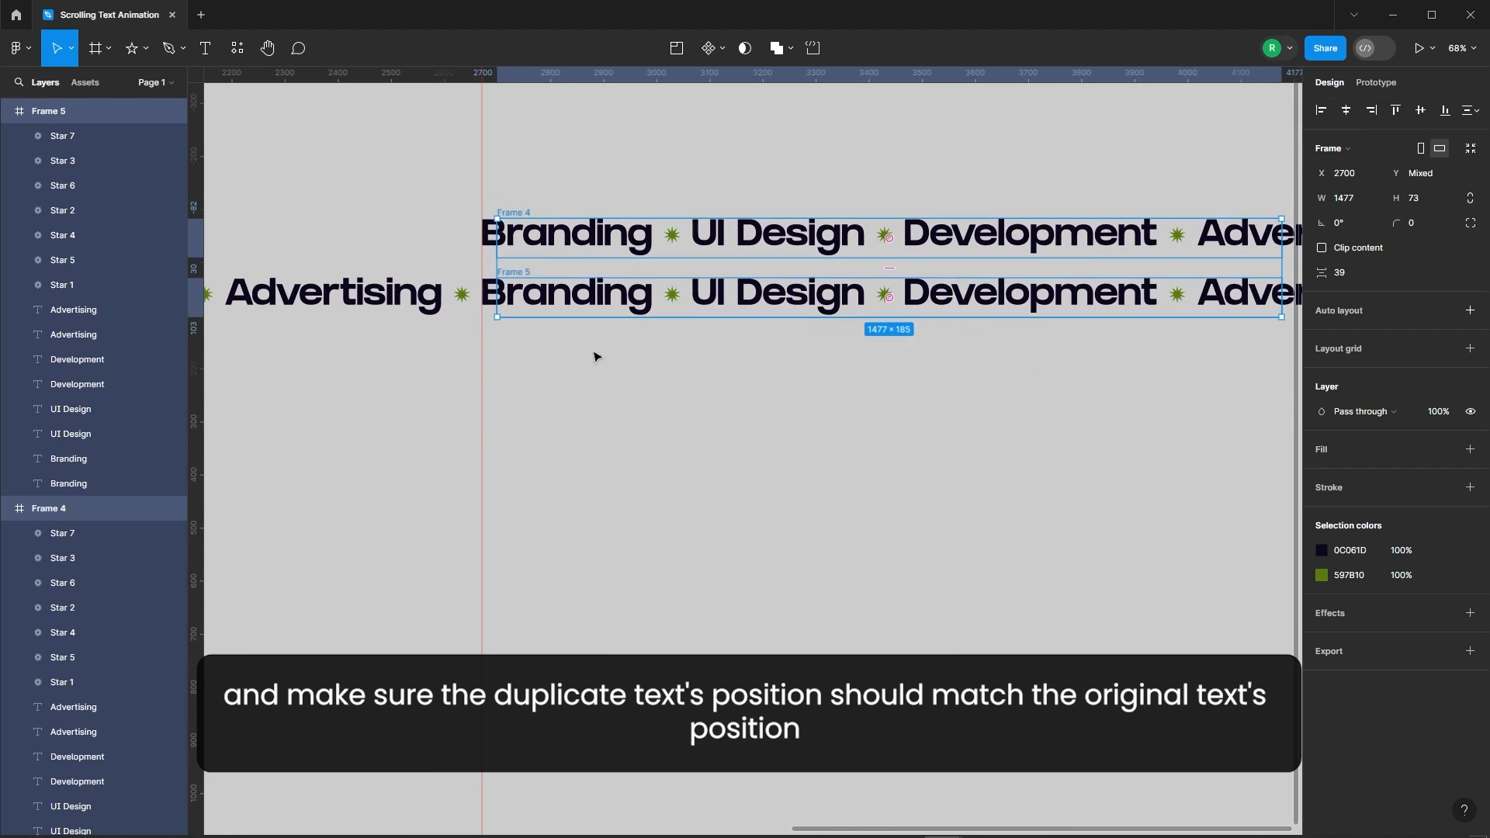
{"action": "left_click", "coordinate": [612, 386]}
{"action": "scroll", "coordinate": [544, 326], "scroll_direction": "down", "scroll_amount": 4}
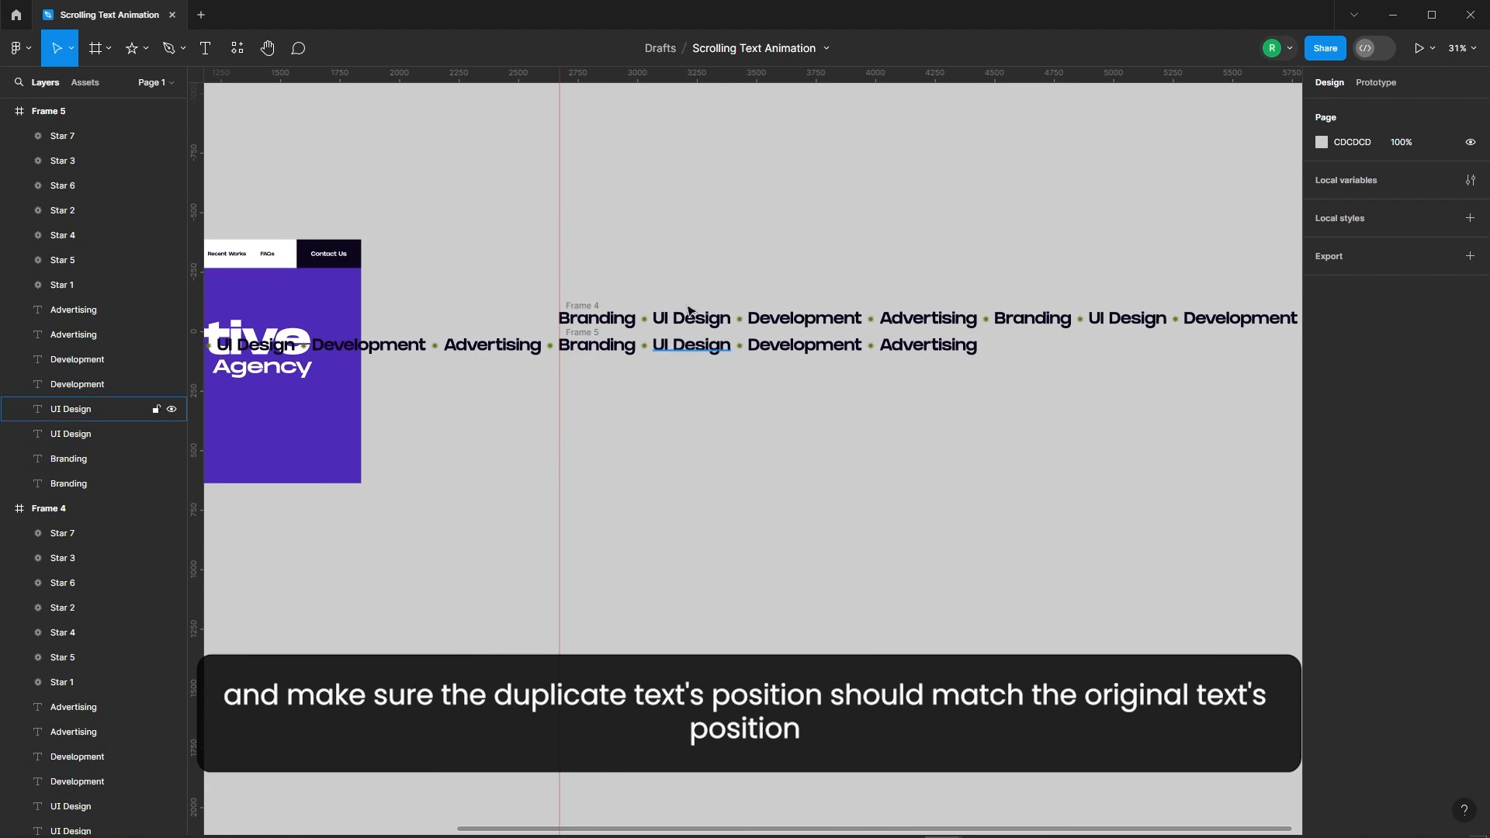
Step: Combine Frame 4 and Frame 5 into a single component set
{"action": "left_click", "coordinate": [590, 320]}
{"action": "scroll", "coordinate": [575, 334], "scroll_direction": "up", "scroll_amount": 3}
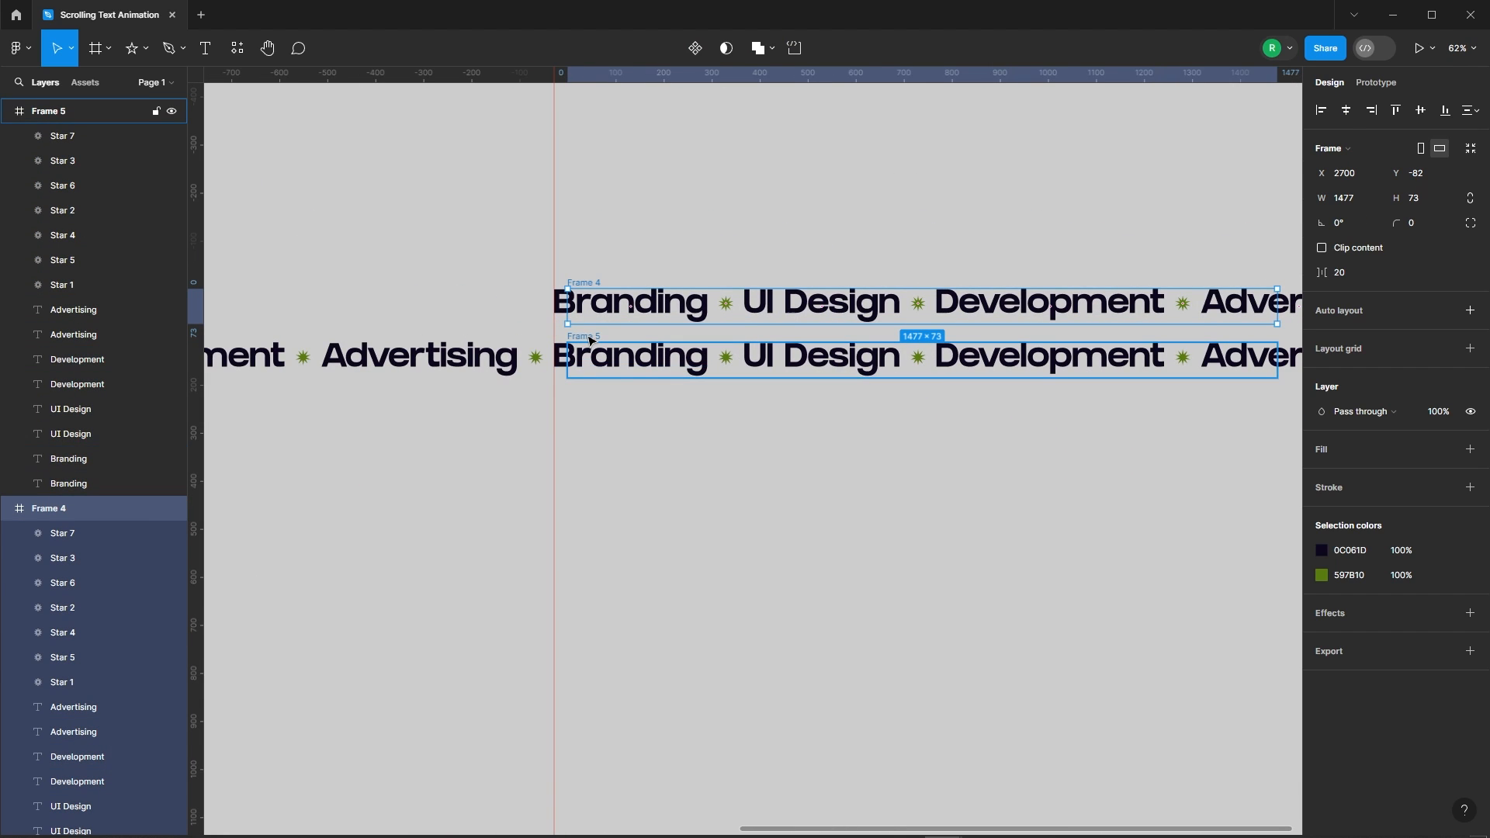
{"action": "left_click", "coordinate": [597, 359], "text": "shift"}
{"action": "left_click", "coordinate": [714, 48]}
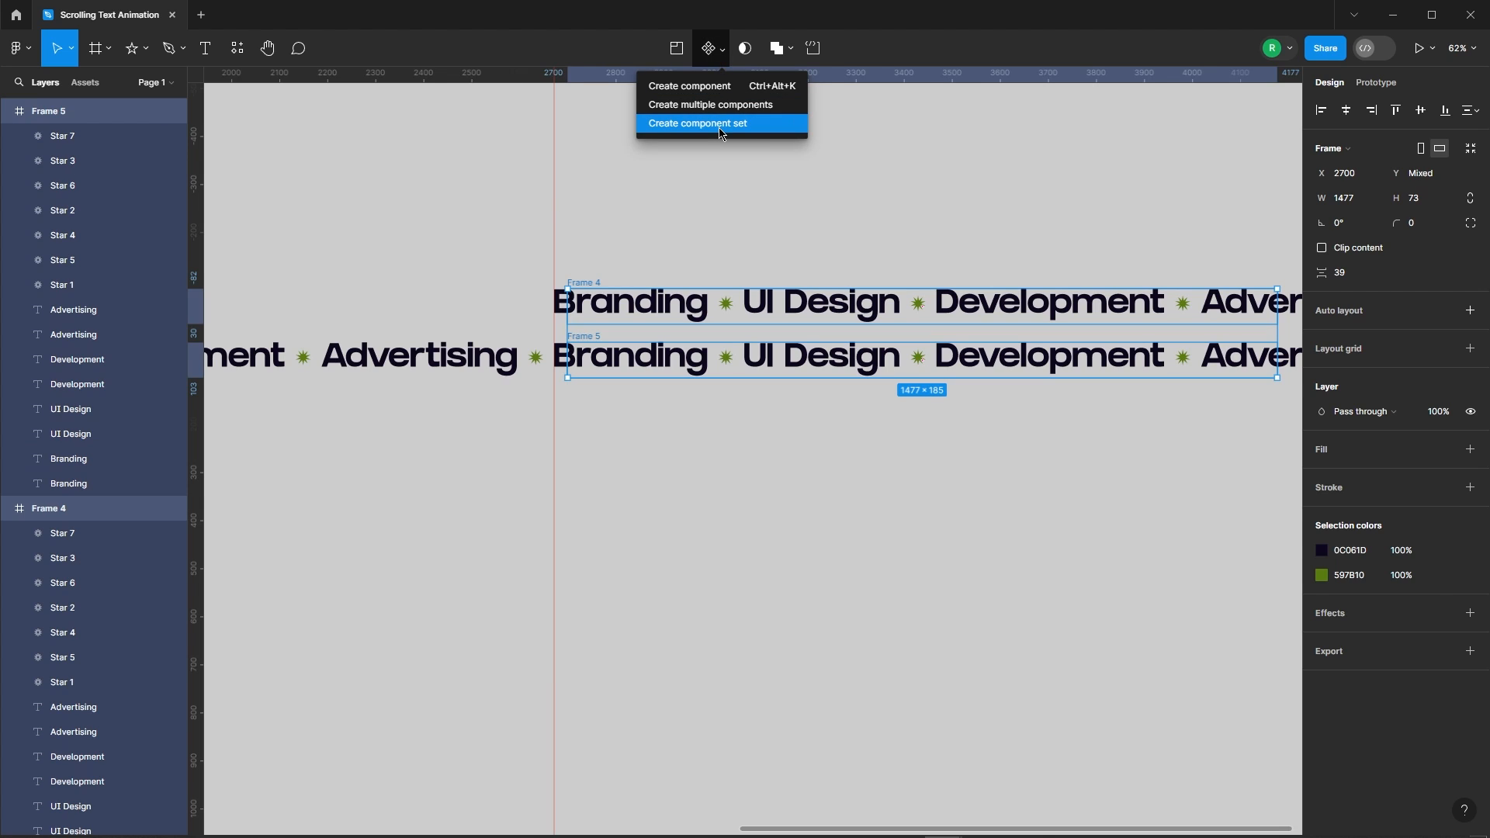
{"action": "left_click", "coordinate": [710, 123]}
{"action": "scroll", "coordinate": [699, 194], "scroll_direction": "down", "scroll_amount": 1}
{"action": "left_click", "coordinate": [742, 190]}
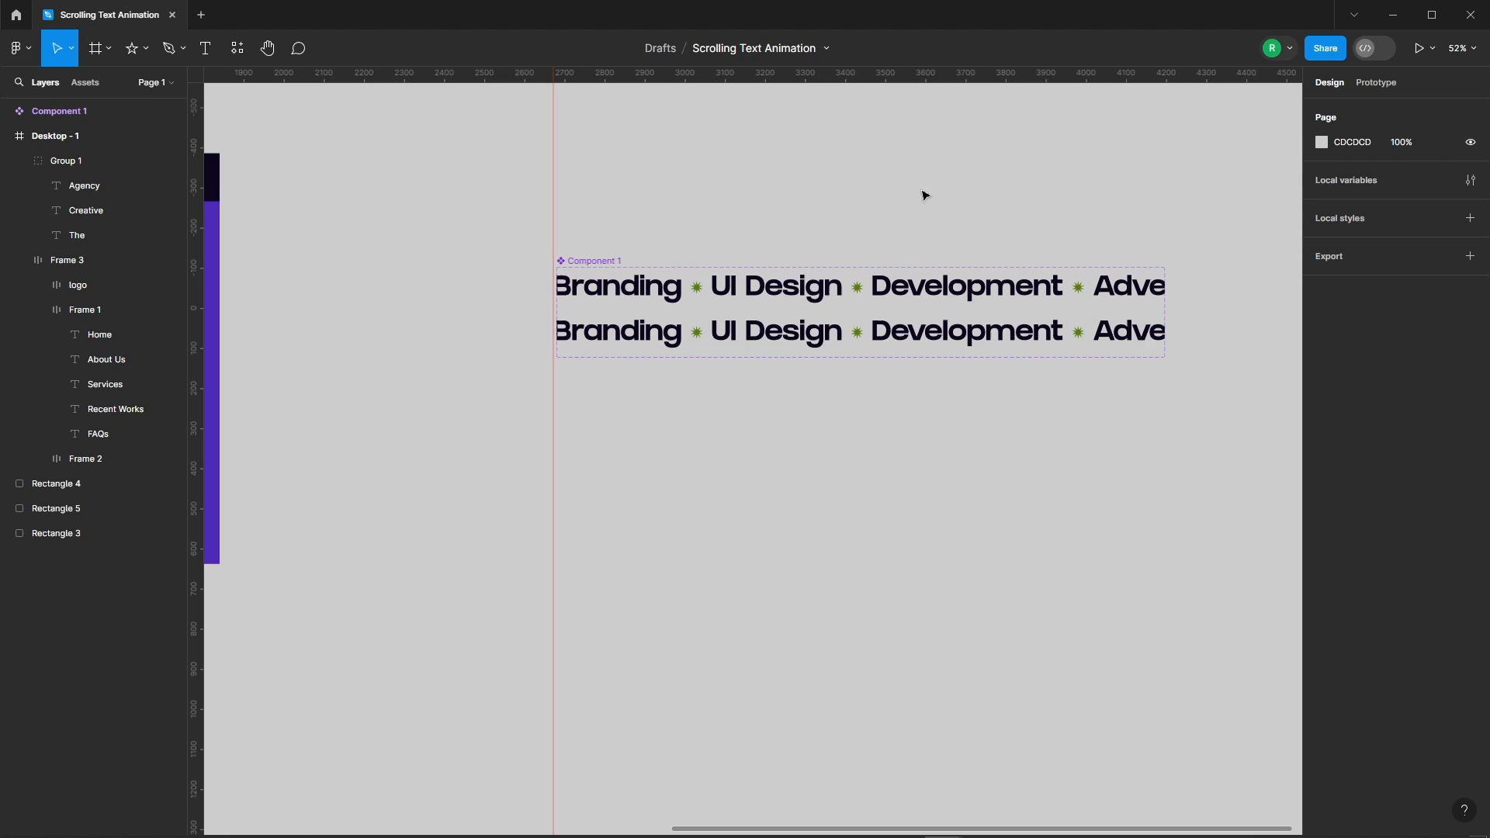
Step: Link the Frame 4 variant to Frame 5 with a Change to interaction triggered After delay of 1ms
{"action": "scroll", "coordinate": [919, 220], "scroll_direction": "up", "scroll_amount": 1}
{"action": "scroll", "coordinate": [880, 226], "scroll_direction": "up", "scroll_amount": 3}
{"action": "left_click", "coordinate": [835, 351]}
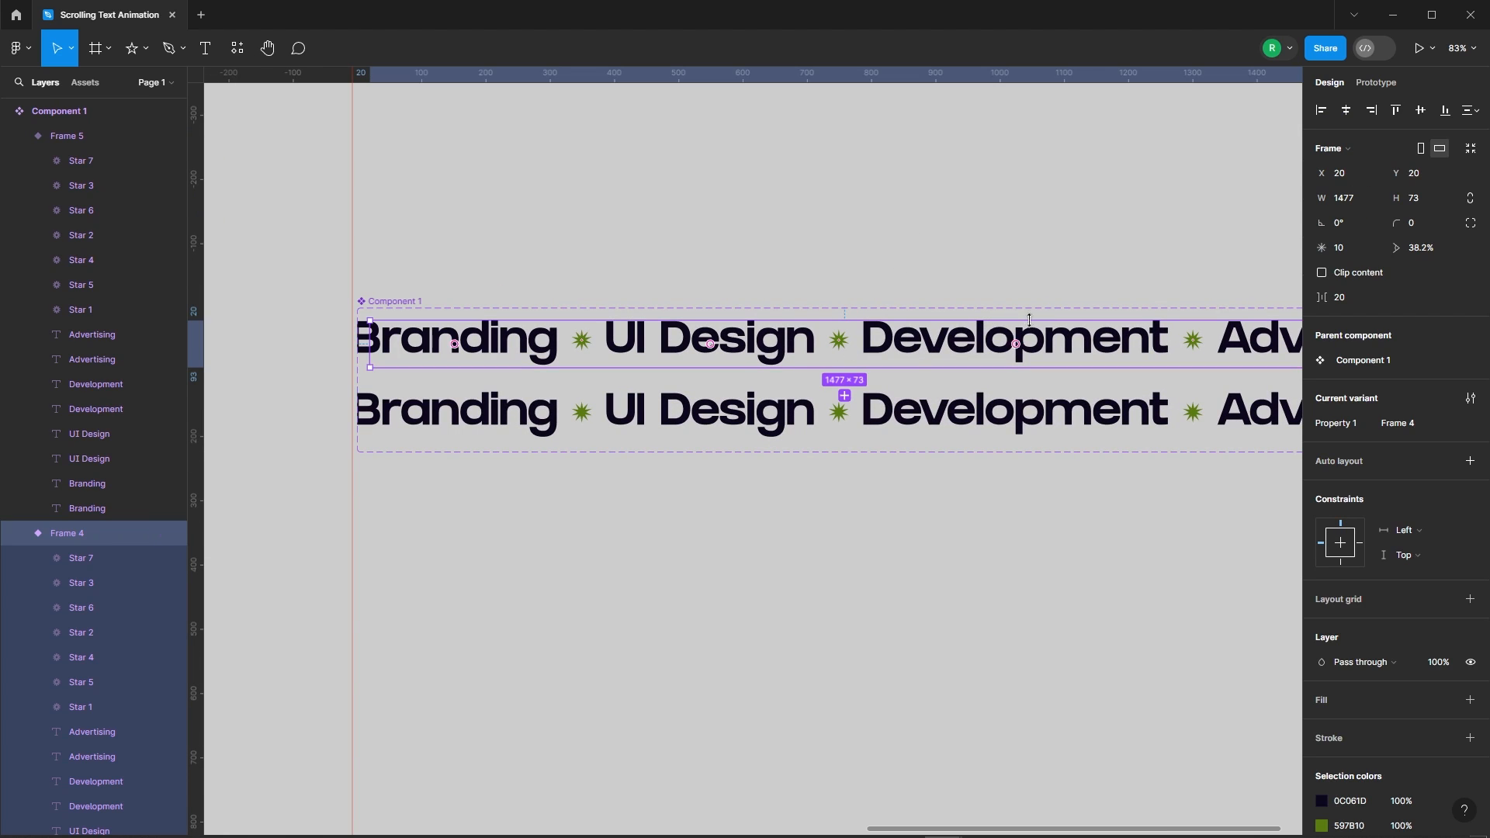
{"action": "left_click", "coordinate": [1385, 85]}
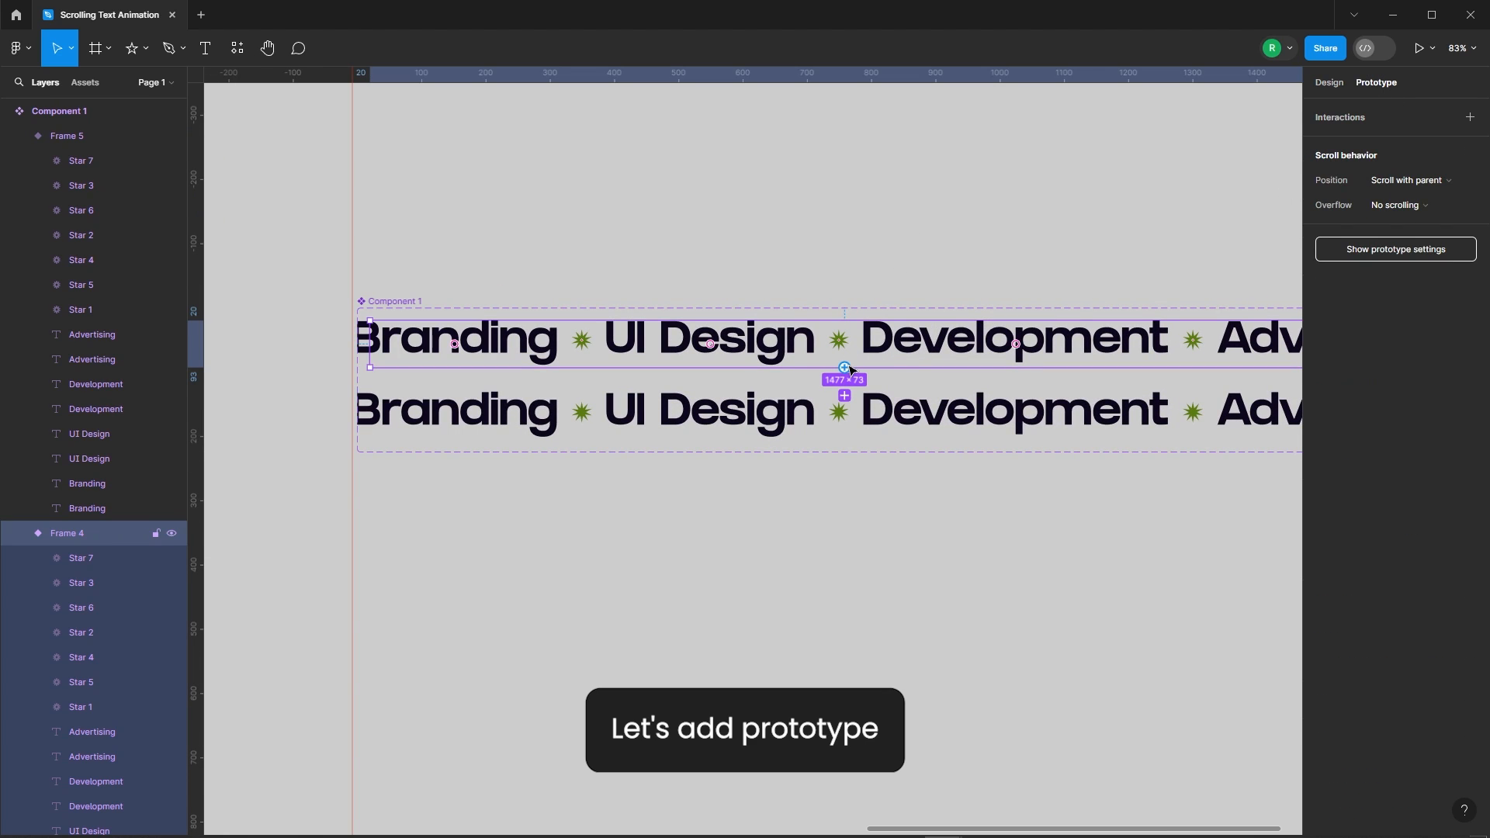
{"action": "left_click_drag", "start_coordinate": [845, 368], "coordinate": [856, 408]}
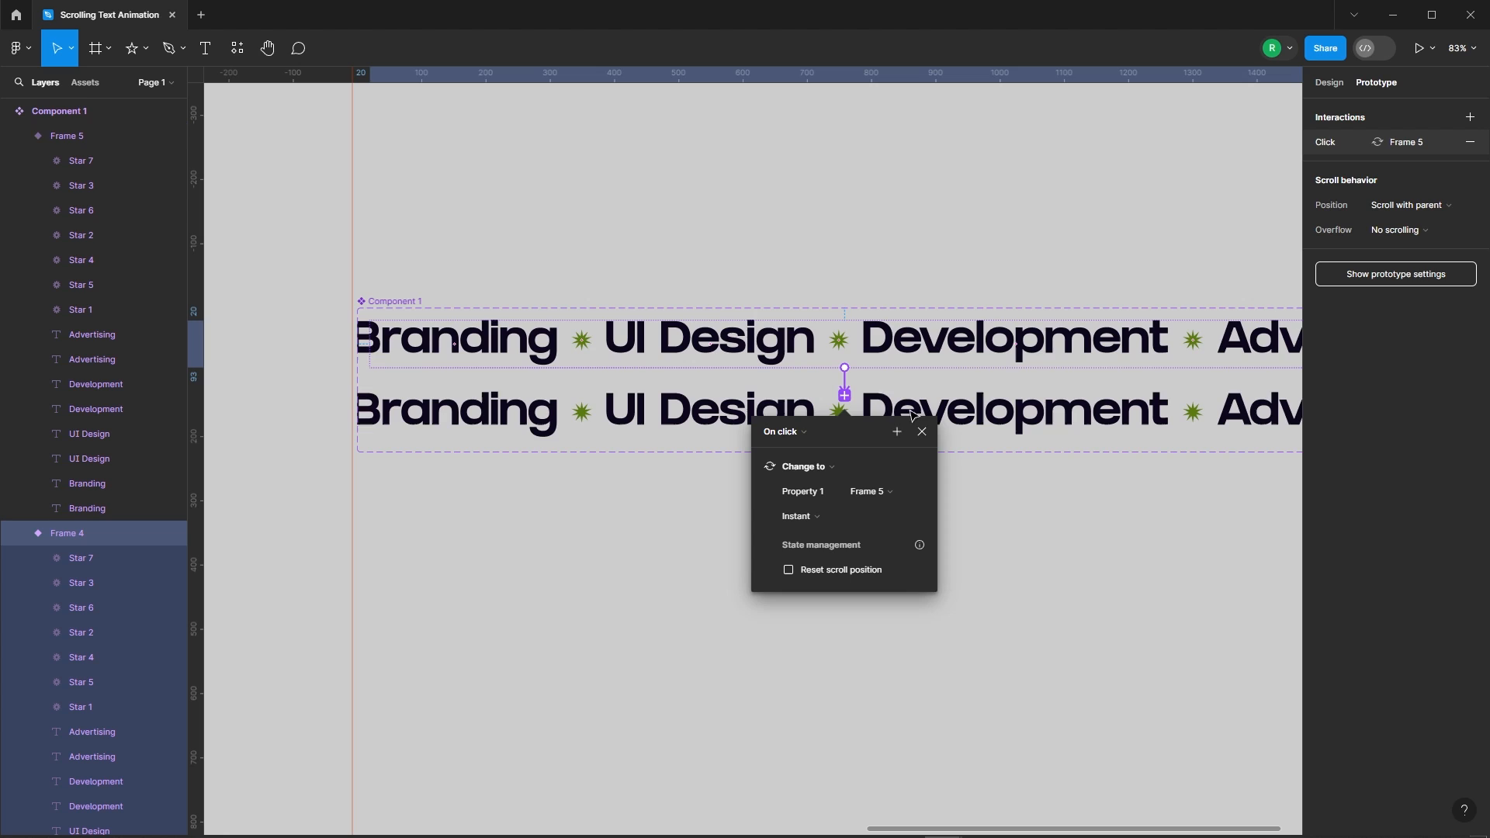
{"action": "left_click", "coordinate": [790, 432]}
{"action": "left_click", "coordinate": [786, 621]}
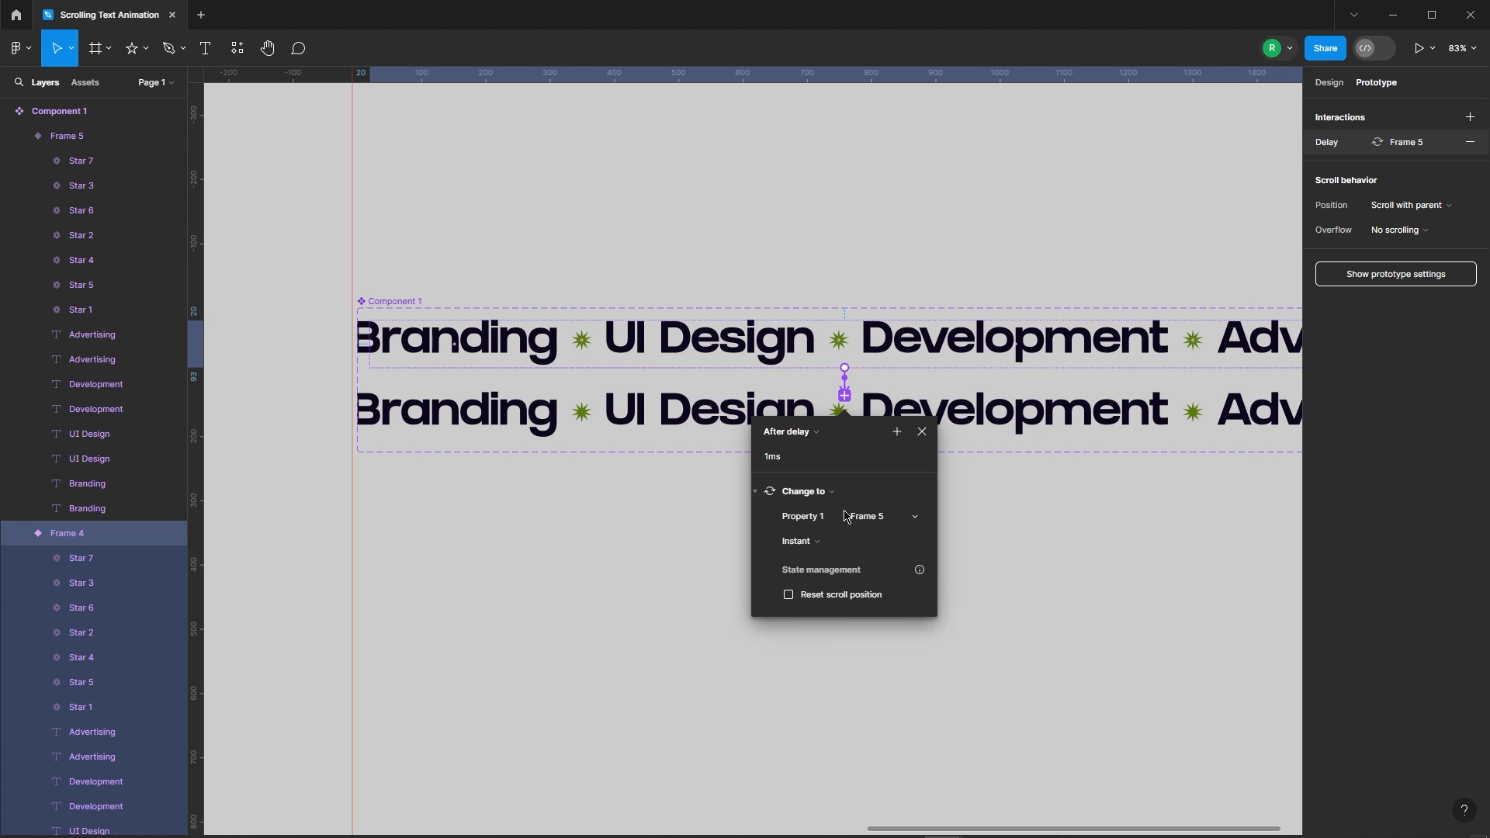
Step: Set the Frame 4 to Frame 5 transition to Smart animate with Linear easing and a 10000ms duration
{"action": "left_click", "coordinate": [817, 541]}
{"action": "left_click", "coordinate": [817, 578]}
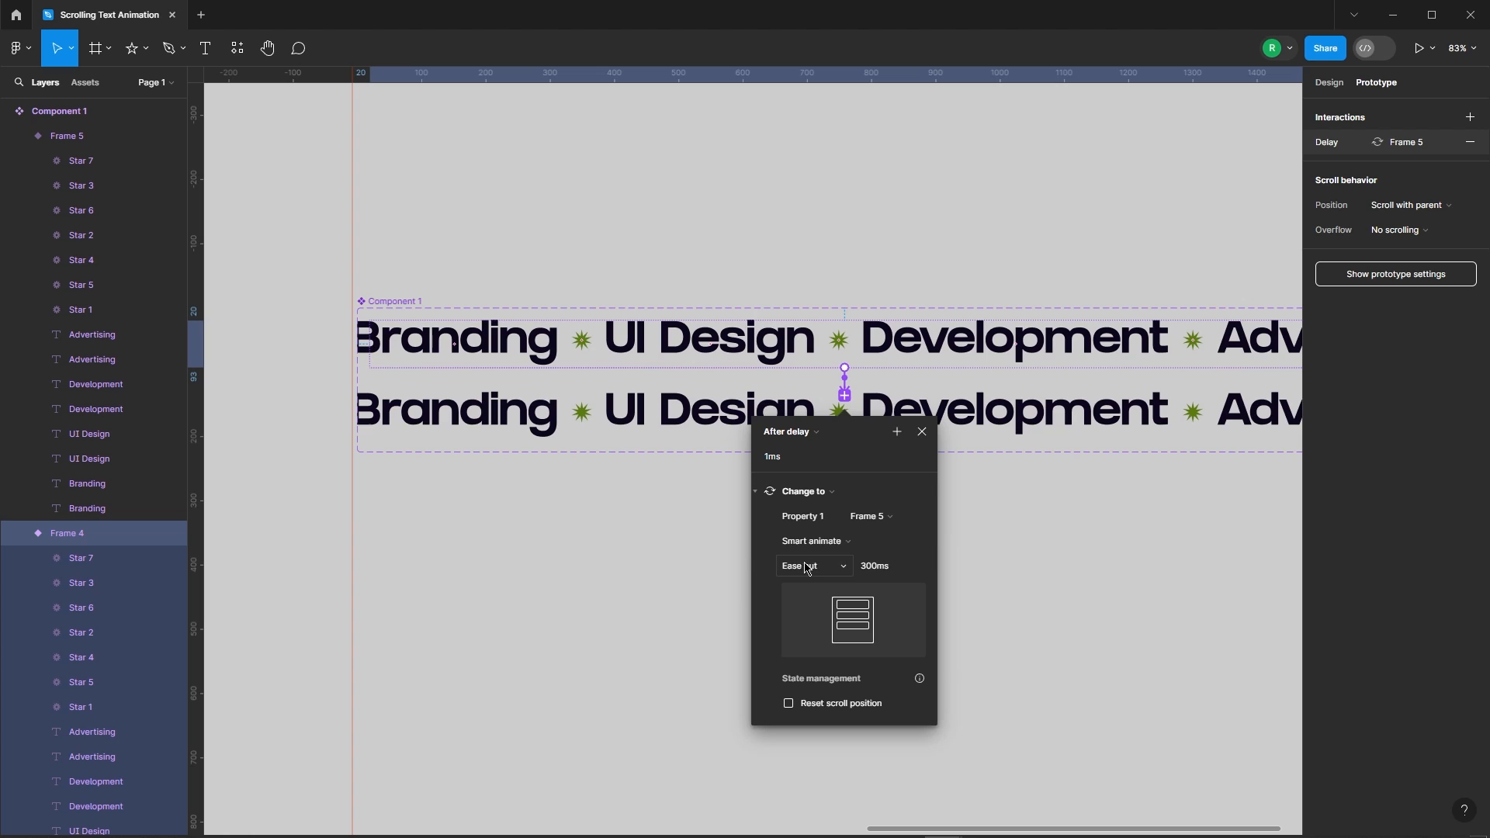
{"action": "left_click", "coordinate": [807, 566]}
{"action": "left_click", "coordinate": [815, 515]}
{"action": "left_click", "coordinate": [879, 568]}
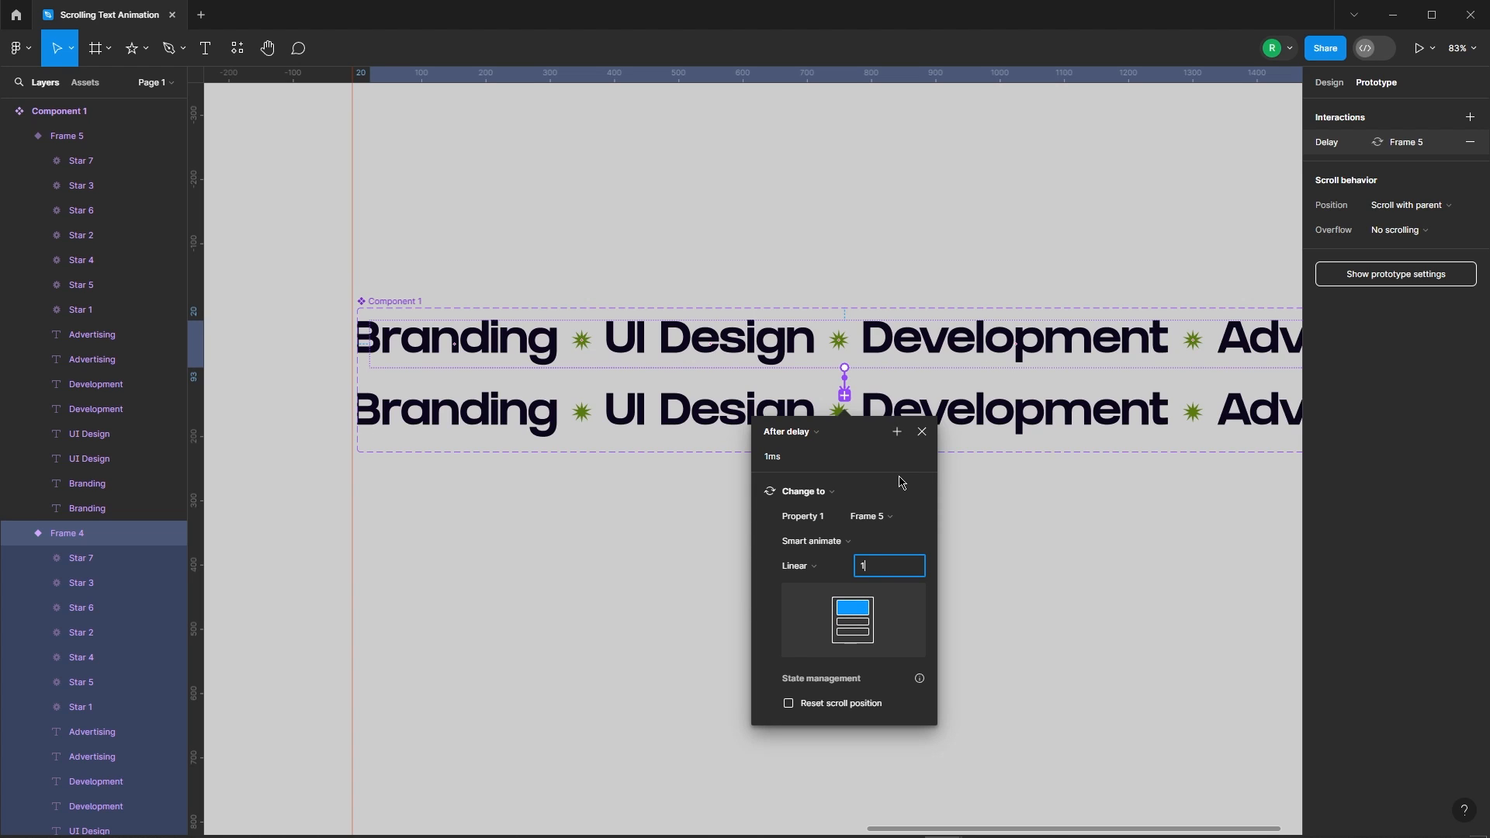
{"action": "type", "text": "10000ms"}
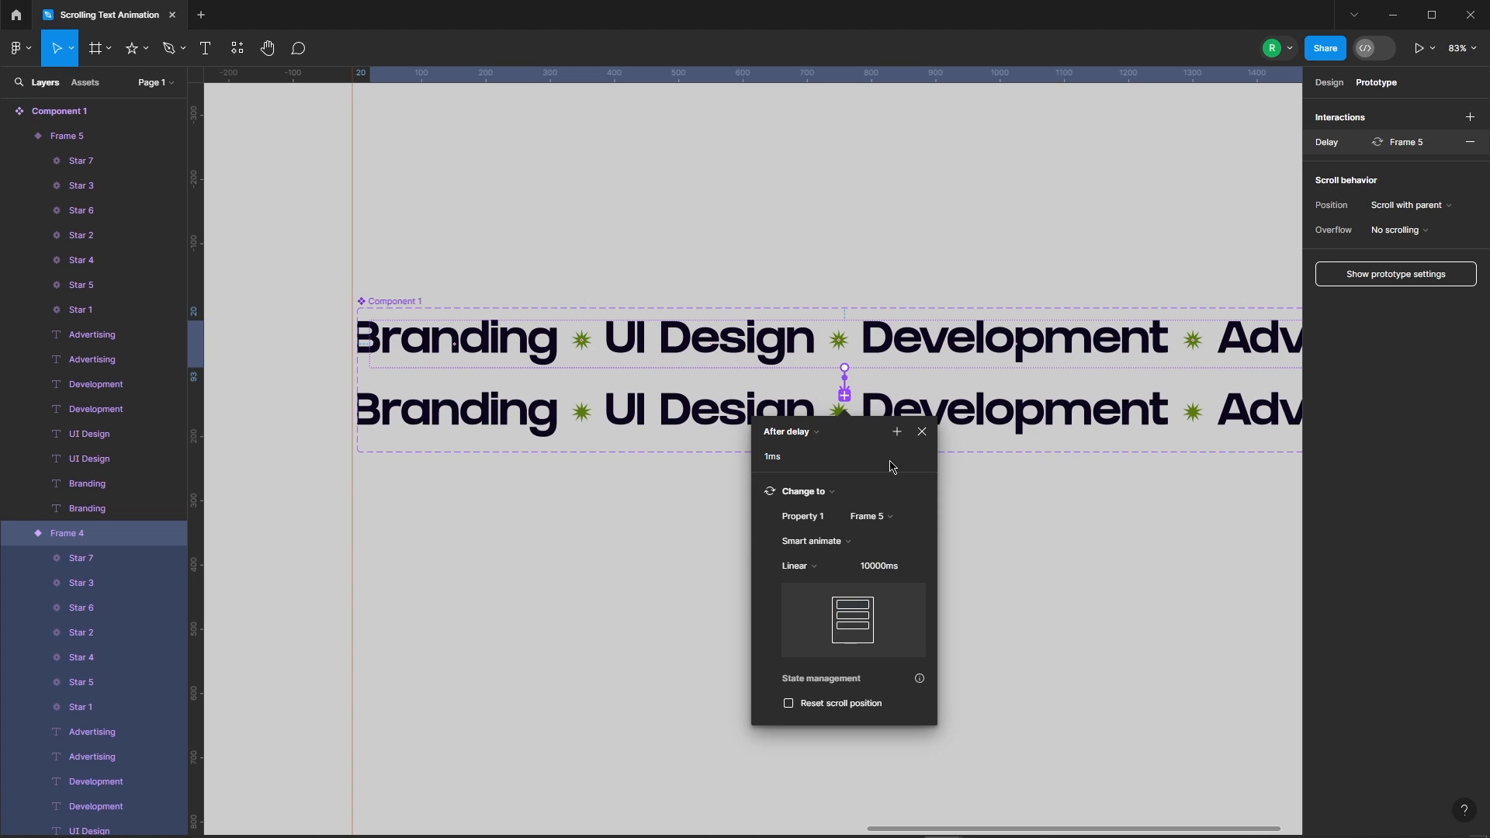
{"action": "left_click", "coordinate": [922, 432]}
Step: Link the Frame 5 variant back to Frame 4 with an After delay trigger of 1ms
{"action": "left_click", "coordinate": [850, 435]}
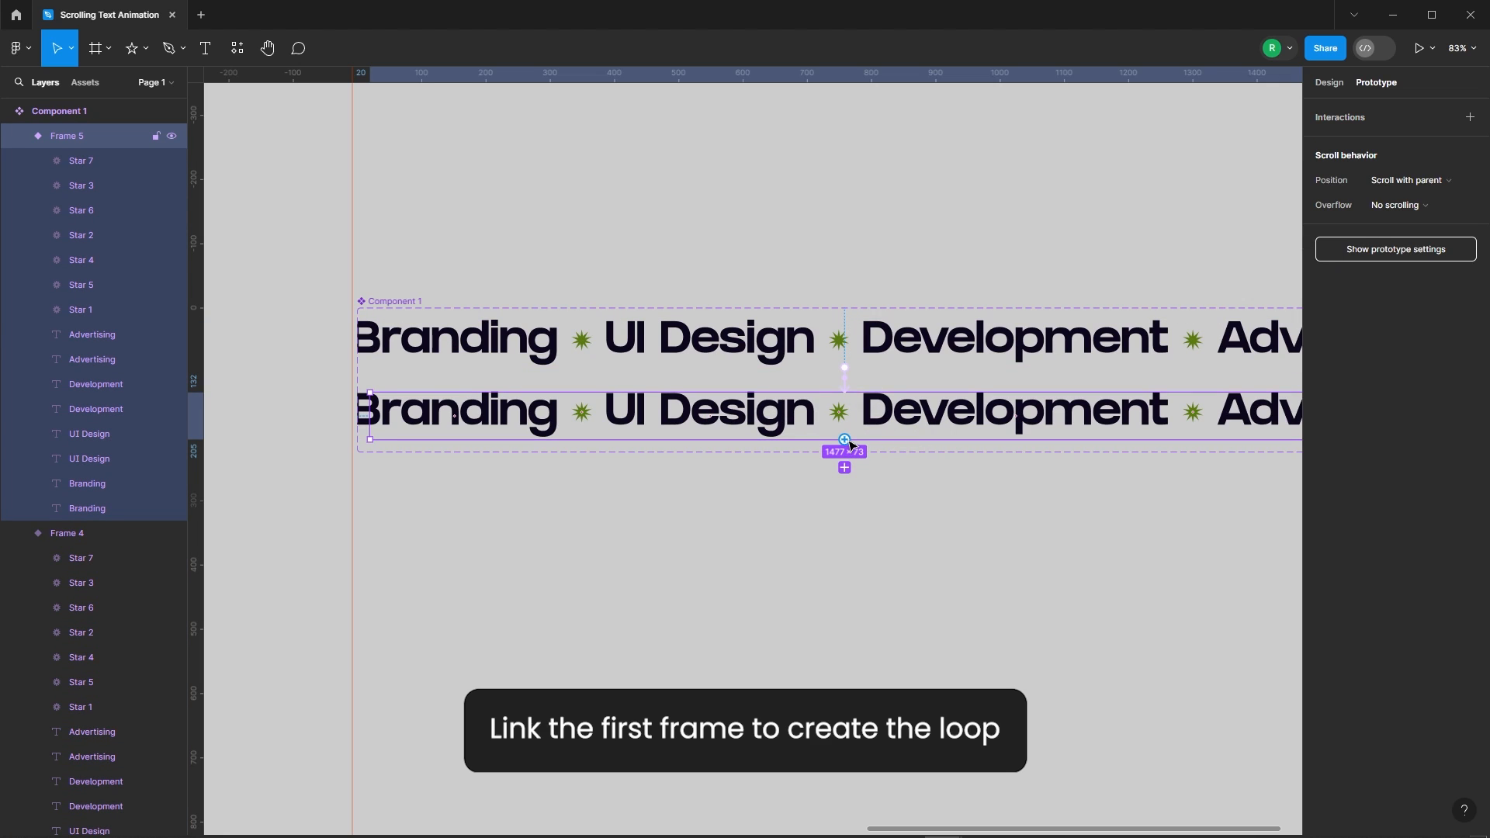
{"action": "left_click_drag", "start_coordinate": [808, 461], "coordinate": [585, 334]}
{"action": "left_click", "coordinate": [790, 415]}
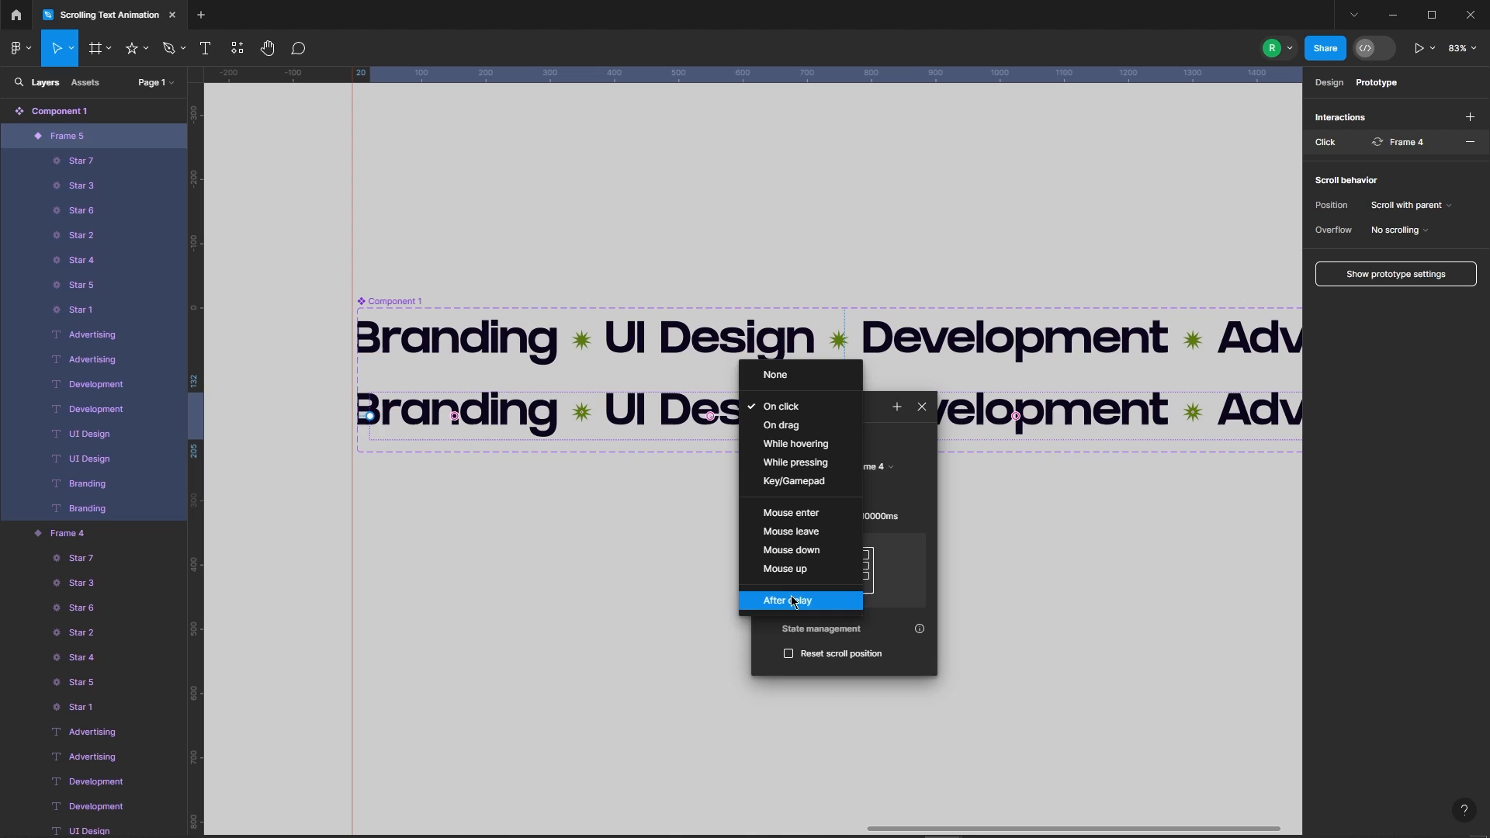
{"action": "left_click", "coordinate": [798, 599]}
{"action": "left_click", "coordinate": [805, 434]}
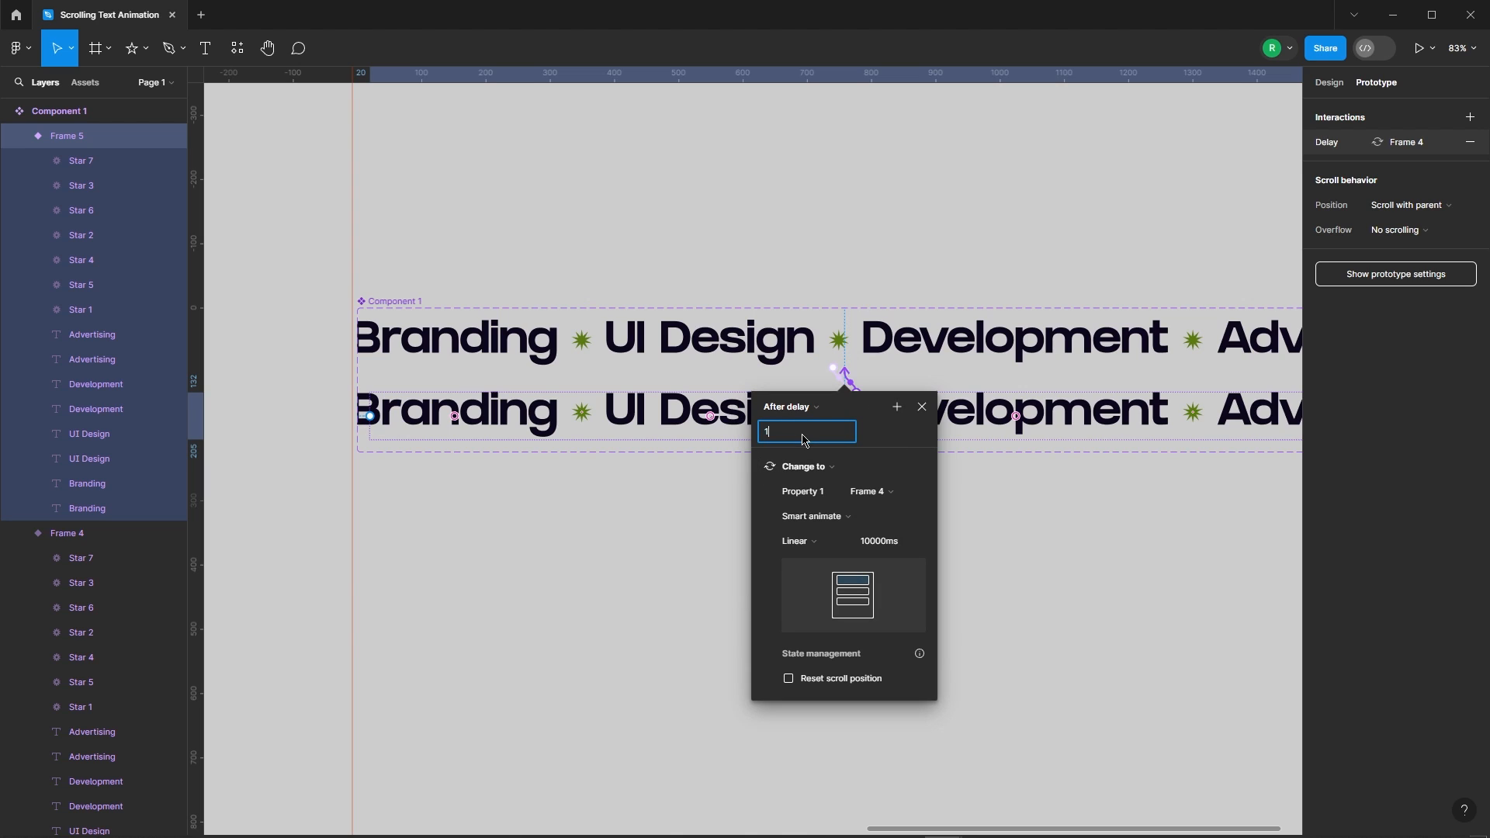
{"action": "key", "text": "Return"}
Step: Set the transition from Frame 5 back to Frame 4 to Instant
{"action": "left_click", "coordinate": [811, 516]}
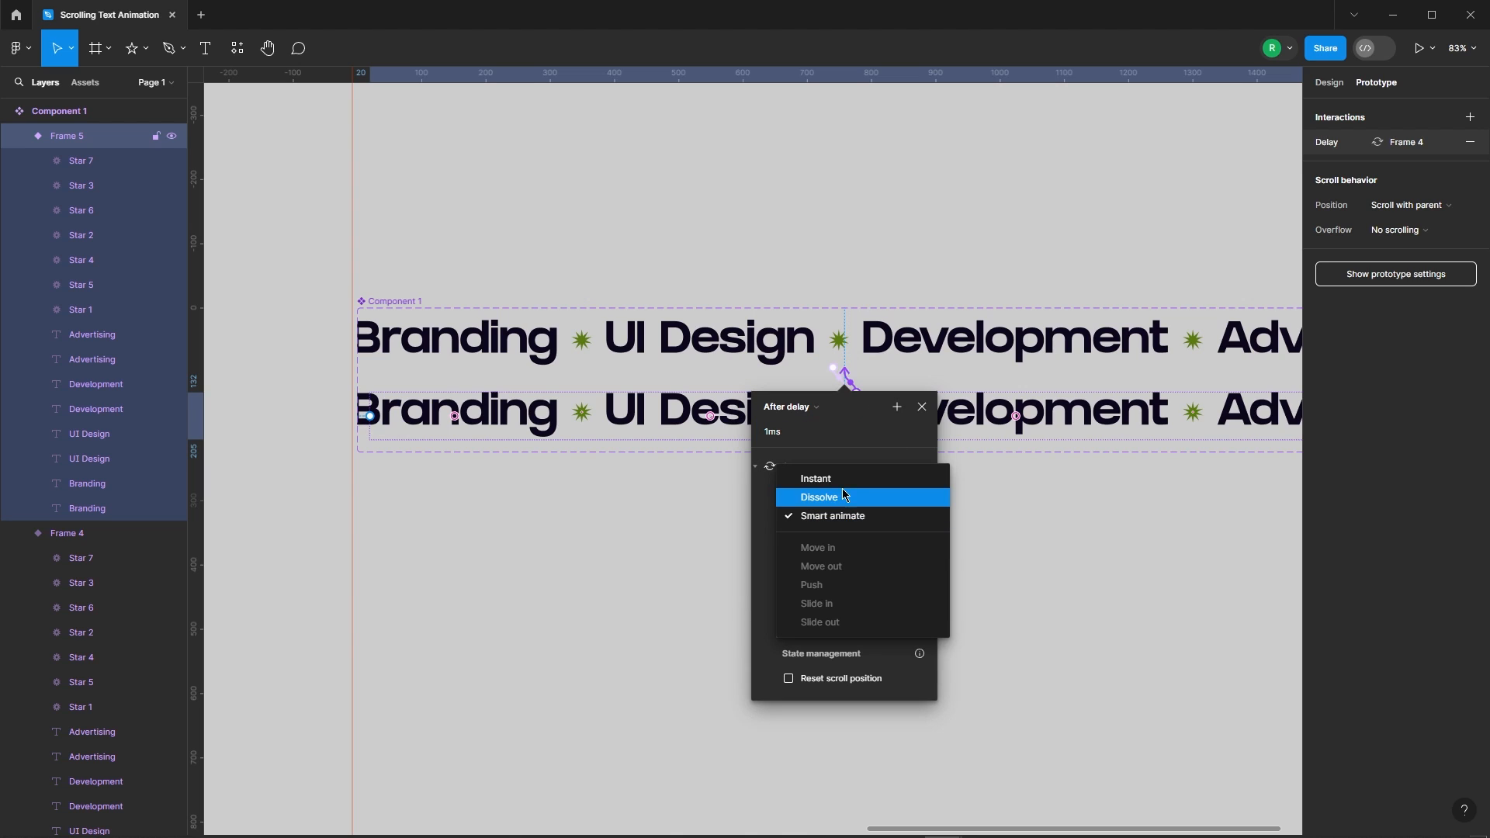
{"action": "left_click", "coordinate": [799, 479]}
{"action": "left_click", "coordinate": [922, 407]}
{"action": "left_click", "coordinate": [906, 566]}
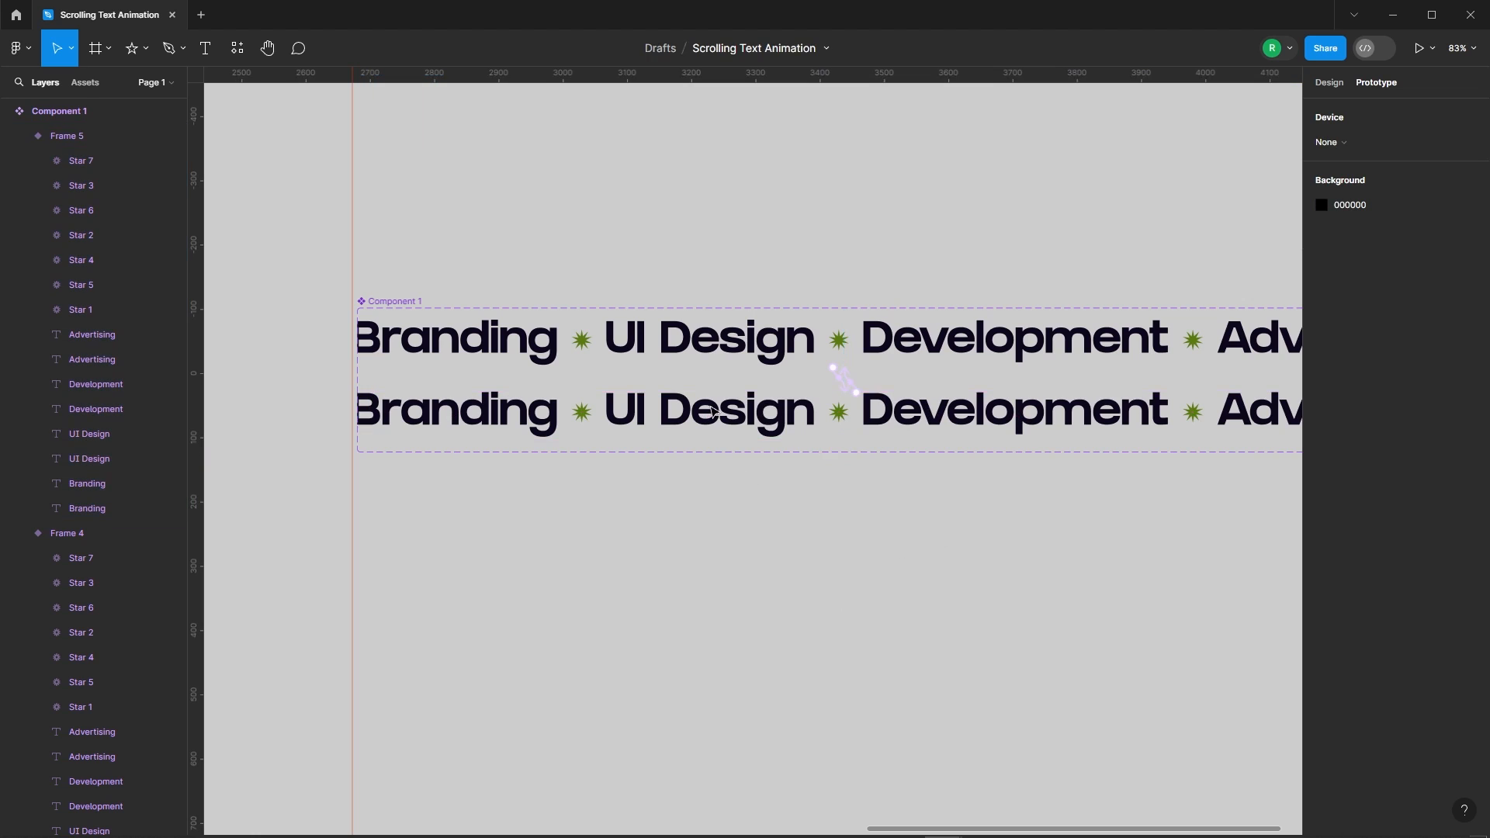
Step: Change the page background colour to dark grey 1D1D1D
{"action": "scroll", "coordinate": [1058, 311], "scroll_direction": "down", "scroll_amount": 5}
{"action": "scroll", "coordinate": [632, 230], "scroll_direction": "up", "scroll_amount": 2}
{"action": "left_click", "coordinate": [1329, 82]}
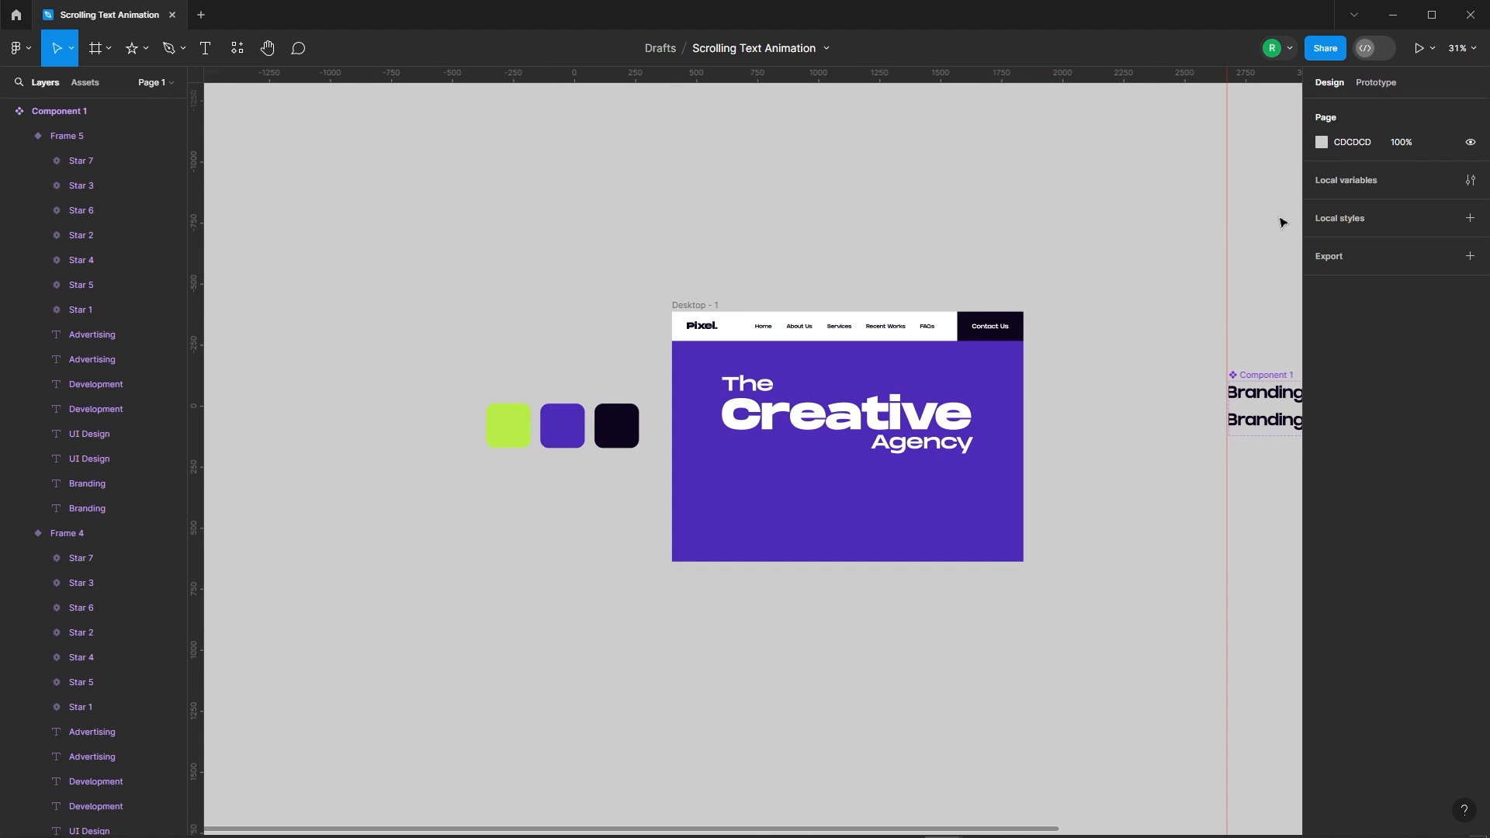
{"action": "left_click", "coordinate": [1322, 142]}
{"action": "left_click_drag", "start_coordinate": [1191, 291], "coordinate": [1063, 331]}
{"action": "left_click", "coordinate": [971, 240]}
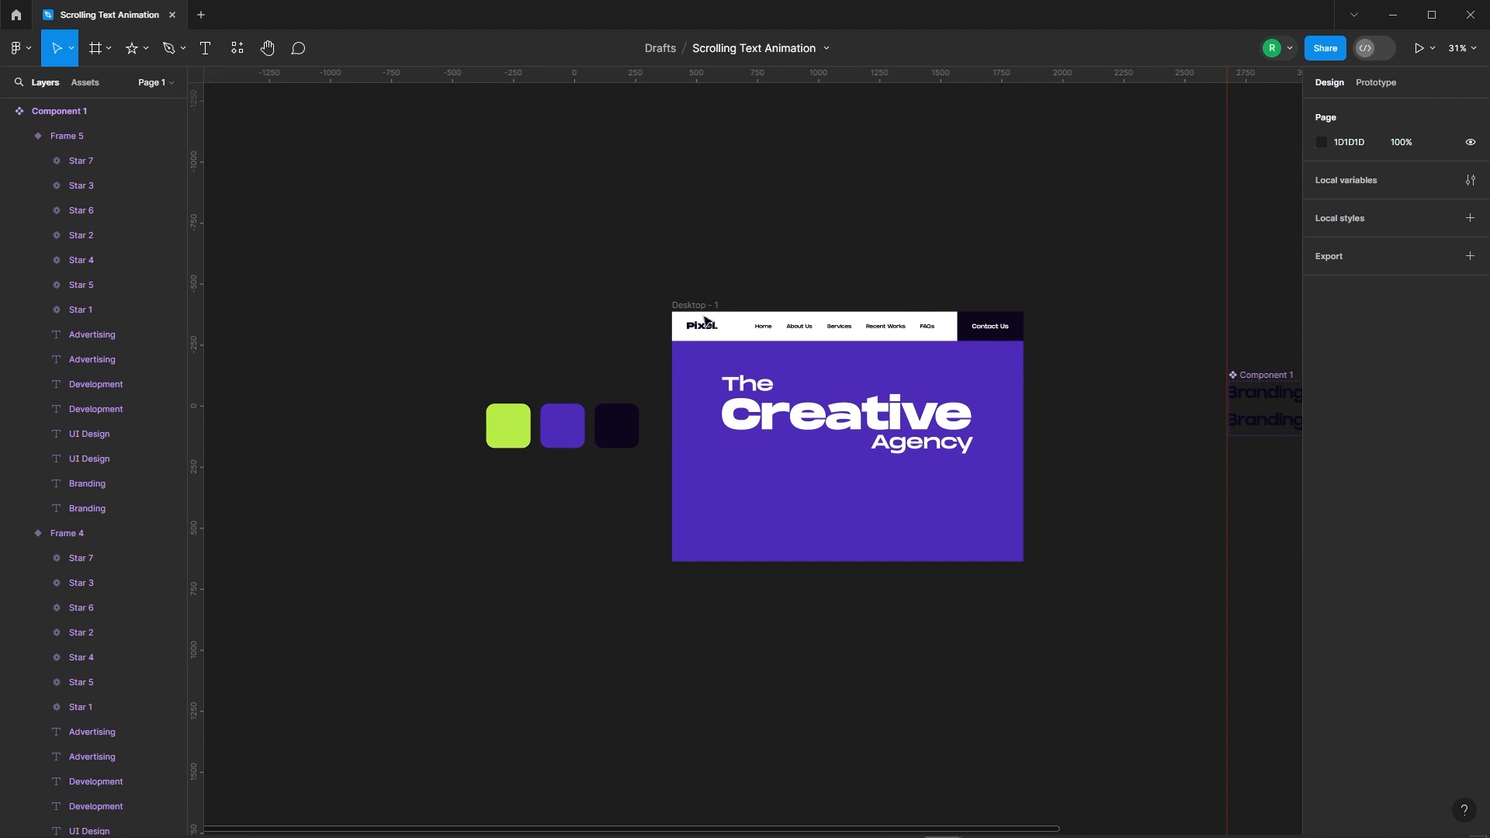
Step: Draw a rectangle about 896 wide below the headline in Desktop - 1 and set its height to 190
{"action": "scroll", "coordinate": [1031, 470], "scroll_direction": "up", "scroll_amount": 3}
{"action": "left_click", "coordinate": [145, 48]}
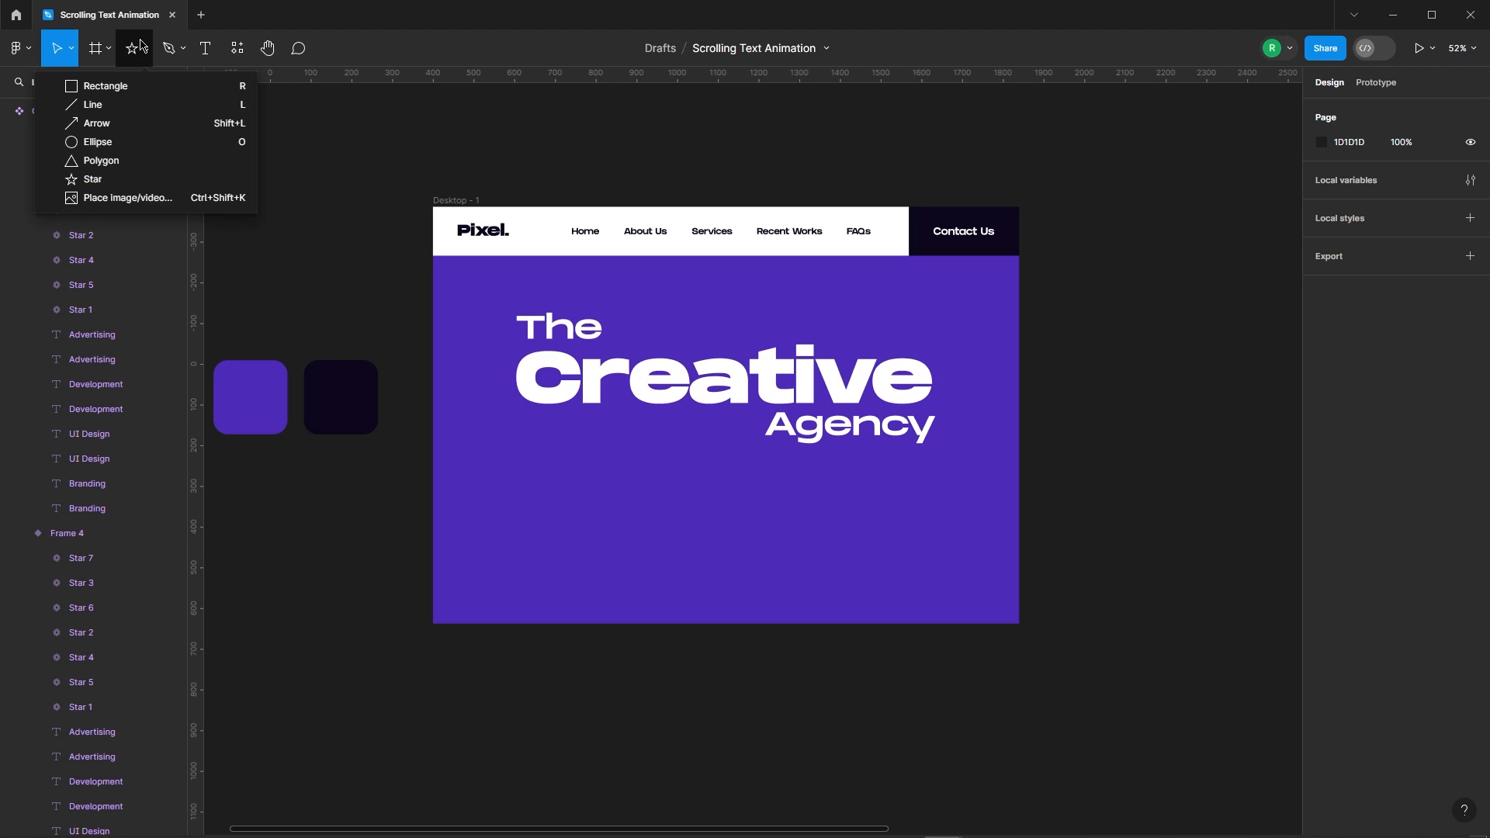
{"action": "left_click", "coordinate": [85, 86]}
{"action": "mouse_move", "coordinate": [458, 478]}
{"action": "left_mouse_down"}
{"action": "mouse_move", "coordinate": [765, 543]}
{"action": "mouse_move", "coordinate": [823, 529]}
{"action": "left_mouse_up"}
{"action": "left_click", "coordinate": [1435, 174]}
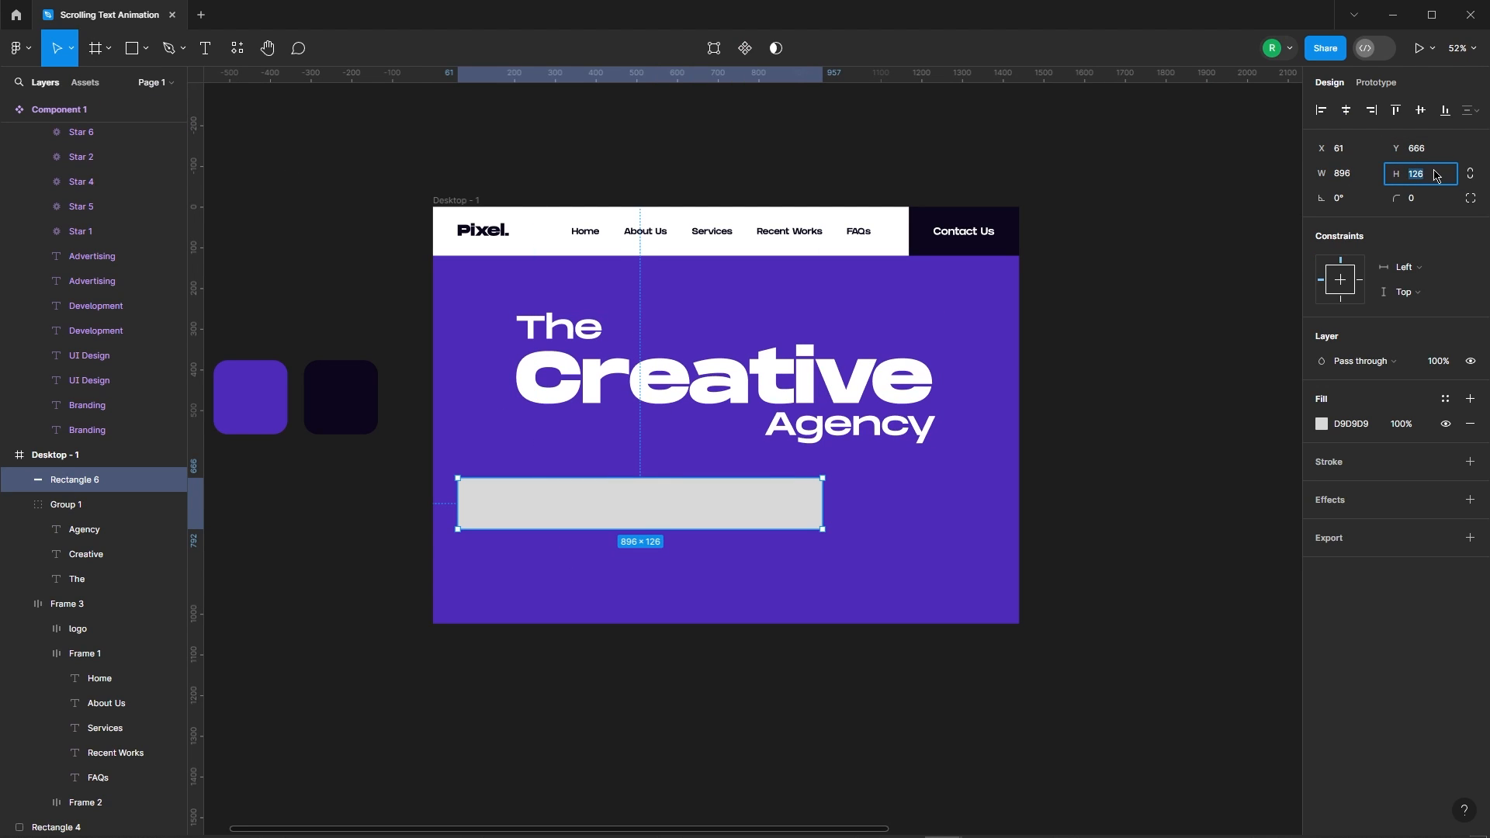
{"action": "type", "text": "190"}
{"action": "key", "text": "Return"}
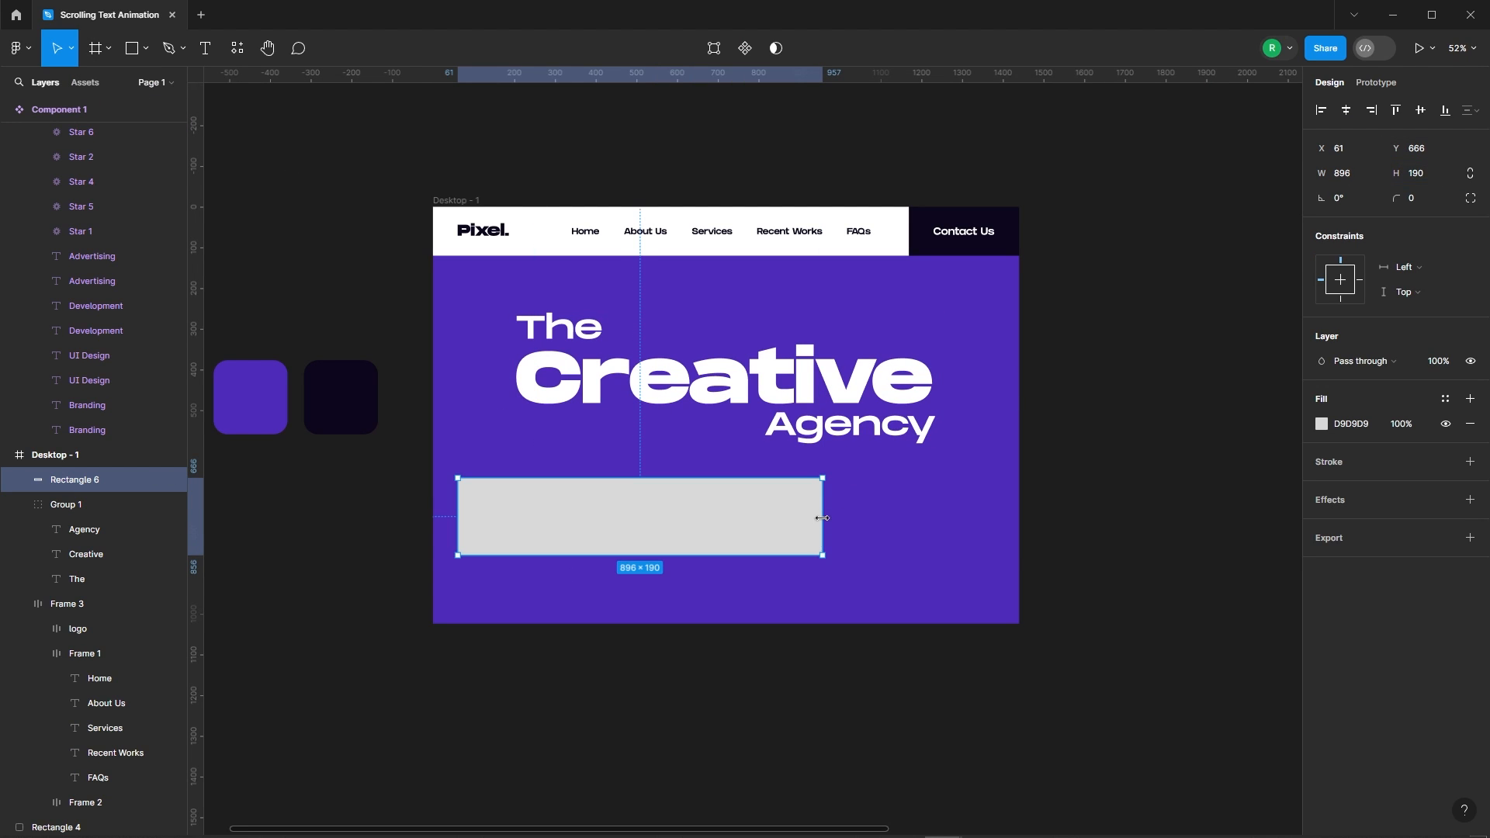
Step: Widen the rectangle to about 1536 so it extends beyond both sides of Desktop - 1
{"action": "left_click_drag", "start_coordinate": [822, 517], "coordinate": [1024, 464]}
{"action": "left_click_drag", "start_coordinate": [459, 509], "coordinate": [409, 518]}
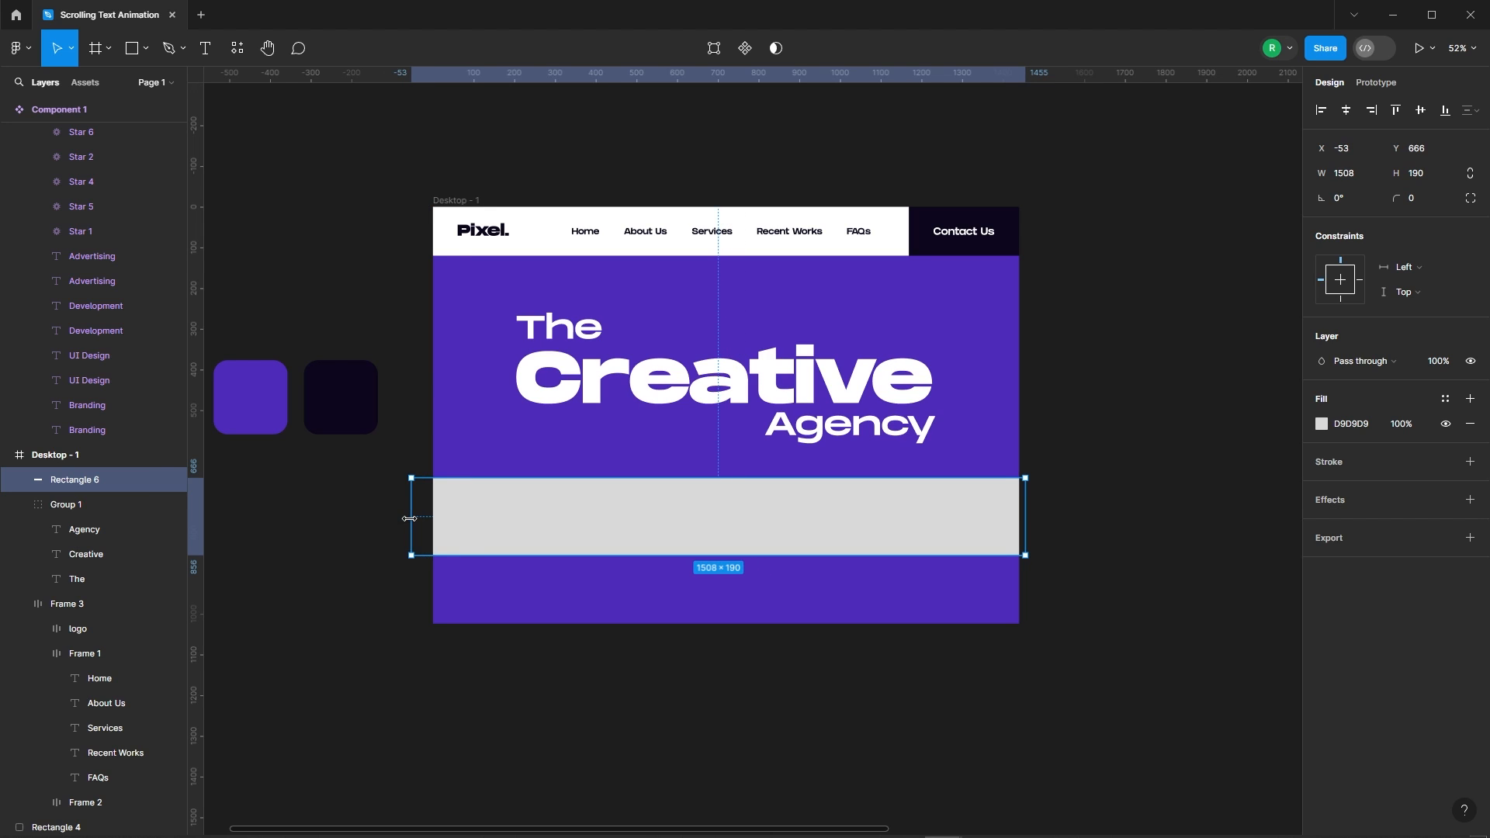
{"action": "left_click_drag", "start_coordinate": [1026, 506], "coordinate": [1035, 508]}
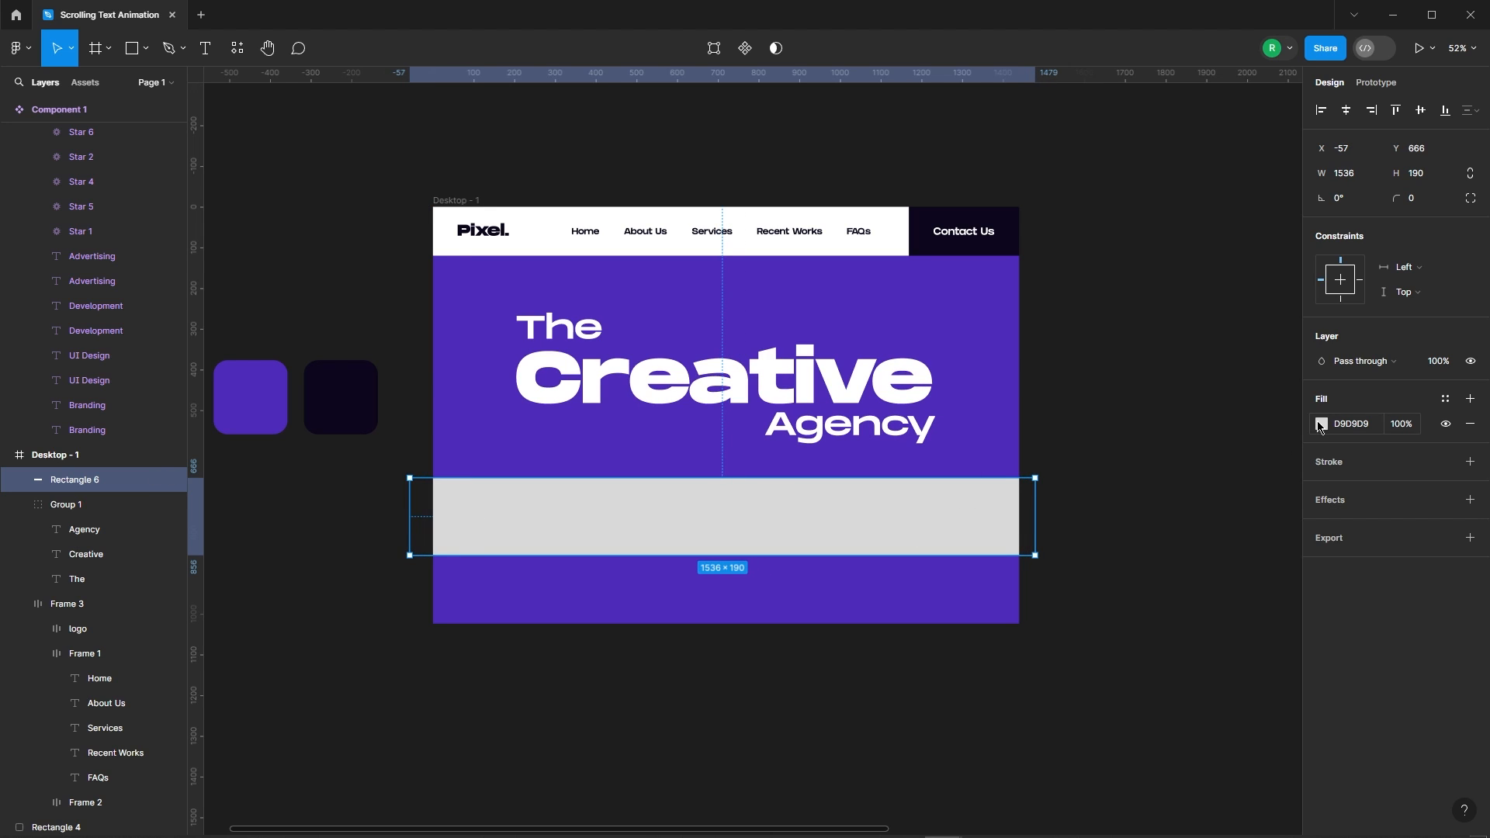
Step: Fill the rectangle with the lime green sampled from the palette swatch beside Desktop - 1
{"action": "left_click", "coordinate": [1321, 423]}
{"action": "scroll", "coordinate": [699, 388], "scroll_direction": "down", "scroll_amount": 5}
{"action": "left_click", "coordinate": [1134, 652]}
{"action": "left_click", "coordinate": [652, 407]}
{"action": "left_click", "coordinate": [633, 293]}
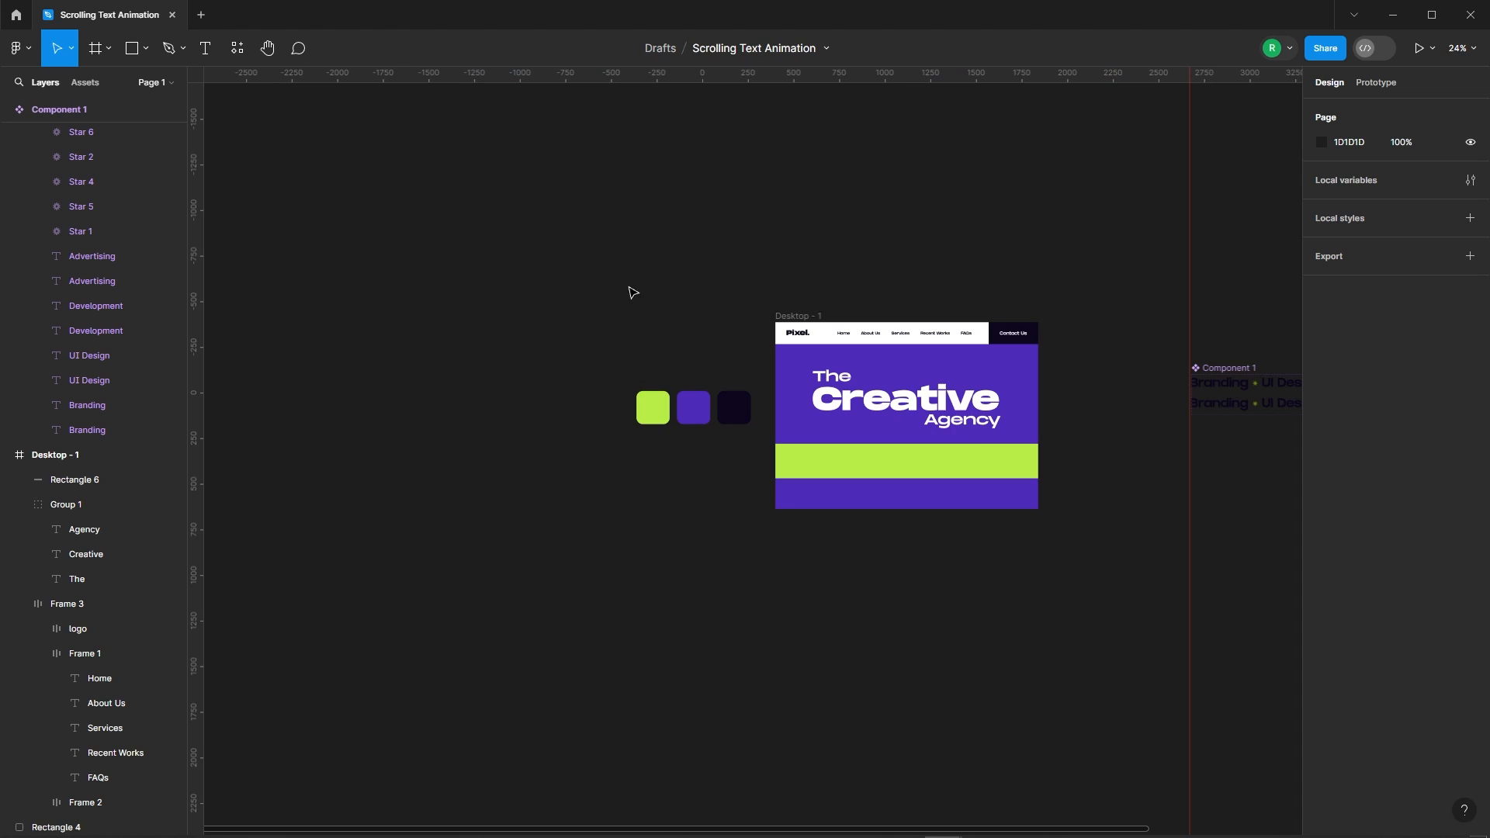
Step: Move the green rectangle down to about Y 727 and rotate it 6°
{"action": "scroll", "coordinate": [978, 443], "scroll_direction": "up", "scroll_amount": 3}
{"action": "left_click", "coordinate": [910, 470]}
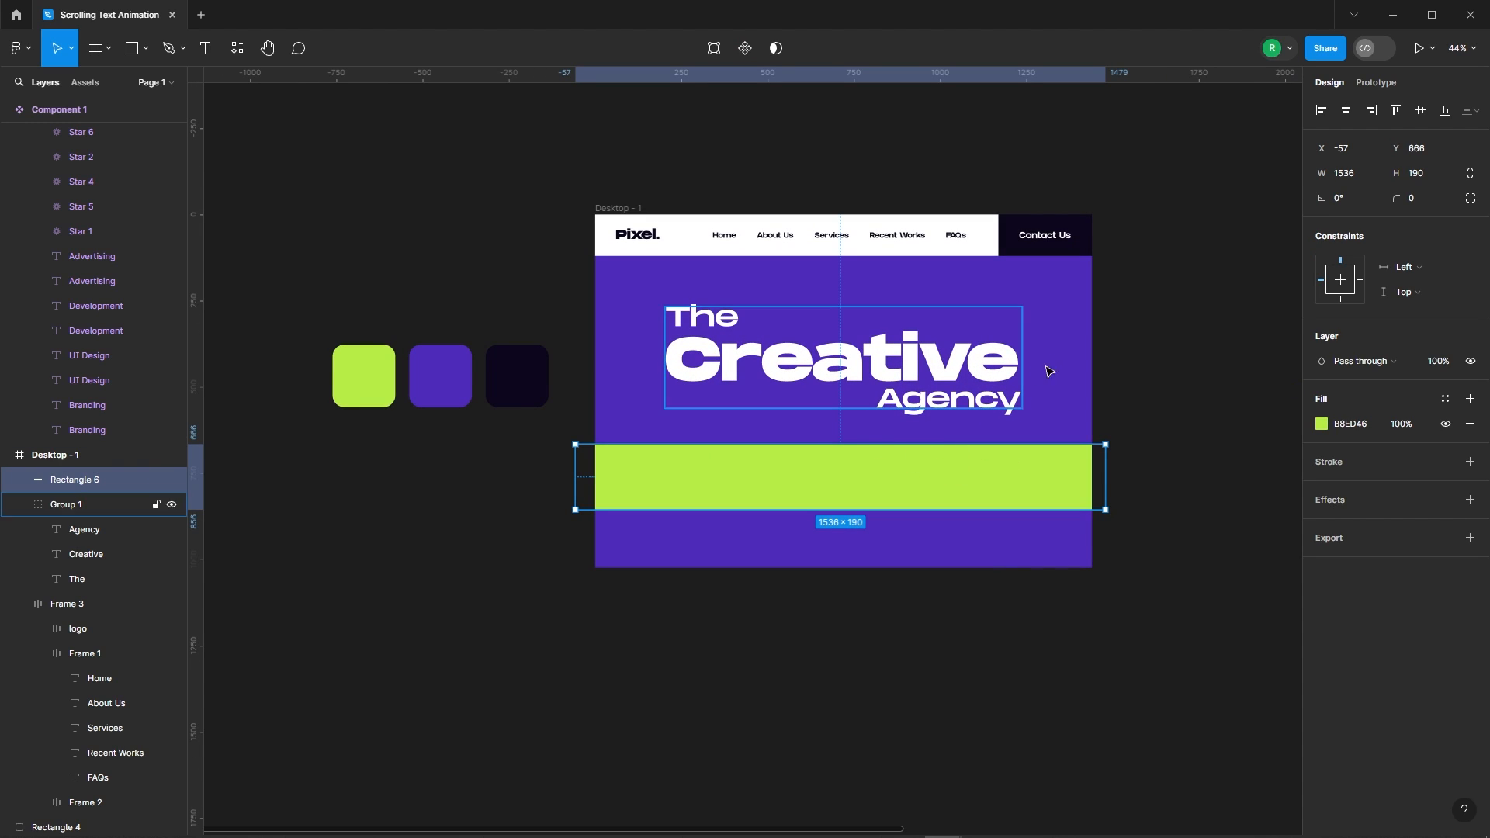
{"action": "left_click", "coordinate": [1228, 513]}
{"action": "left_click", "coordinate": [944, 477]}
{"action": "mouse_move", "coordinate": [945, 478]}
{"action": "left_mouse_down"}
{"action": "mouse_move", "coordinate": [944, 502]}
{"action": "mouse_move", "coordinate": [926, 489]}
{"action": "left_mouse_up"}
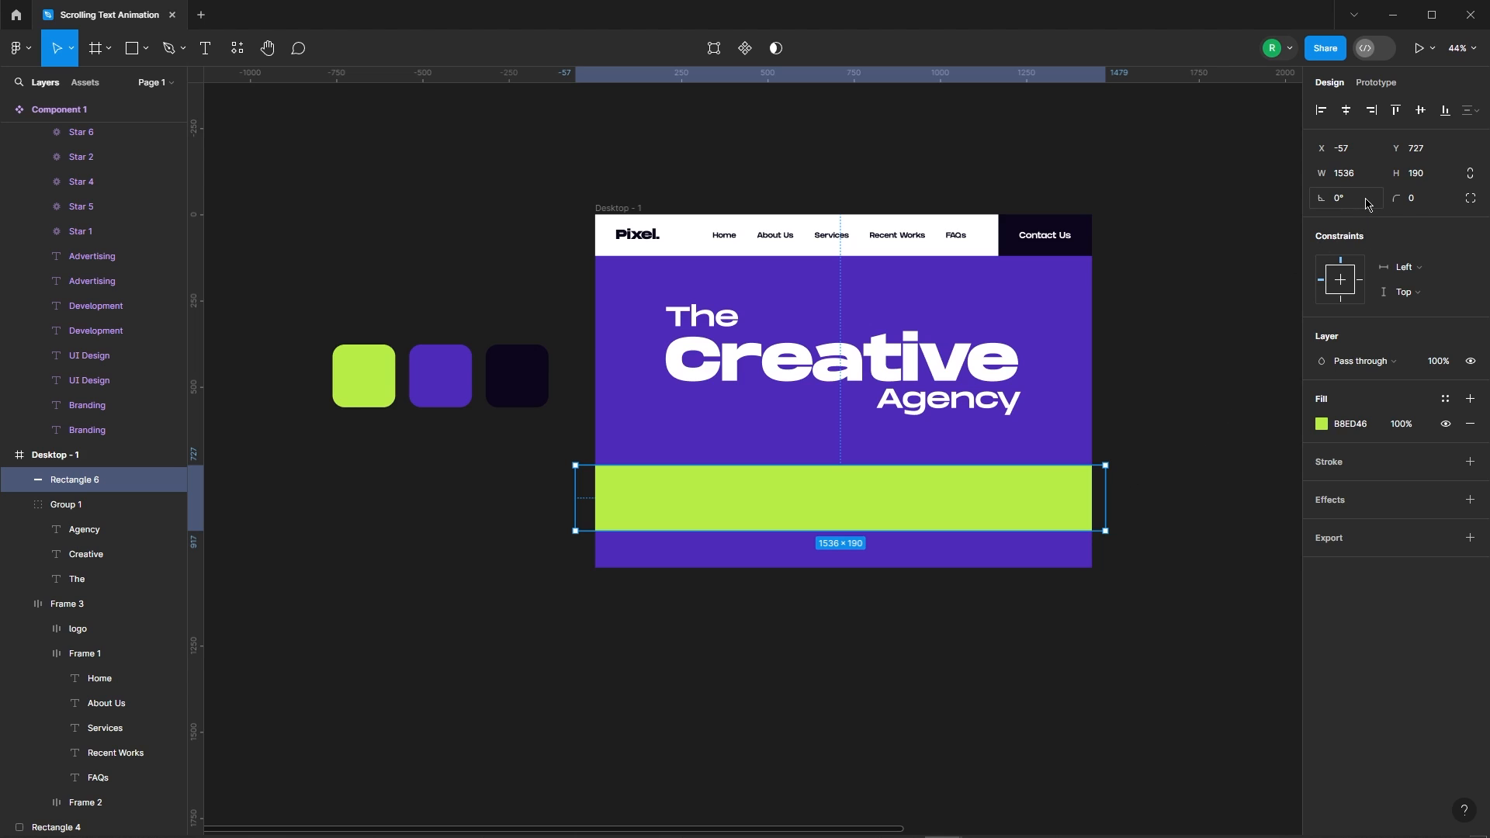
{"action": "type", "text": "6"}
{"action": "key", "text": "Return"}
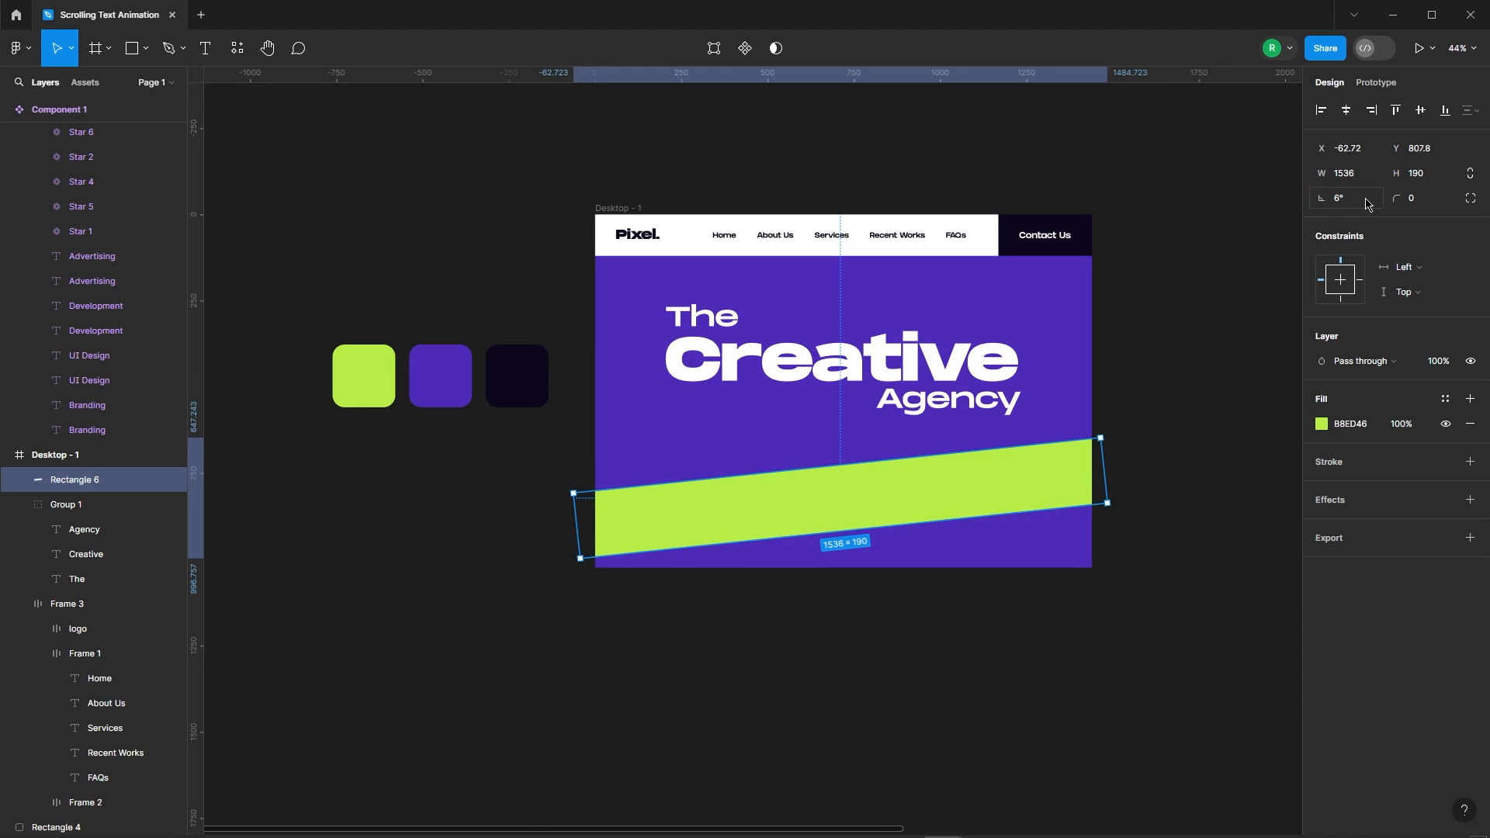
{"action": "scroll", "coordinate": [1087, 410], "scroll_direction": "up", "scroll_amount": 5}
{"action": "scroll", "coordinate": [1068, 486], "scroll_direction": "down", "scroll_amount": 5}
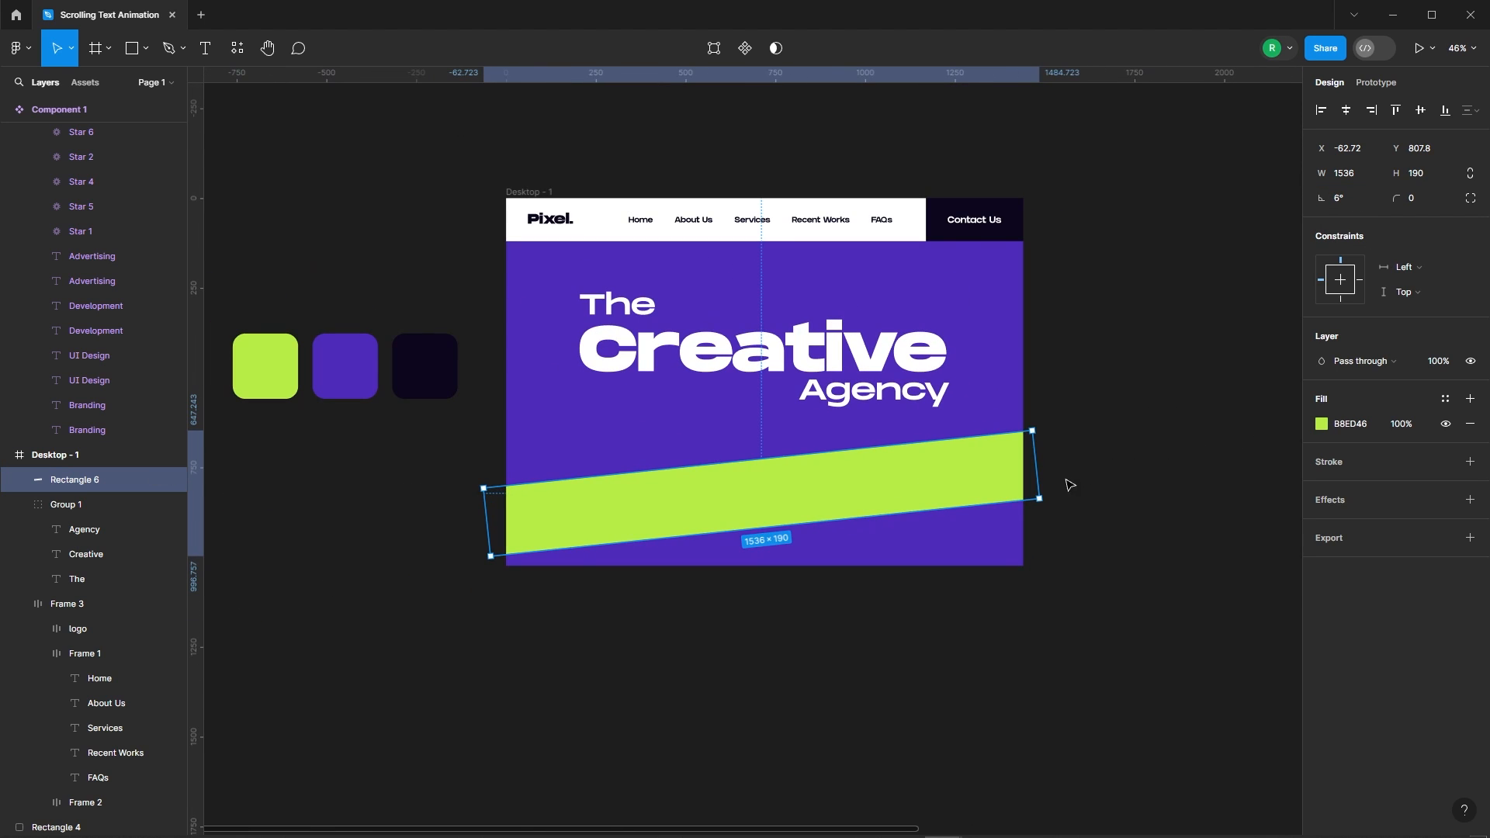
{"action": "left_click", "coordinate": [1079, 477]}
Step: Place an instance of Component 1, rotated 6°, along the green band in Desktop - 1 at about X 8, Y 863
{"action": "left_click", "coordinate": [75, 81]}
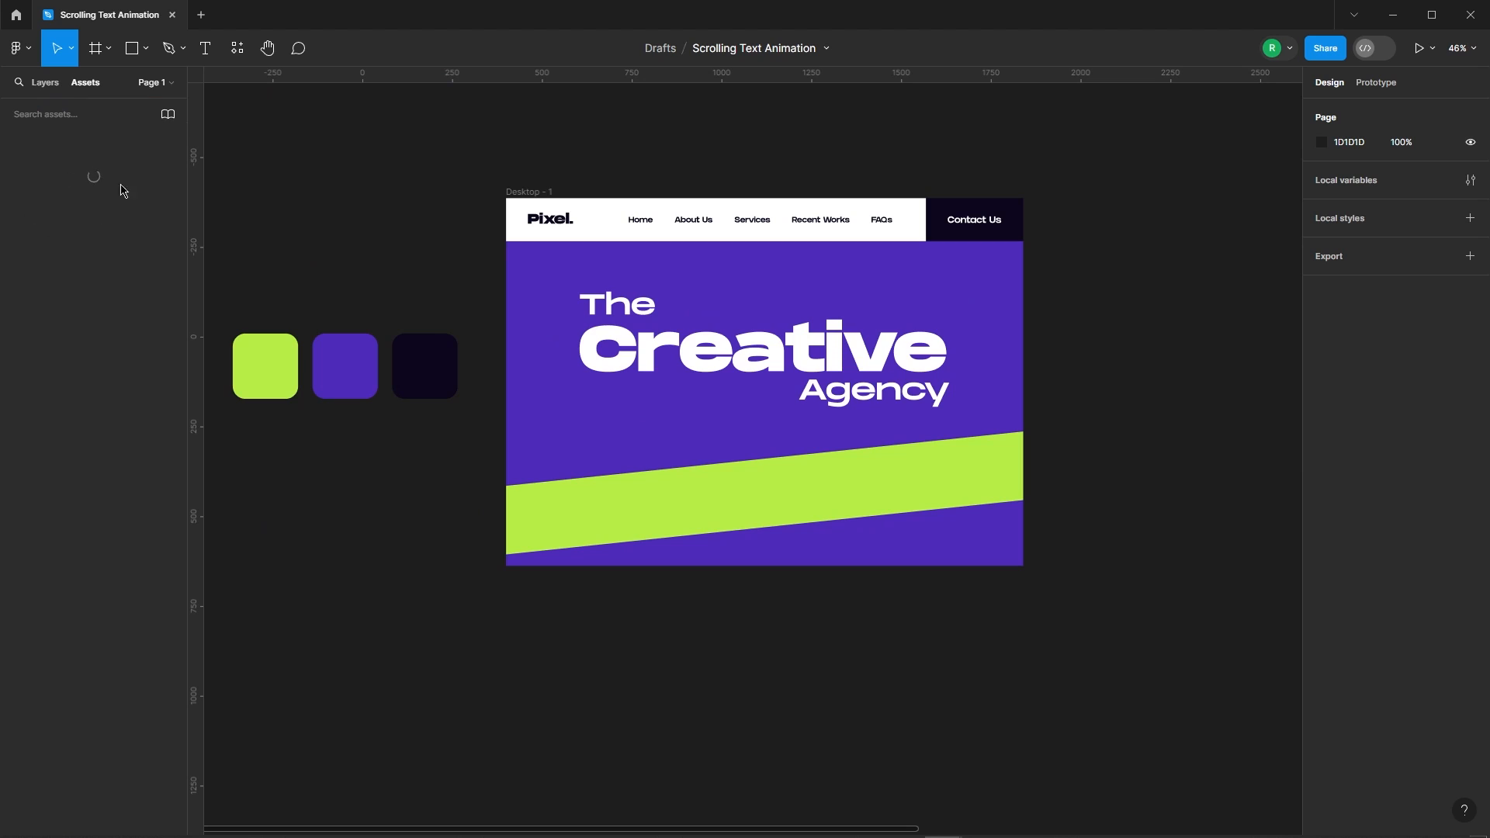
{"action": "left_click_drag", "start_coordinate": [95, 217], "coordinate": [923, 489]}
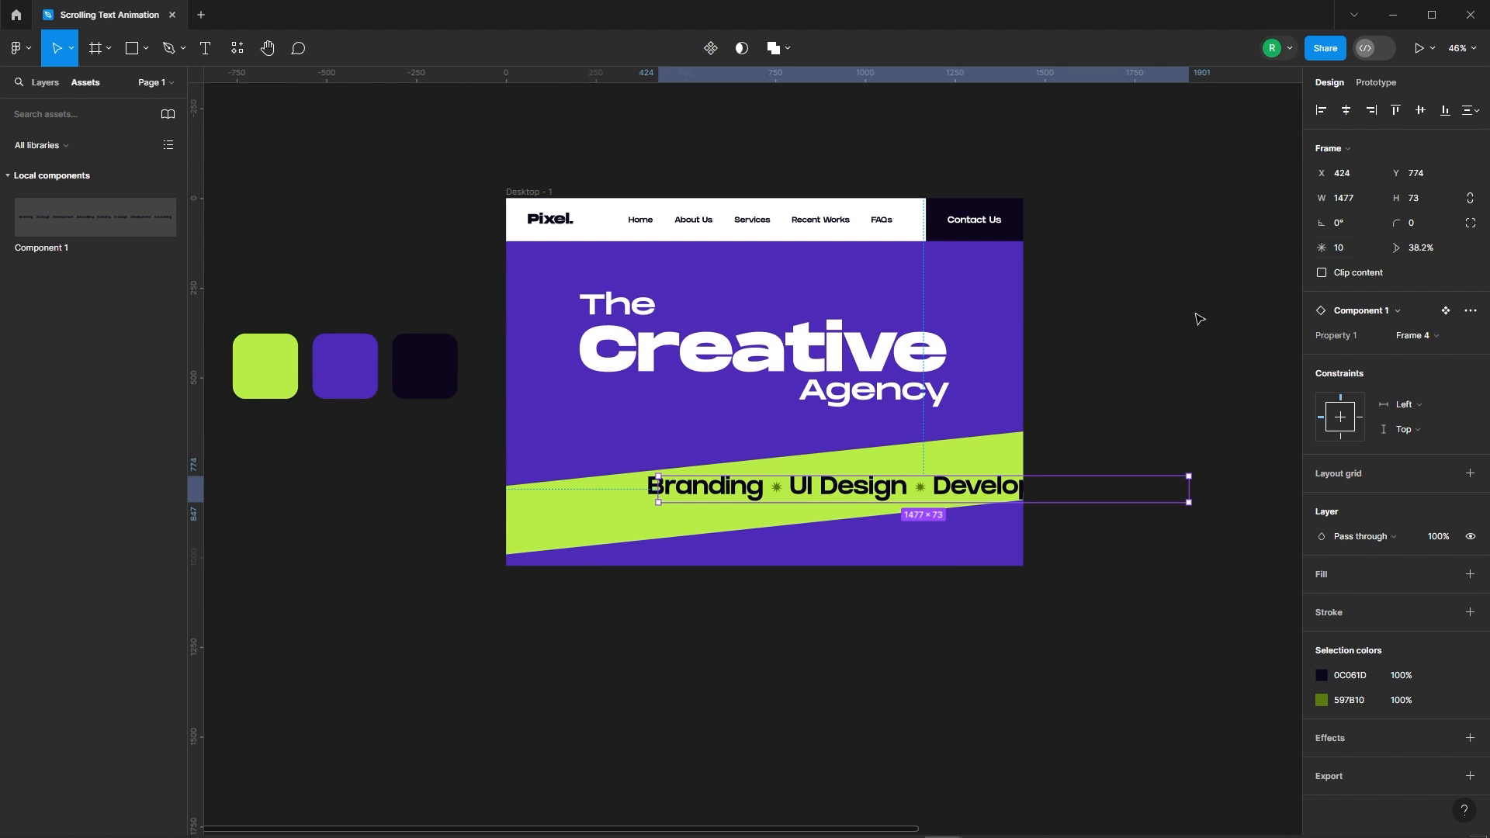
{"action": "type", "text": "6"}
{"action": "key", "text": "Return"}
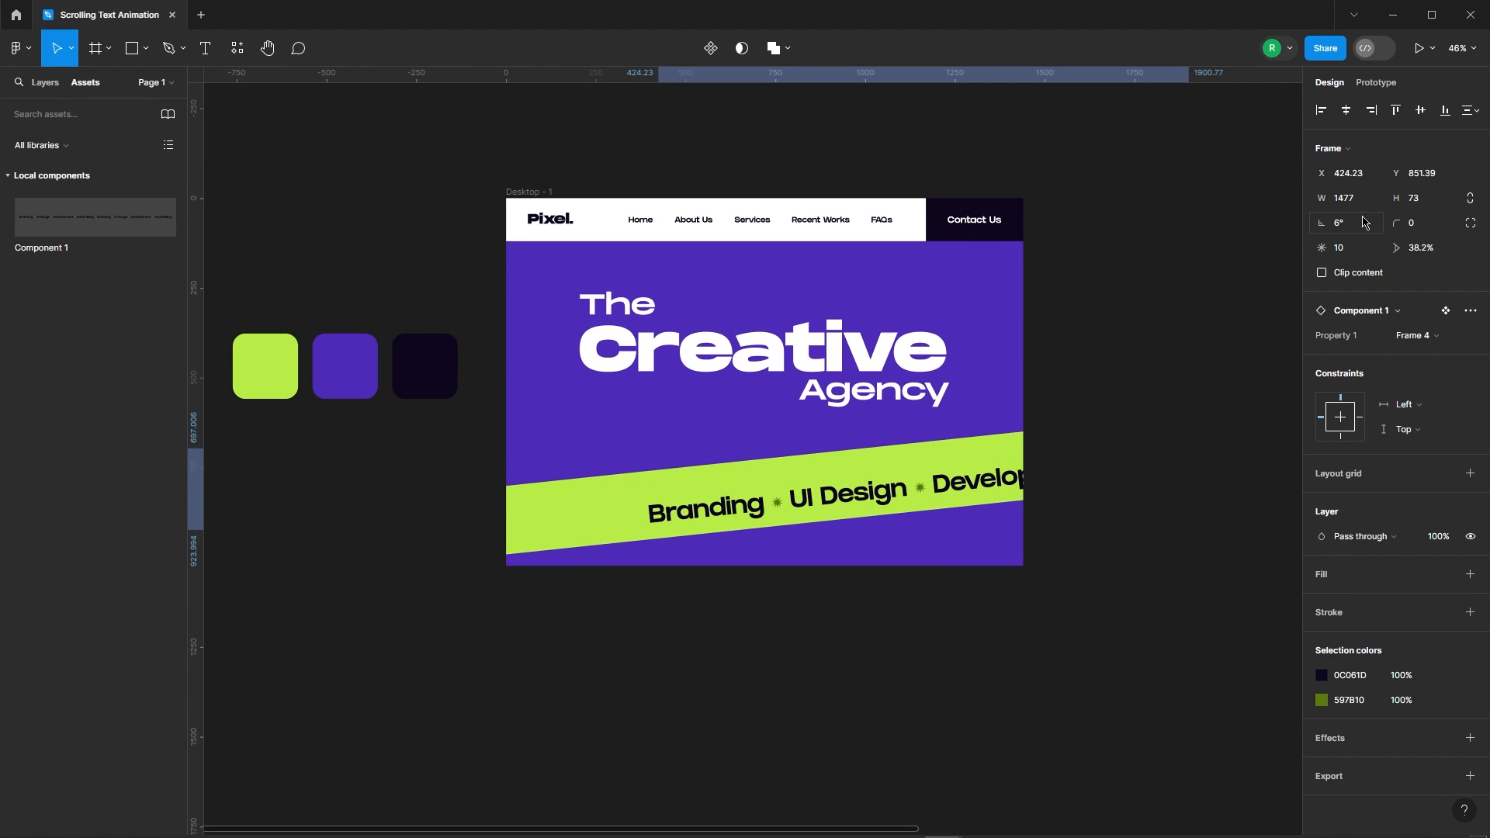
{"action": "left_click_drag", "start_coordinate": [980, 480], "coordinate": [845, 488]}
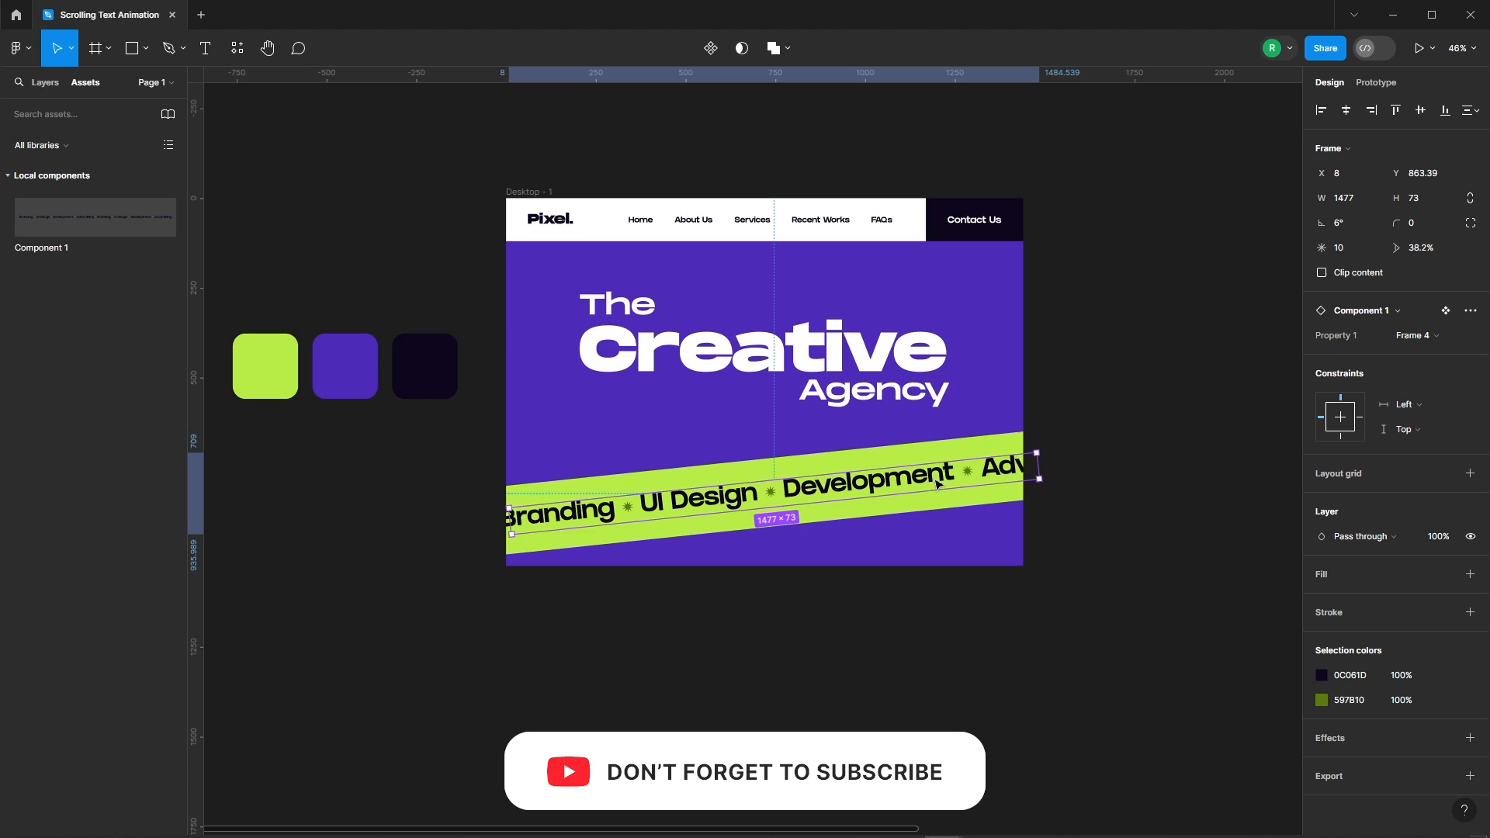
Step: Shift the Component 1 instance on the green band horizontally to X -20 so it overhangs both sides of Desktop - 1
{"action": "key", "text": "shift+Left"}
{"action": "key", "text": "Left"}
{"action": "key", "text": "Left"}
{"action": "key", "text": "Left"}
{"action": "key", "text": "Left"}
{"action": "key", "text": "Left"}
{"action": "key", "text": "Left"}
{"action": "key", "text": "Left"}
{"action": "key", "text": "Left"}
{"action": "key", "text": "Left"}
{"action": "key", "text": "Left"}
{"action": "key", "text": "Left"}
{"action": "key", "text": "Left"}
{"action": "key", "text": "Left"}
{"action": "key", "text": "Left"}
{"action": "key", "text": "Left"}
{"action": "key", "text": "Left"}
{"action": "key", "text": "Left"}
{"action": "key", "text": "Left"}
{"action": "key", "text": "Left"}
{"action": "key", "text": "Left"}
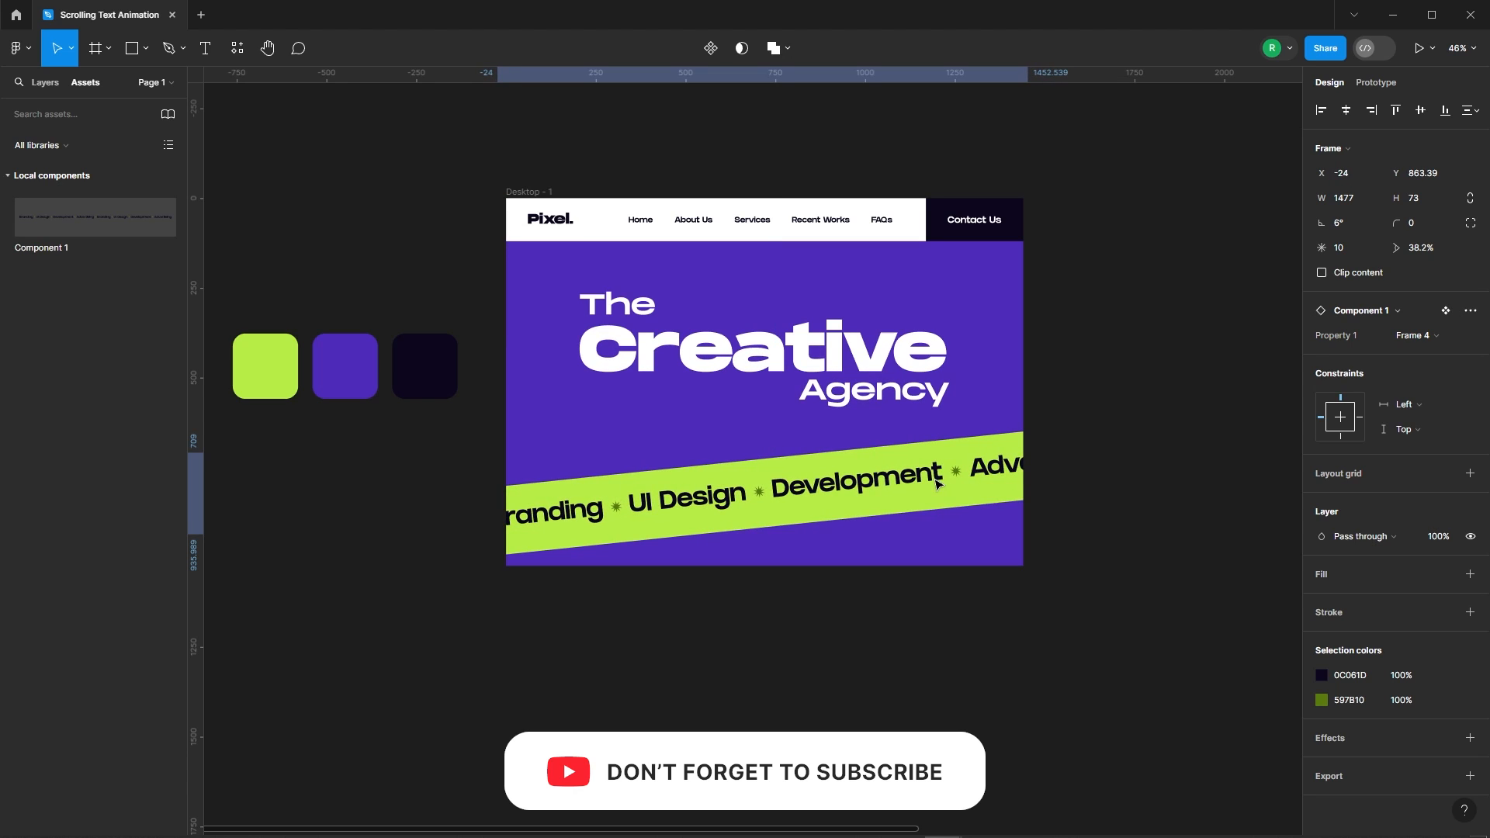
{"action": "scroll", "coordinate": [983, 510], "scroll_direction": "up", "scroll_amount": 5}
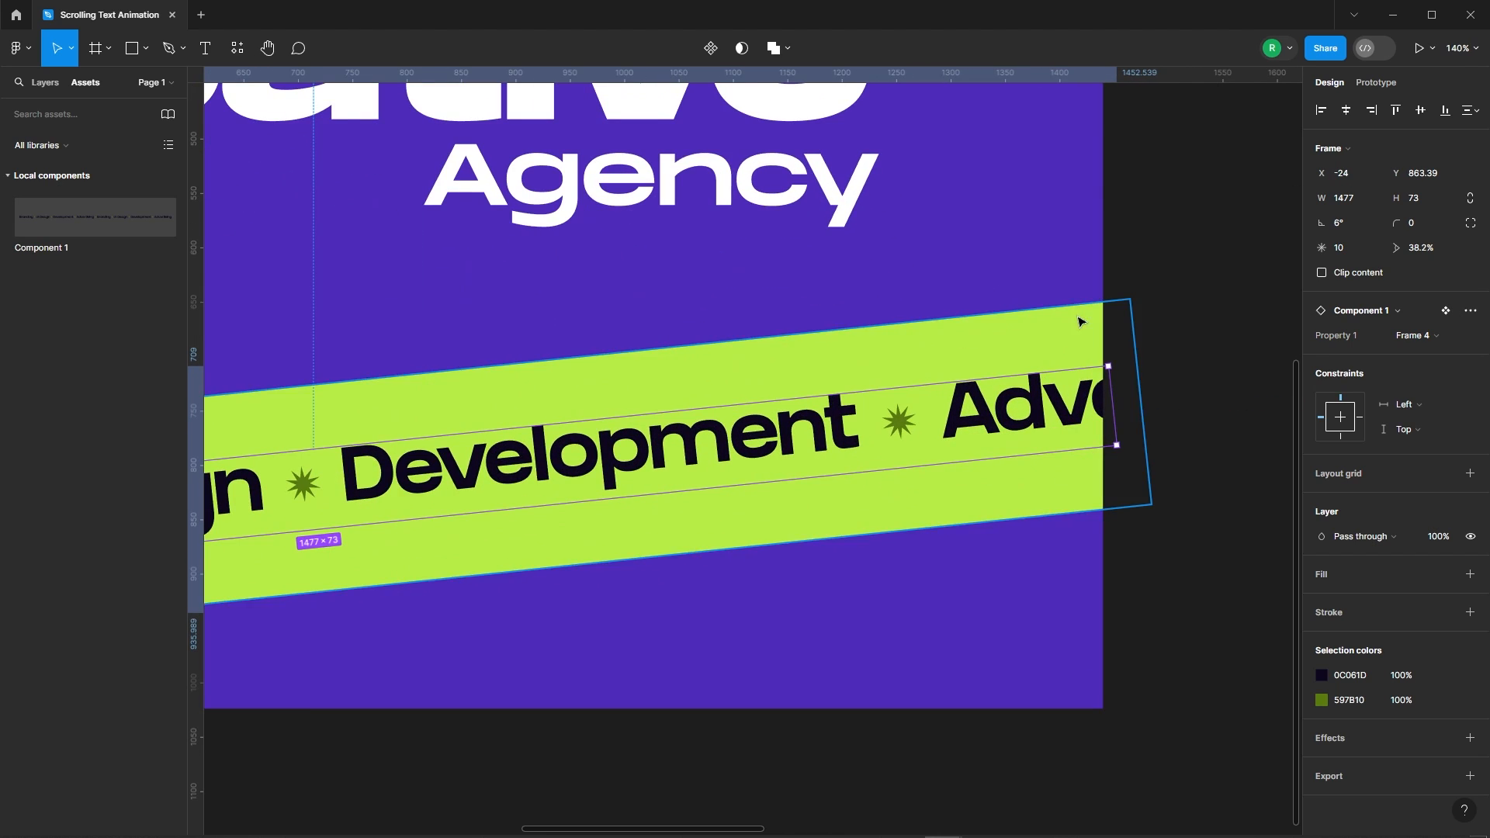
{"action": "scroll", "coordinate": [1082, 322], "scroll_direction": "down", "scroll_amount": 3}
{"action": "scroll", "coordinate": [851, 359], "scroll_direction": "down", "scroll_amount": 3}
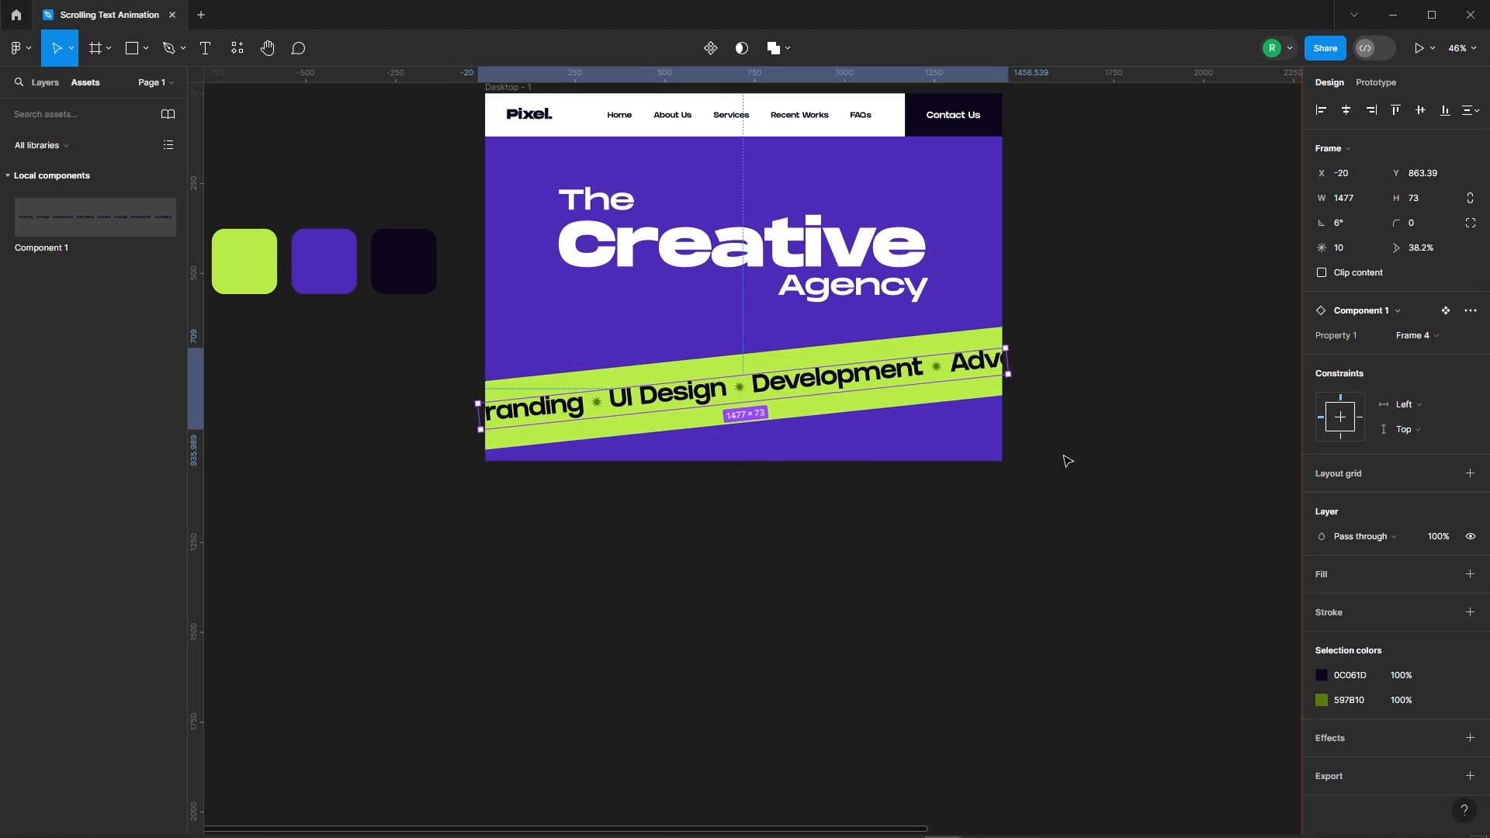
Step: Preview Desktop - 1 as a prototype and scale the presentation so the whole frame fits on screen
{"action": "left_click", "coordinate": [756, 602]}
{"action": "scroll", "coordinate": [488, 349], "scroll_direction": "up", "scroll_amount": 1}
{"action": "left_click", "coordinate": [494, 147]}
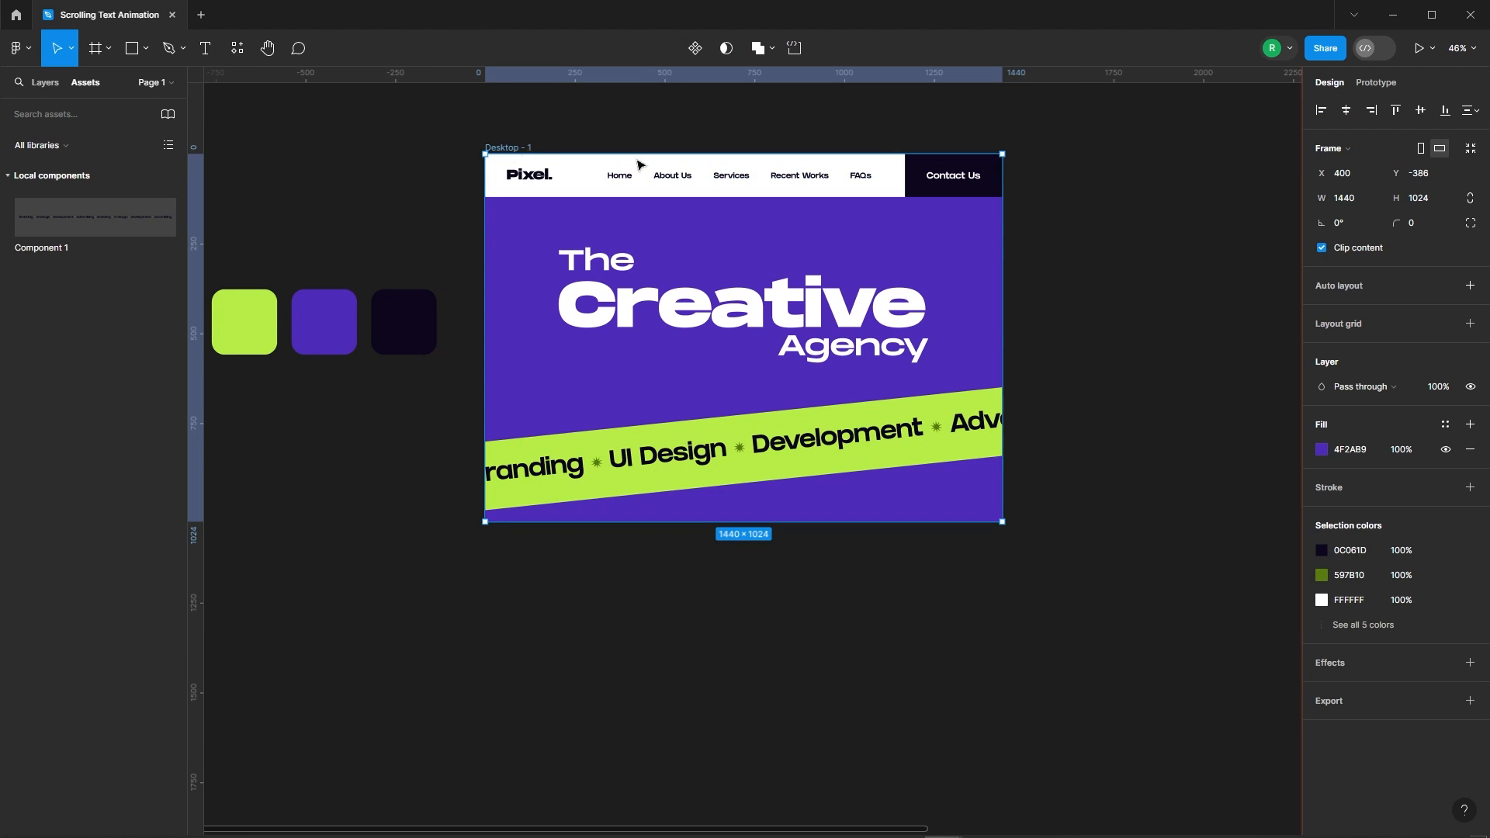
{"action": "left_click", "coordinate": [1409, 48]}
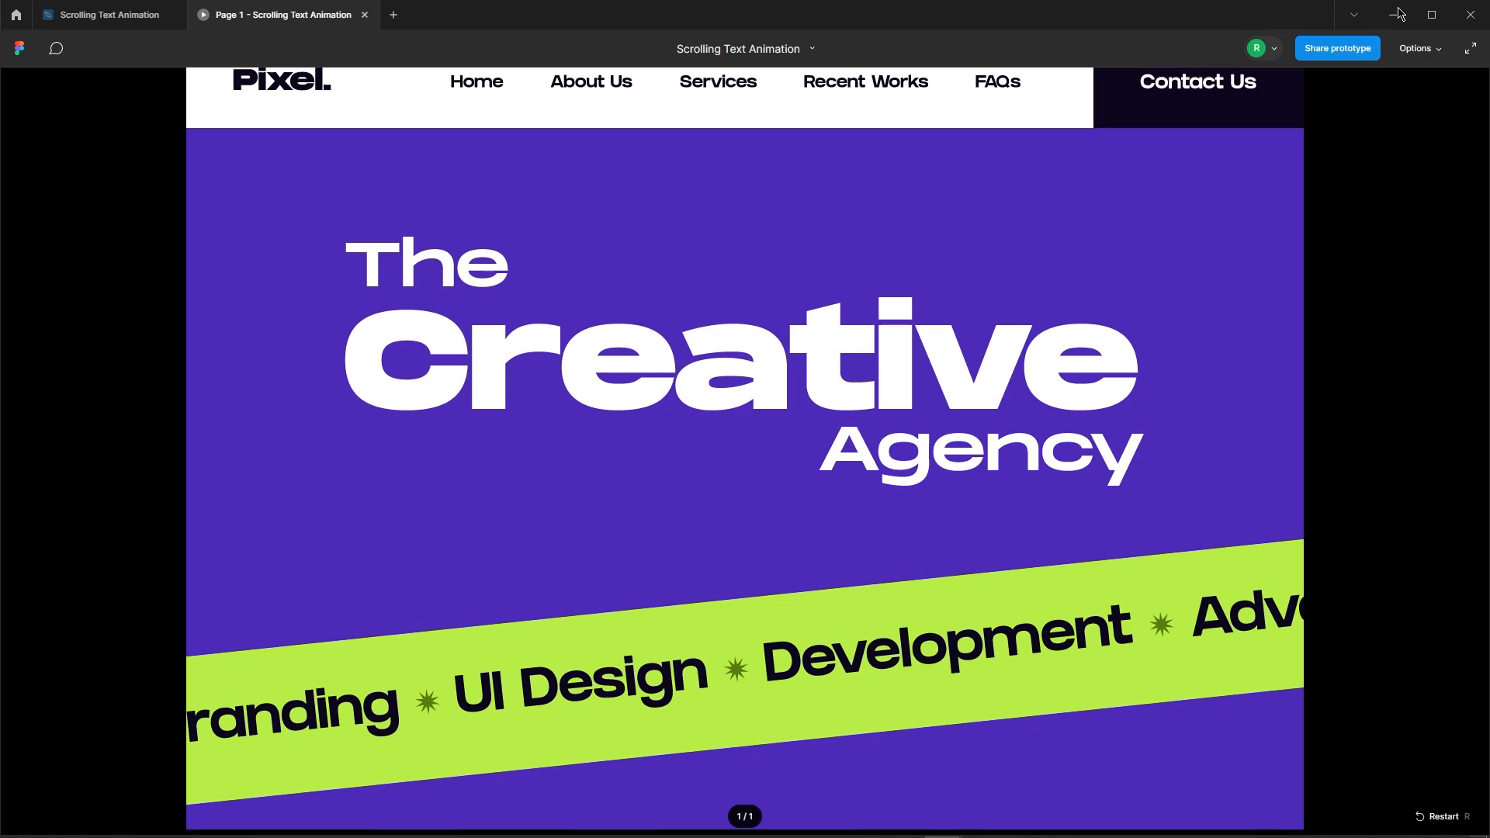
{"action": "left_click", "coordinate": [1421, 48]}
{"action": "left_click", "coordinate": [1343, 106]}
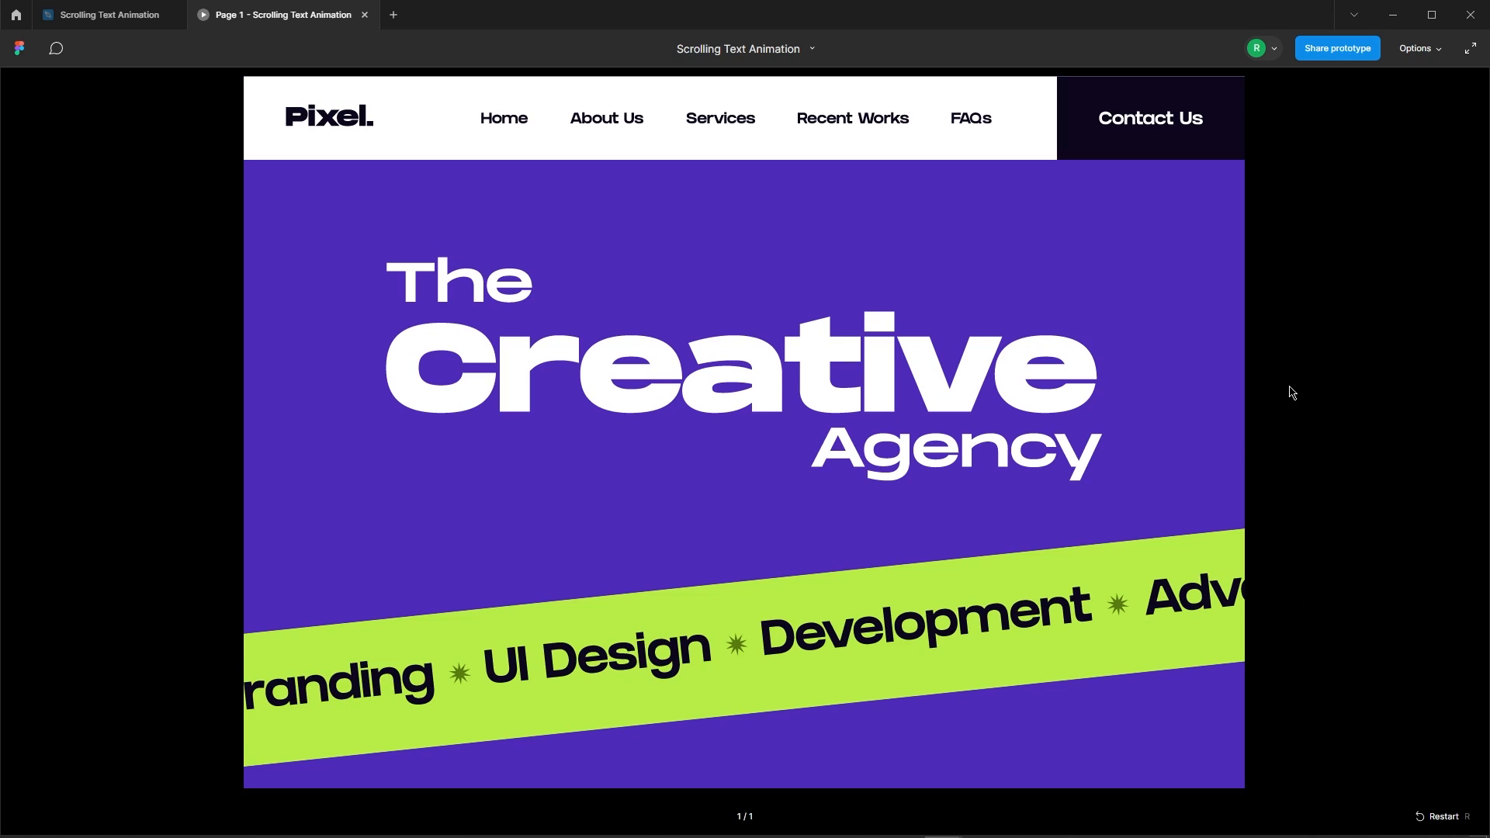